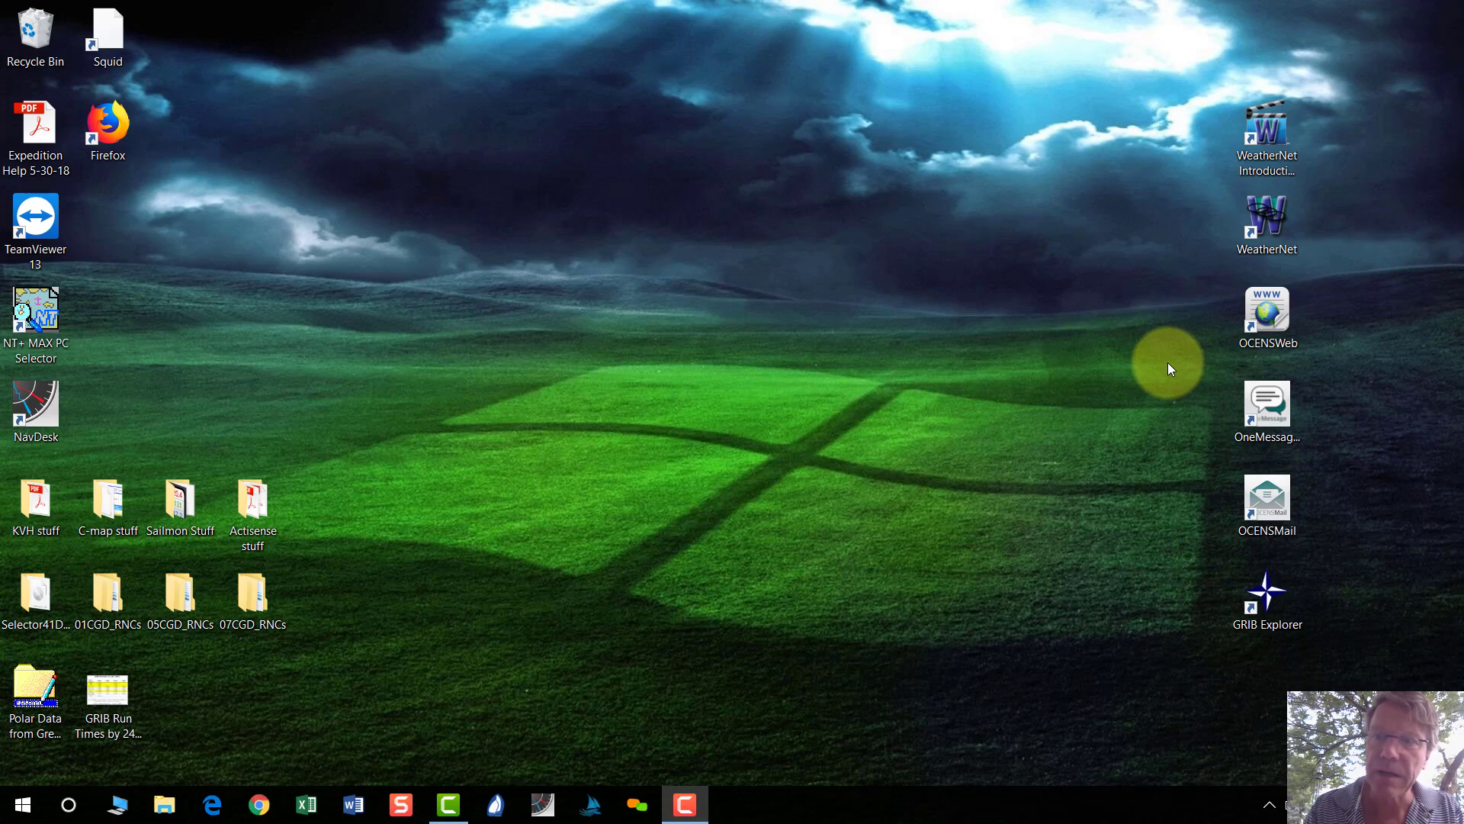
After browsing the desktop weather shortcuts, launch WeatherNet and start its Content Wizard.
left_click_drag(1143, 49, 1366, 690)
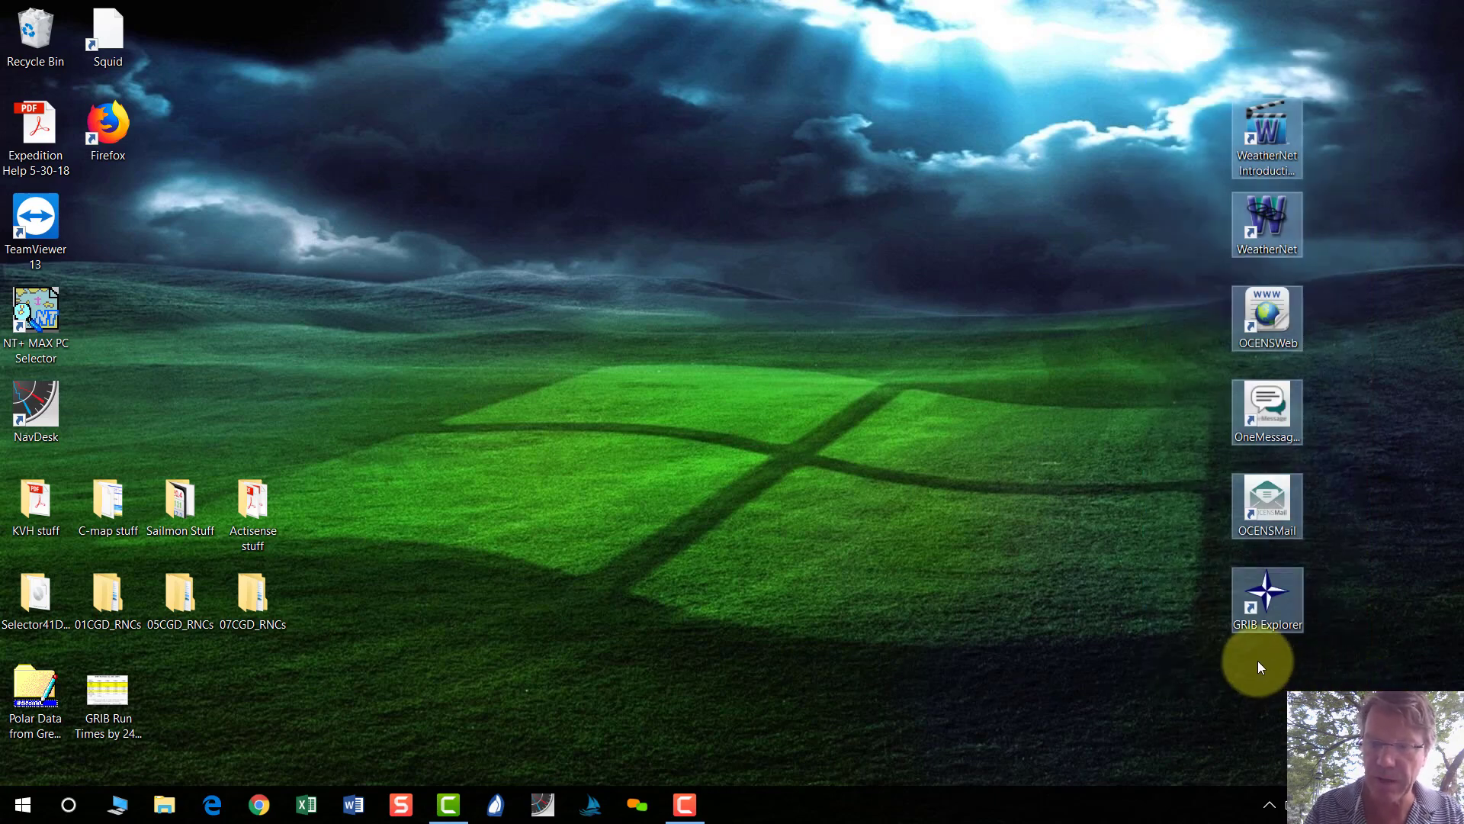
left_click(1149, 511)
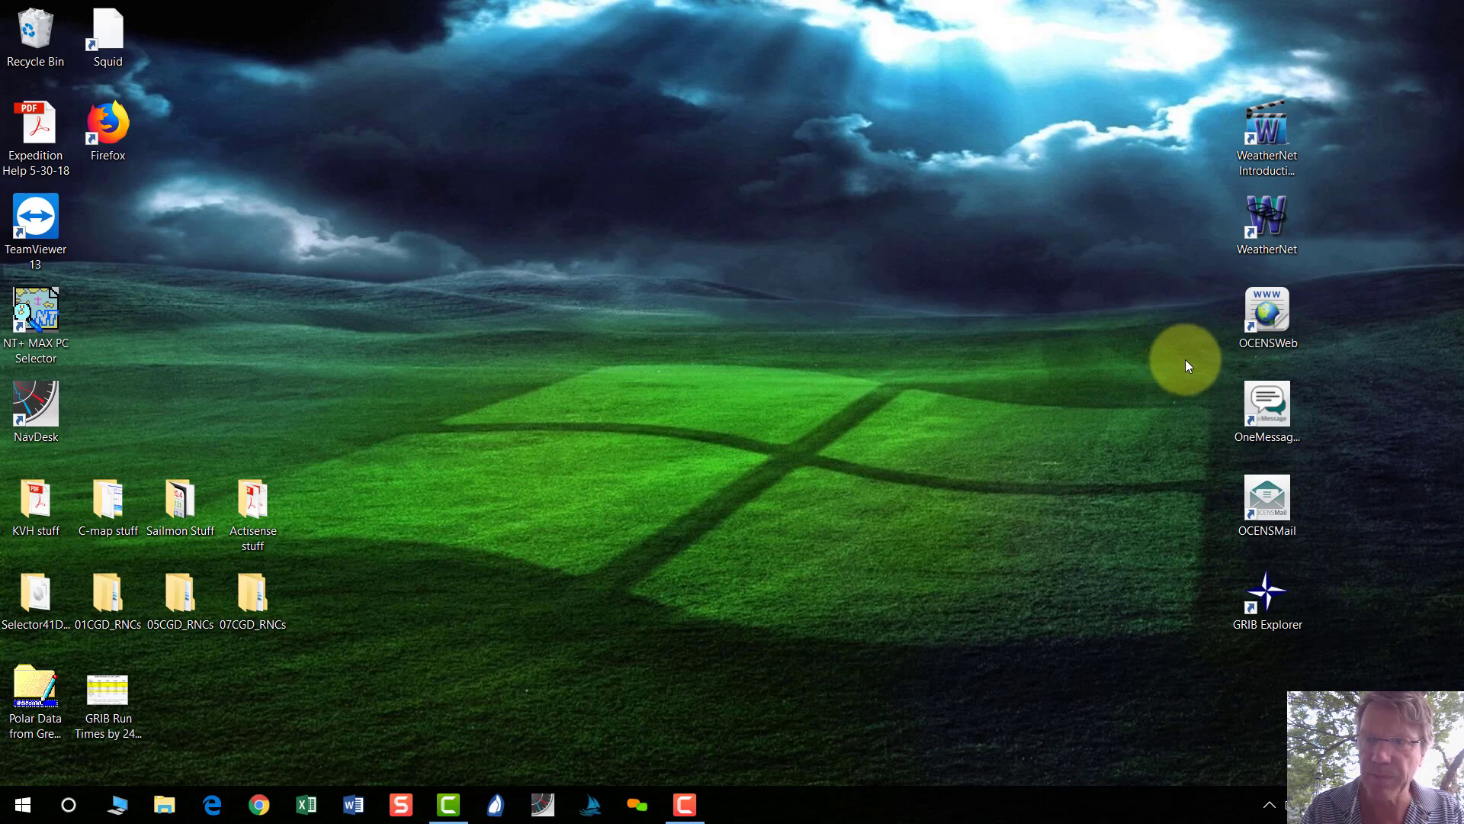
left_click(1271, 133)
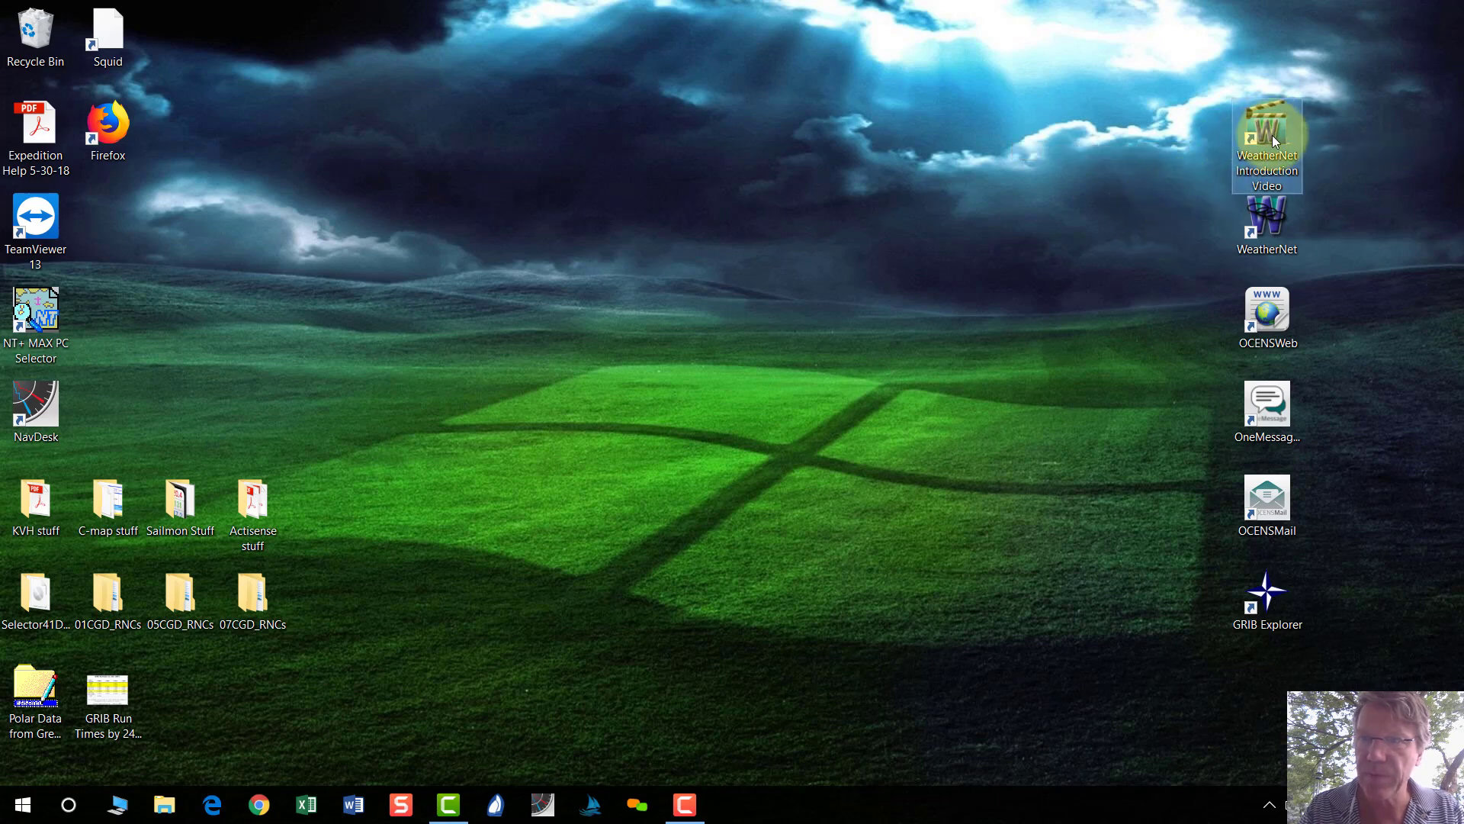
left_click(1176, 251)
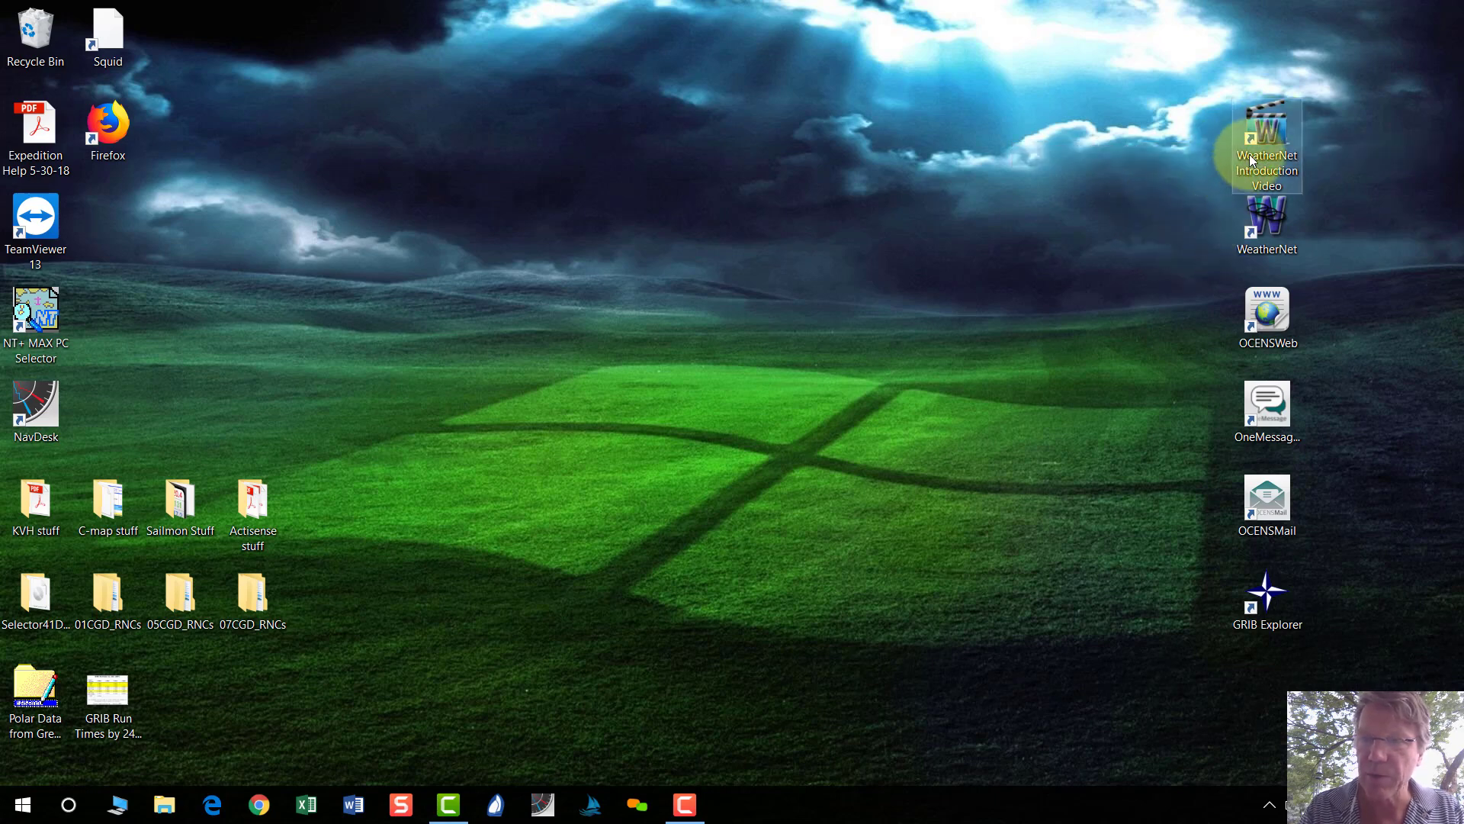
double_click(1272, 226)
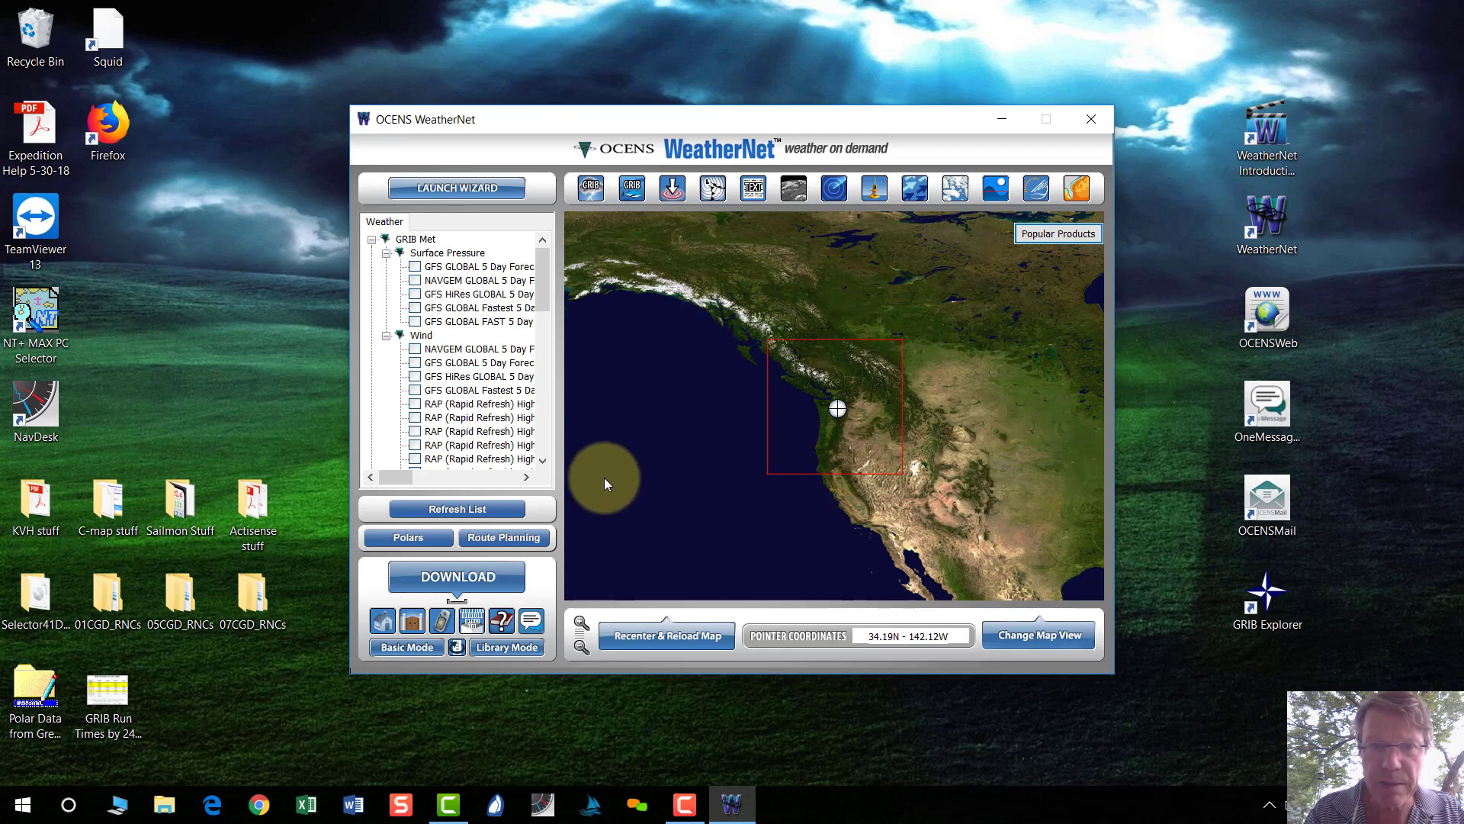
left_click(457, 189)
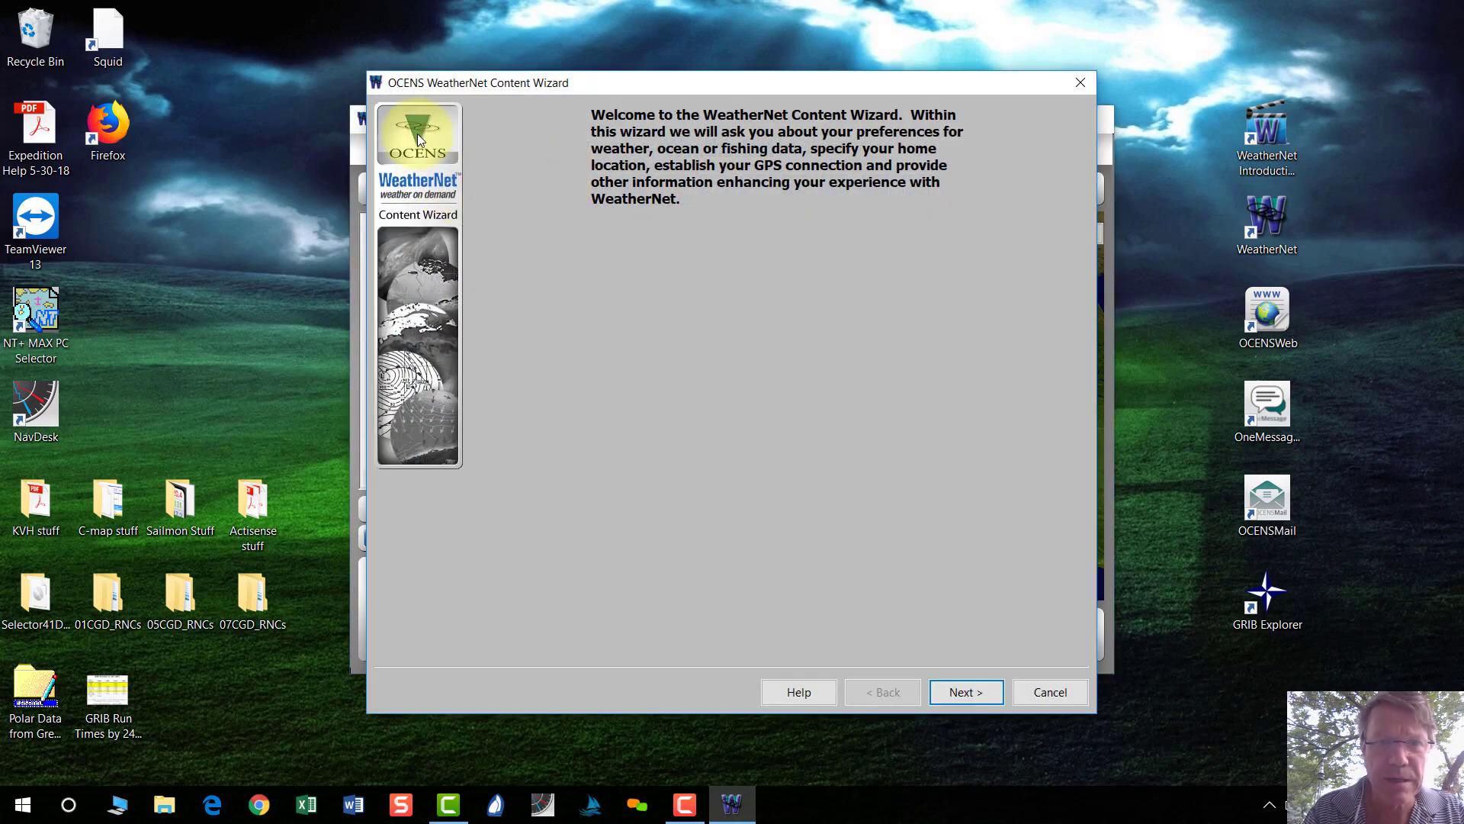
Page through the GRIB, Text Weather, Satellite, Buoy, Fishing Data and Model Preferences pages, then cancel the wizard.
left_click(965, 691)
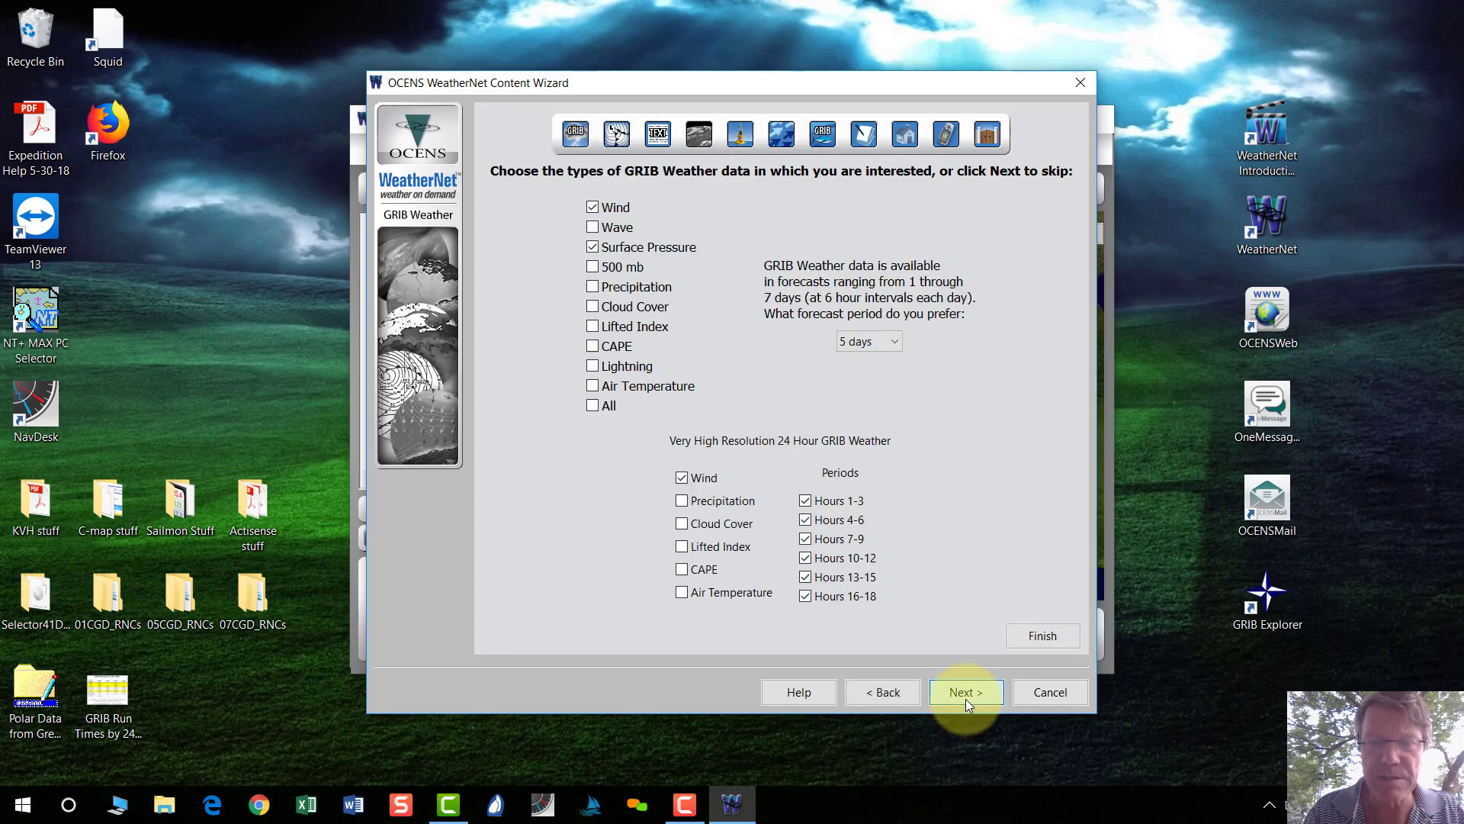
left_click(965, 692)
left_click(965, 696)
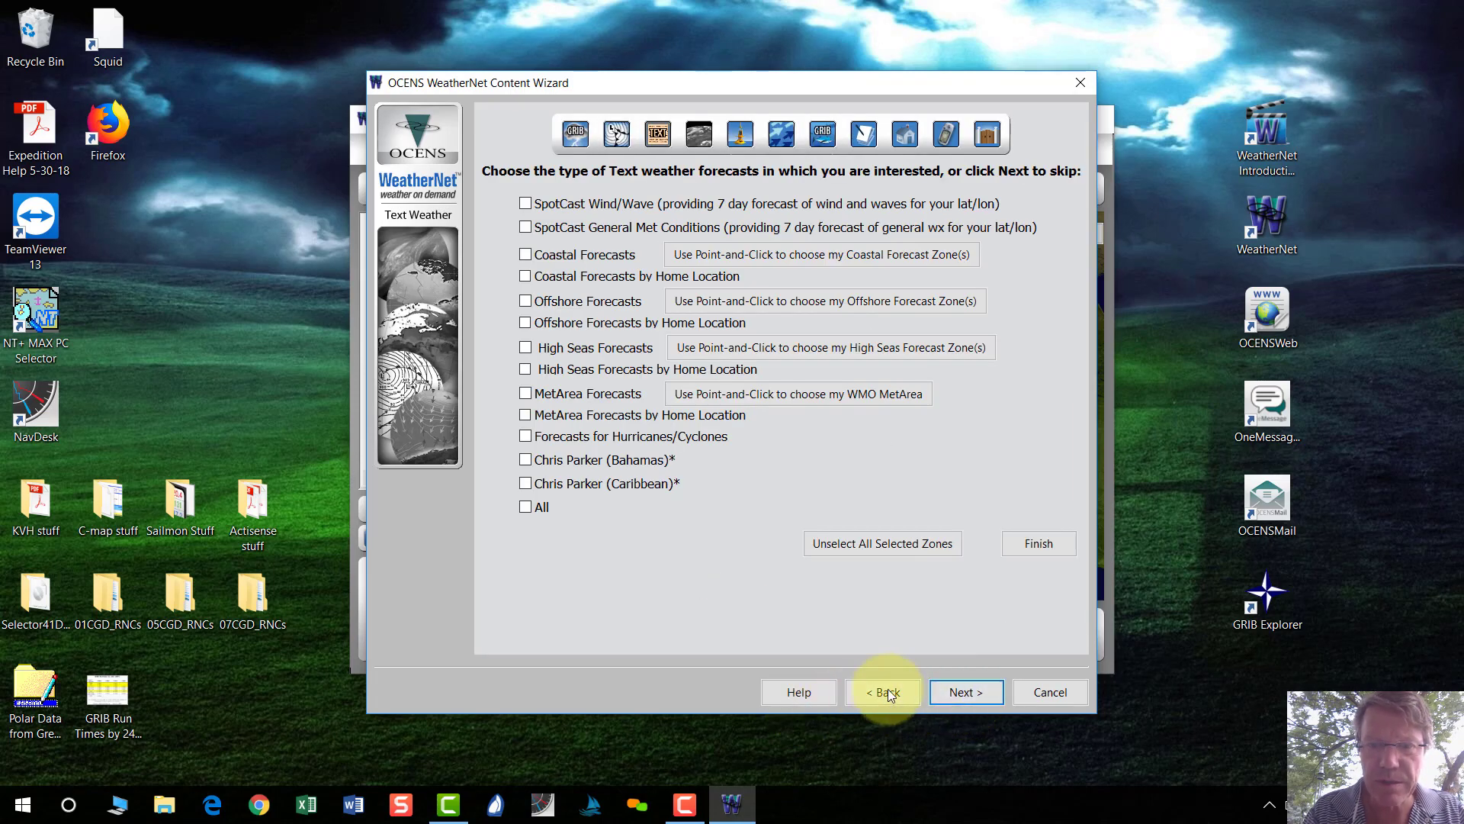
left_click(891, 692)
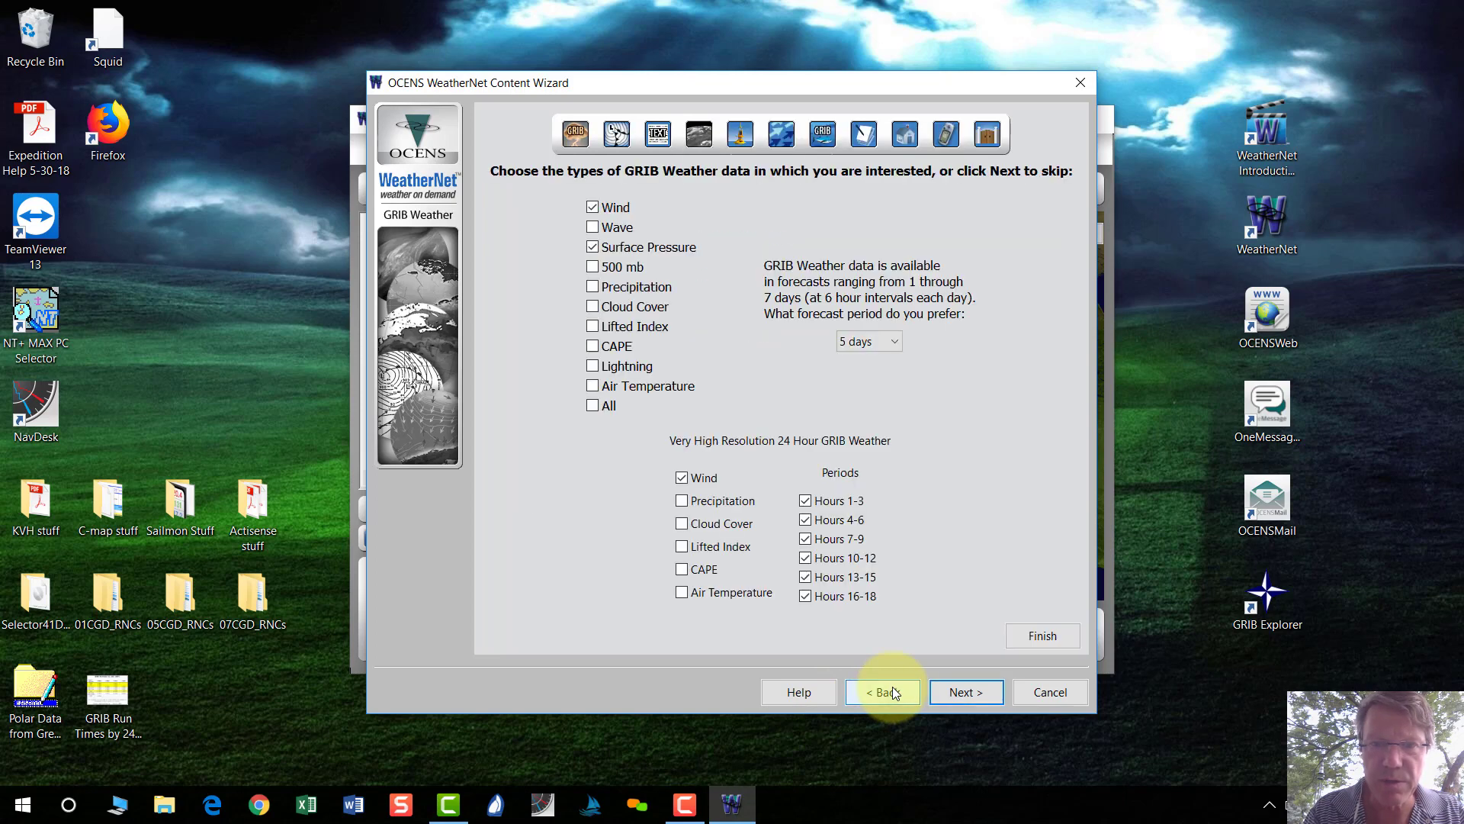
left_click(944, 693)
left_click(942, 692)
left_click(943, 691)
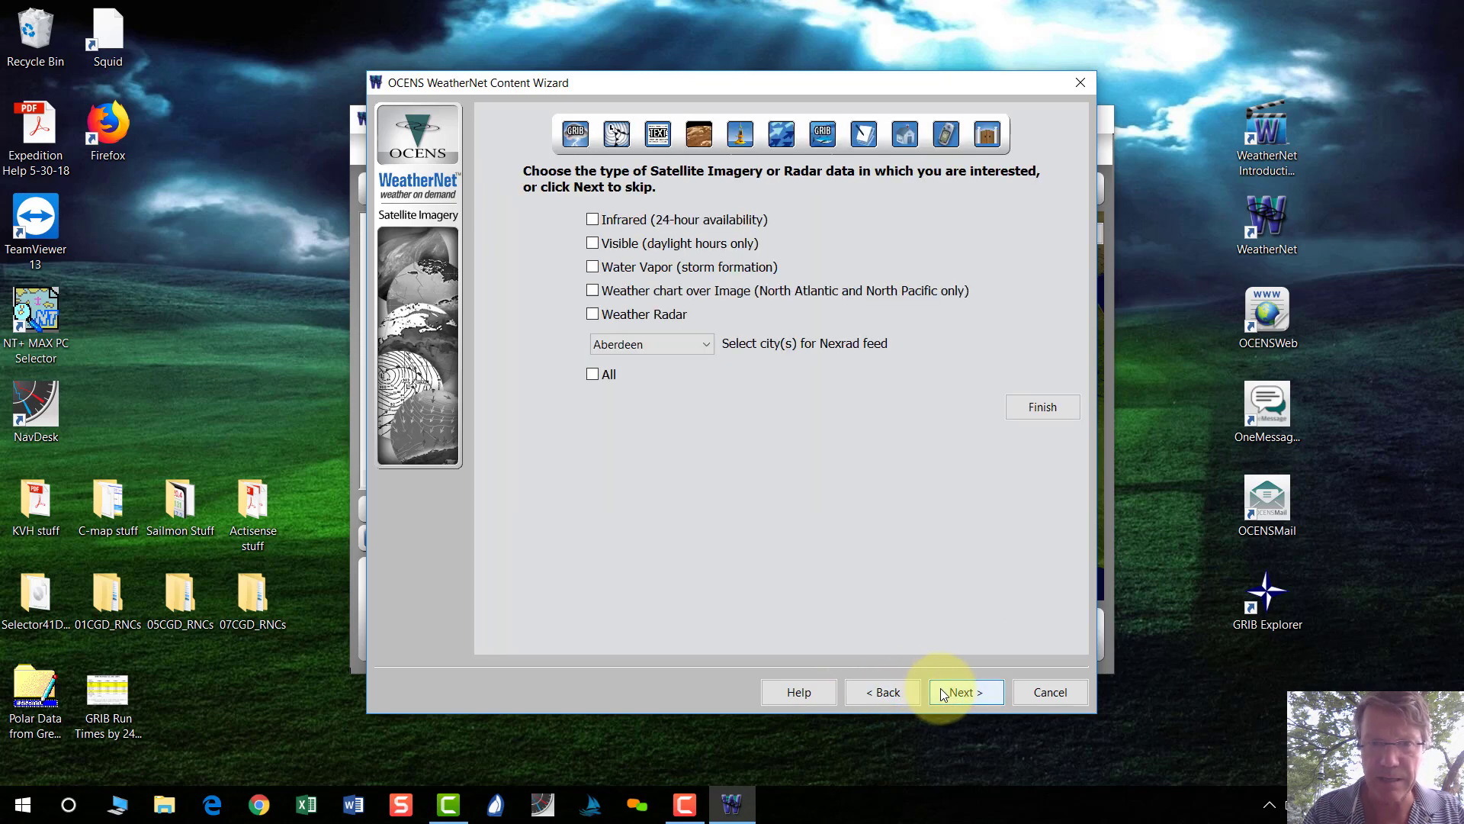
left_click(943, 692)
left_click(946, 692)
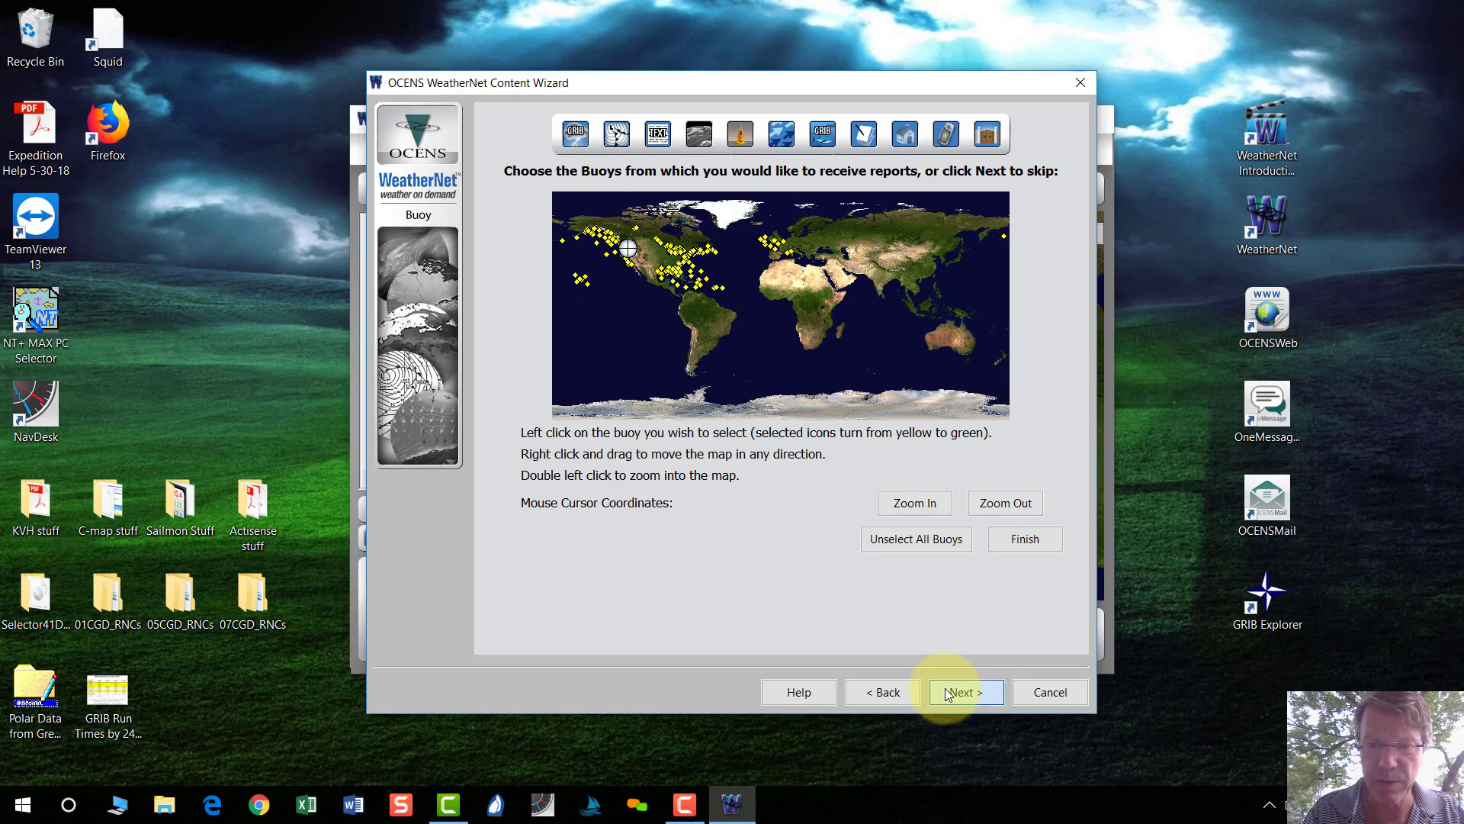
left_click(948, 693)
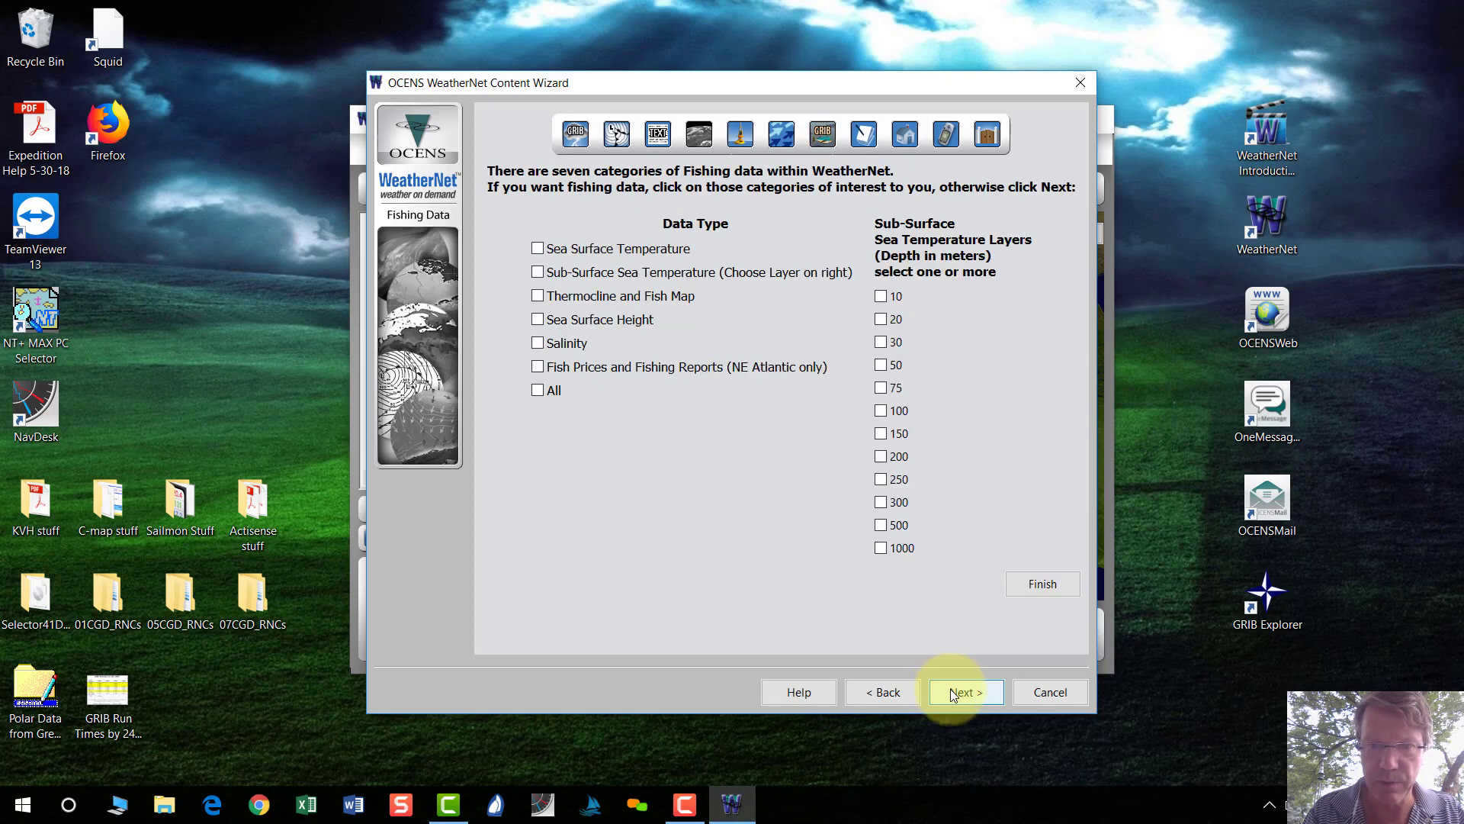
left_click(953, 693)
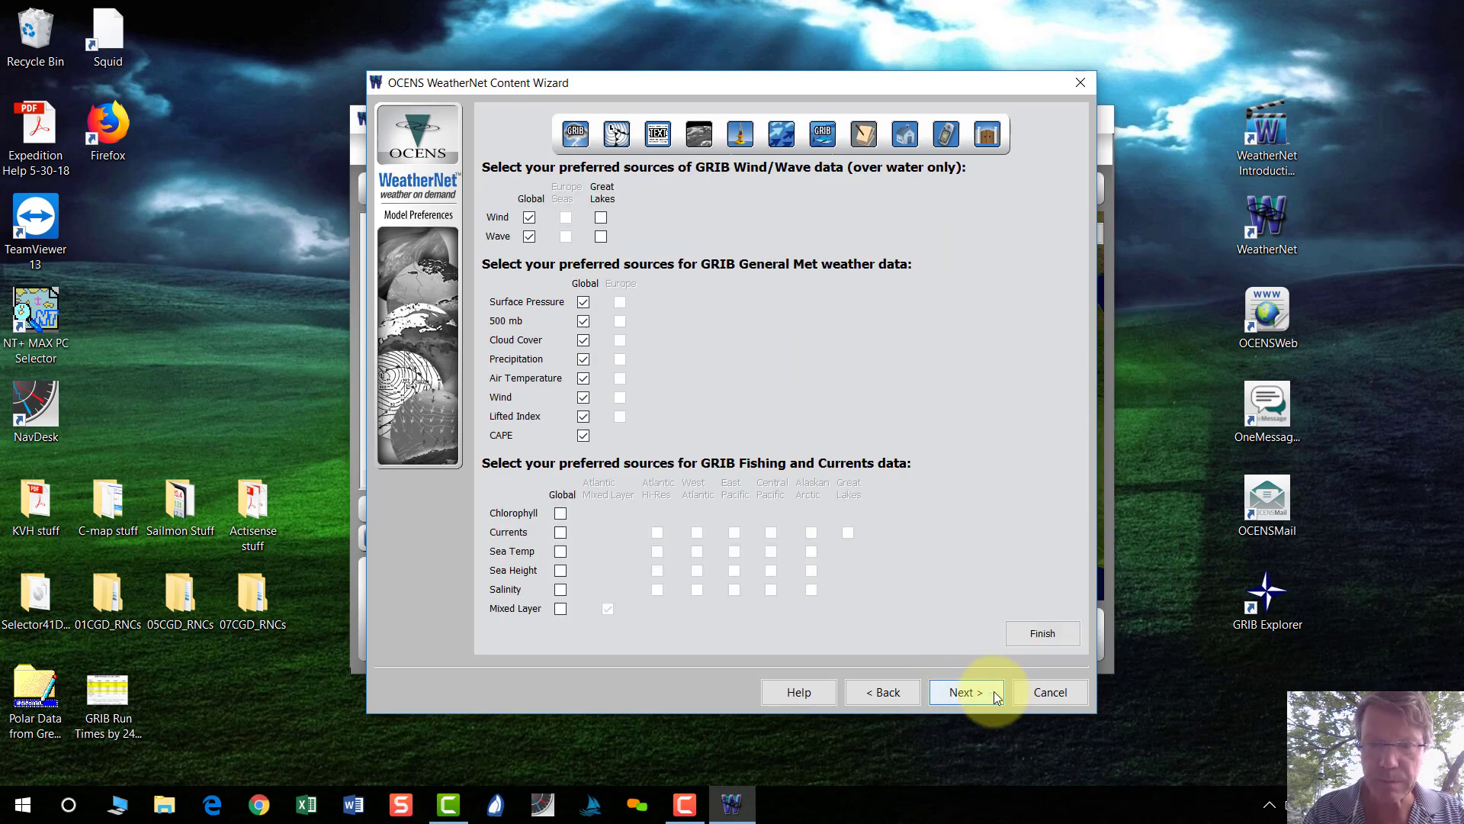
left_click(1023, 690)
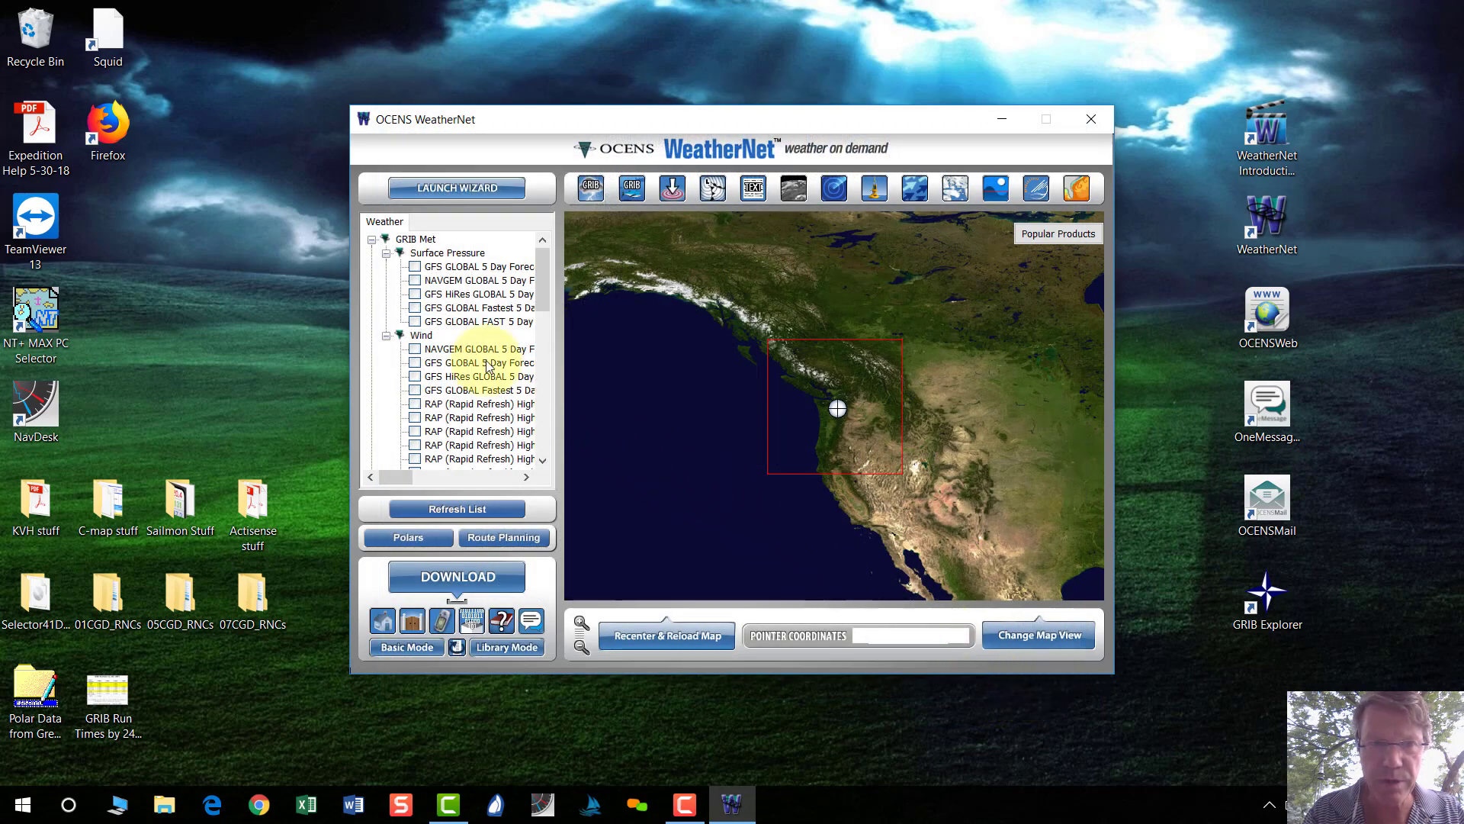
Collapse the GRIB Met and GRIB WindWave branches of the Weather tree.
left_click(371, 239)
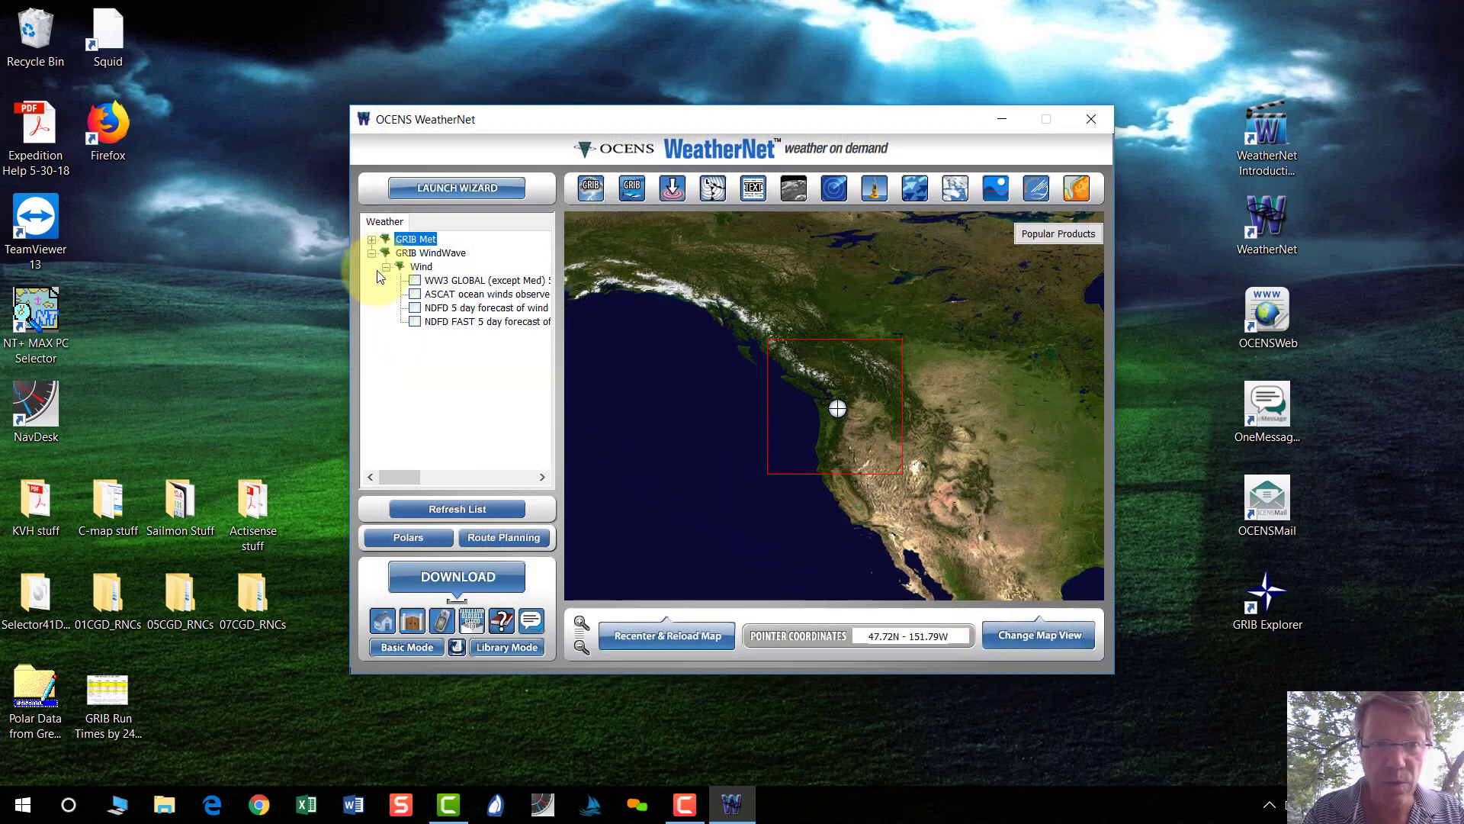
left_click(371, 253)
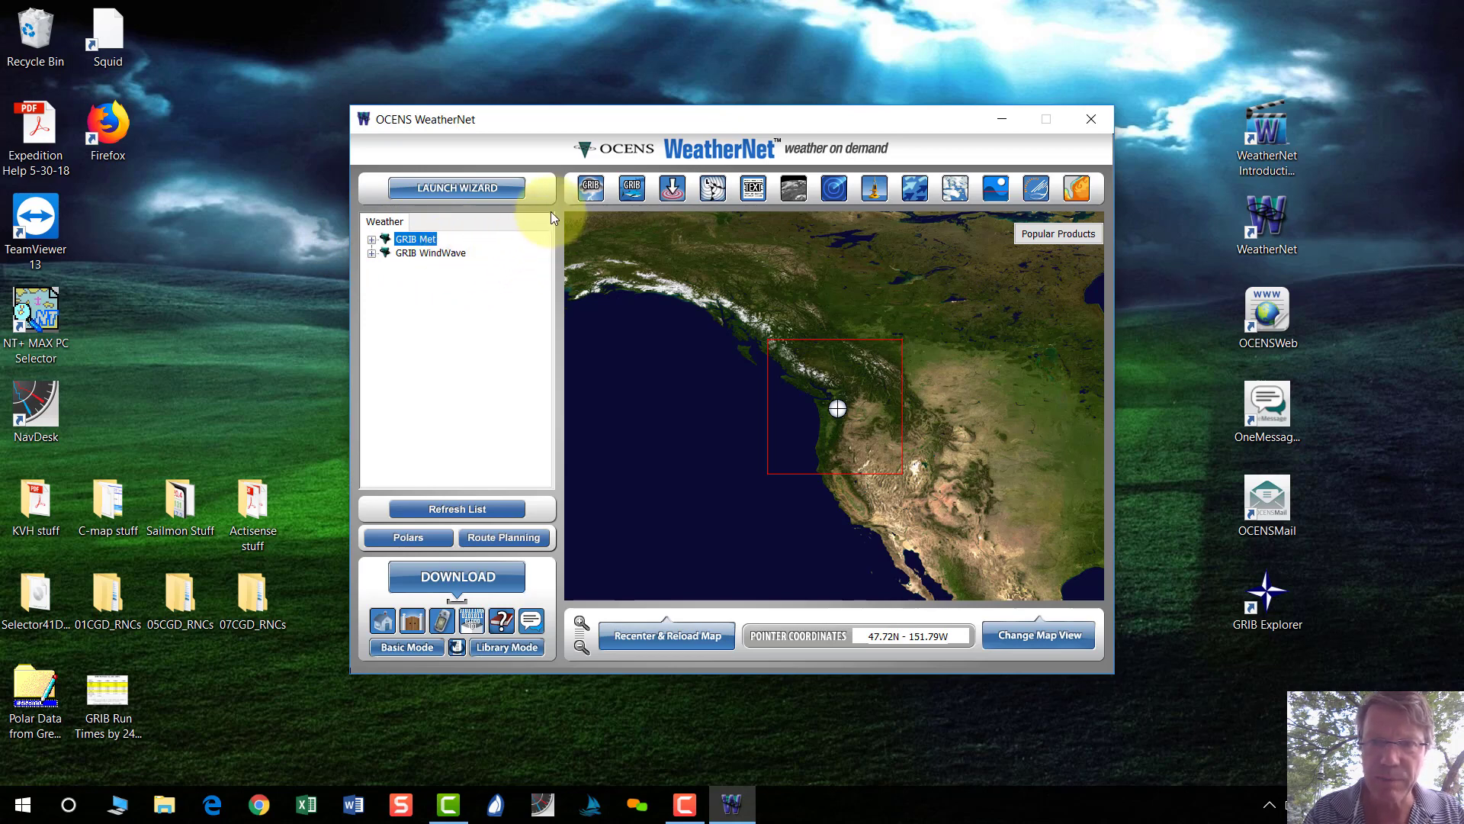
Open buoy preferences, step between the Satellite, Text Weather and Buoy pages, cancel, then relaunch the wizard.
left_click(879, 196)
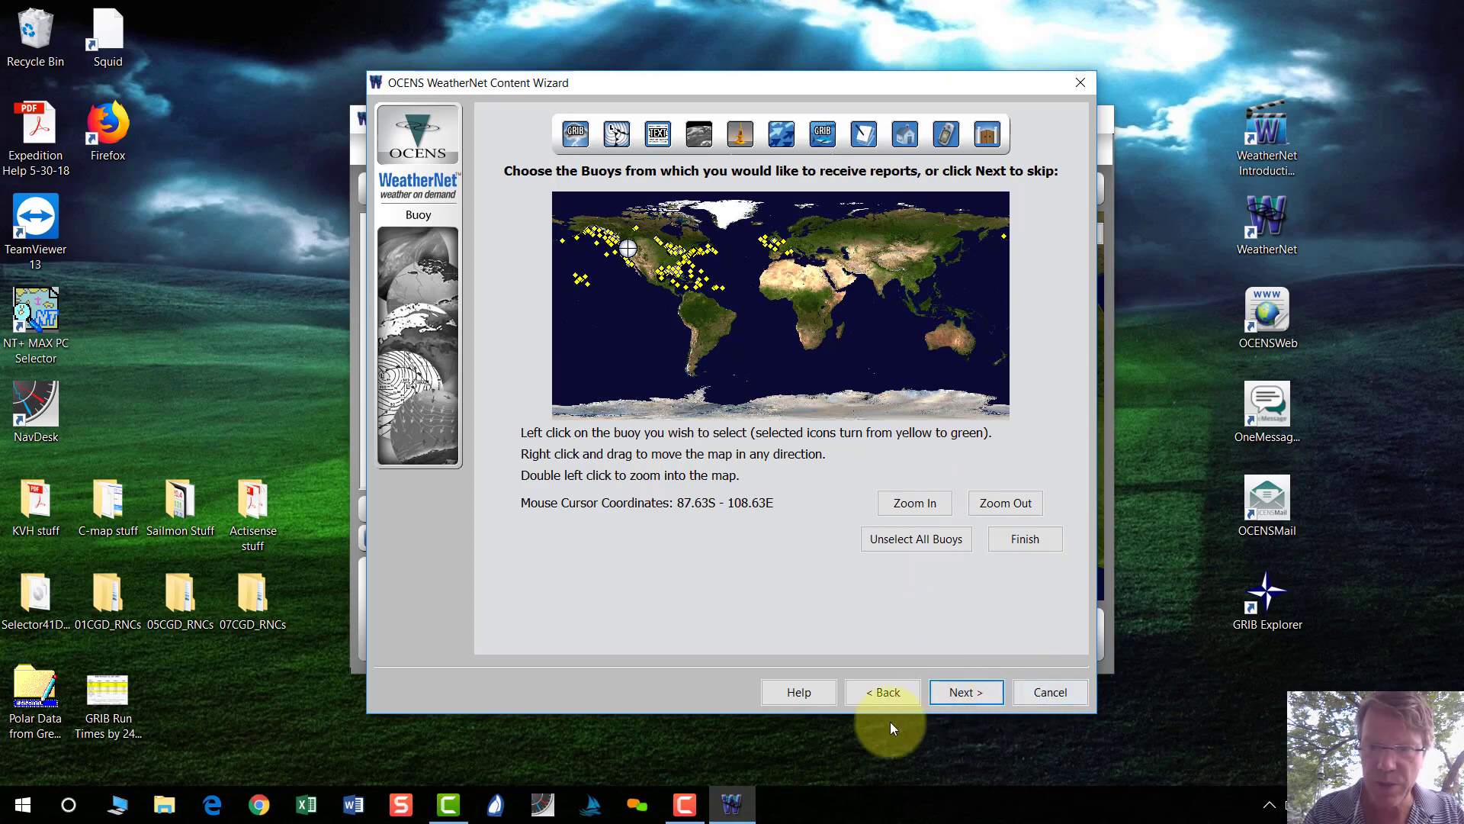
left_click(902, 691)
left_click(897, 692)
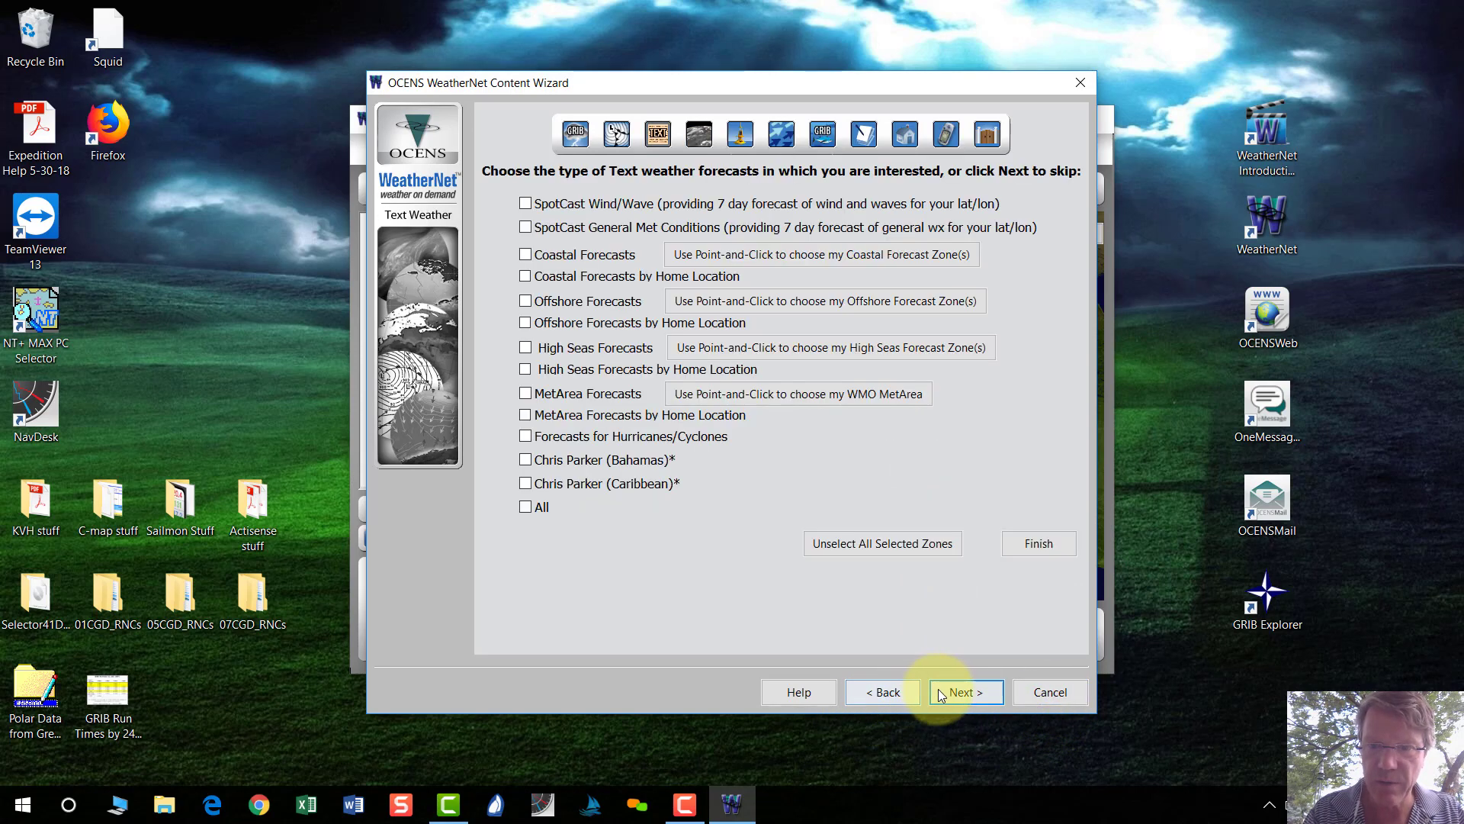
left_click(947, 689)
left_click(959, 690)
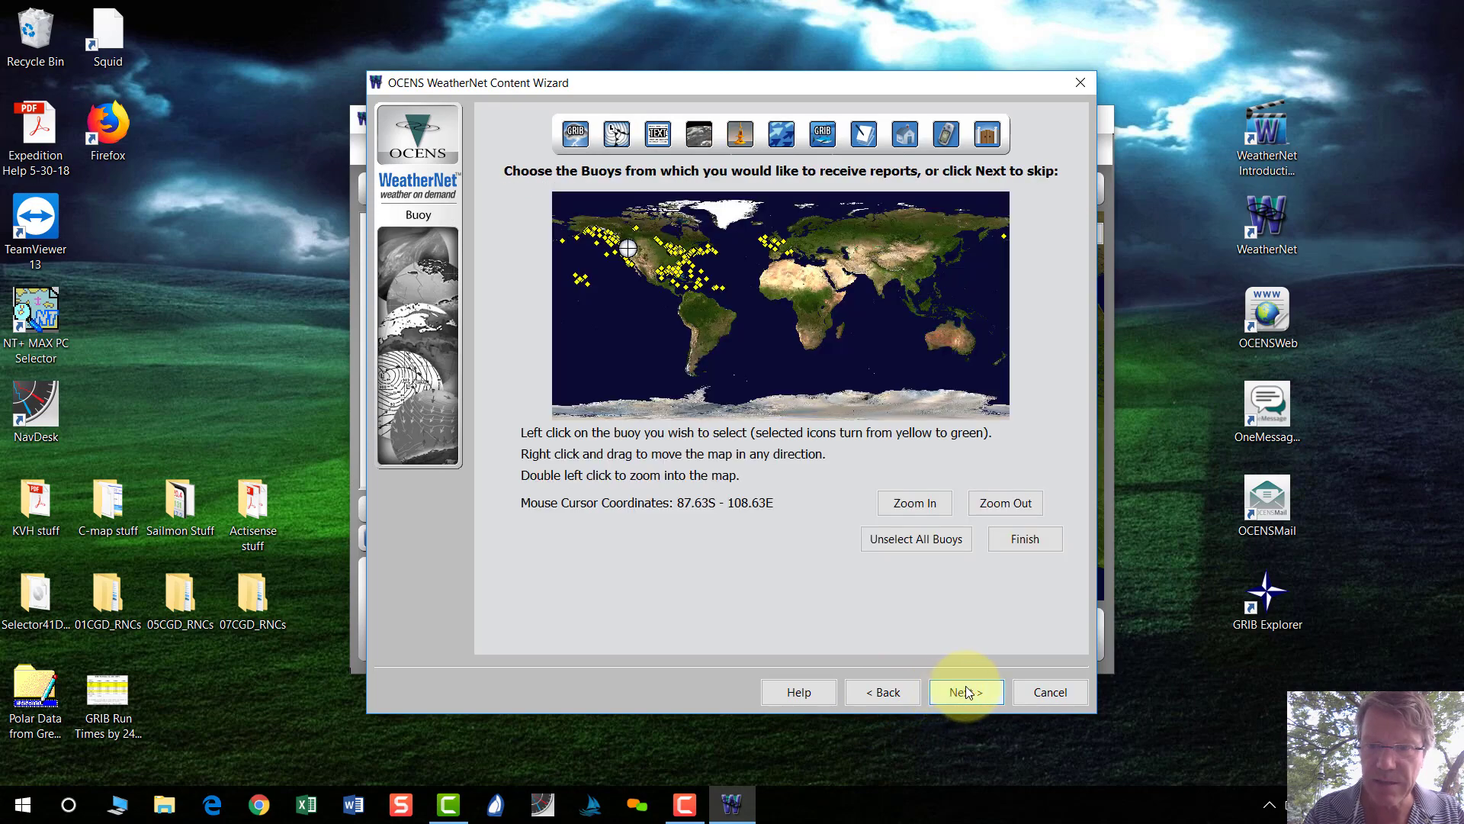
left_click(1031, 691)
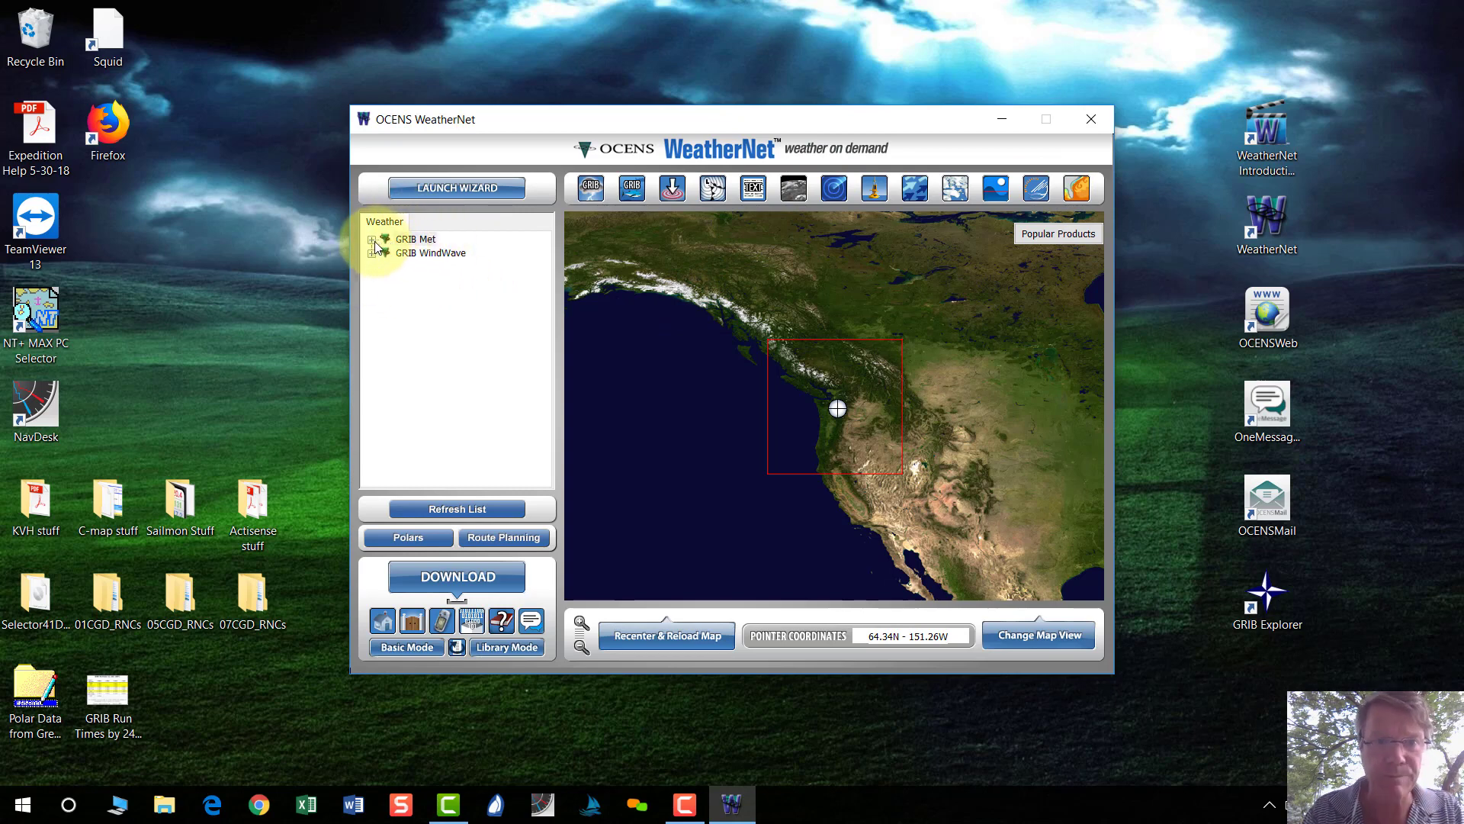
left_click(461, 190)
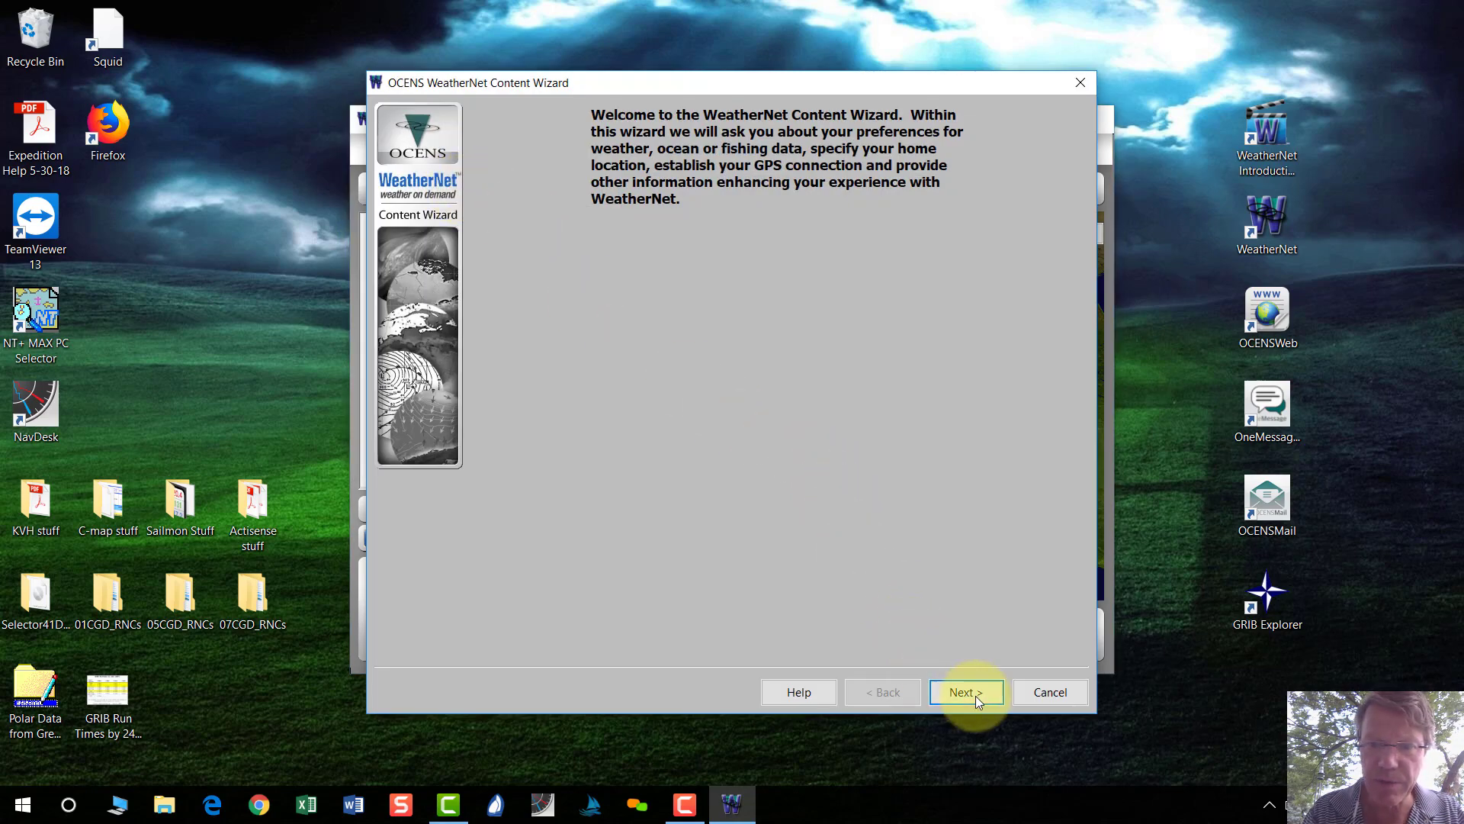
left_click(976, 694)
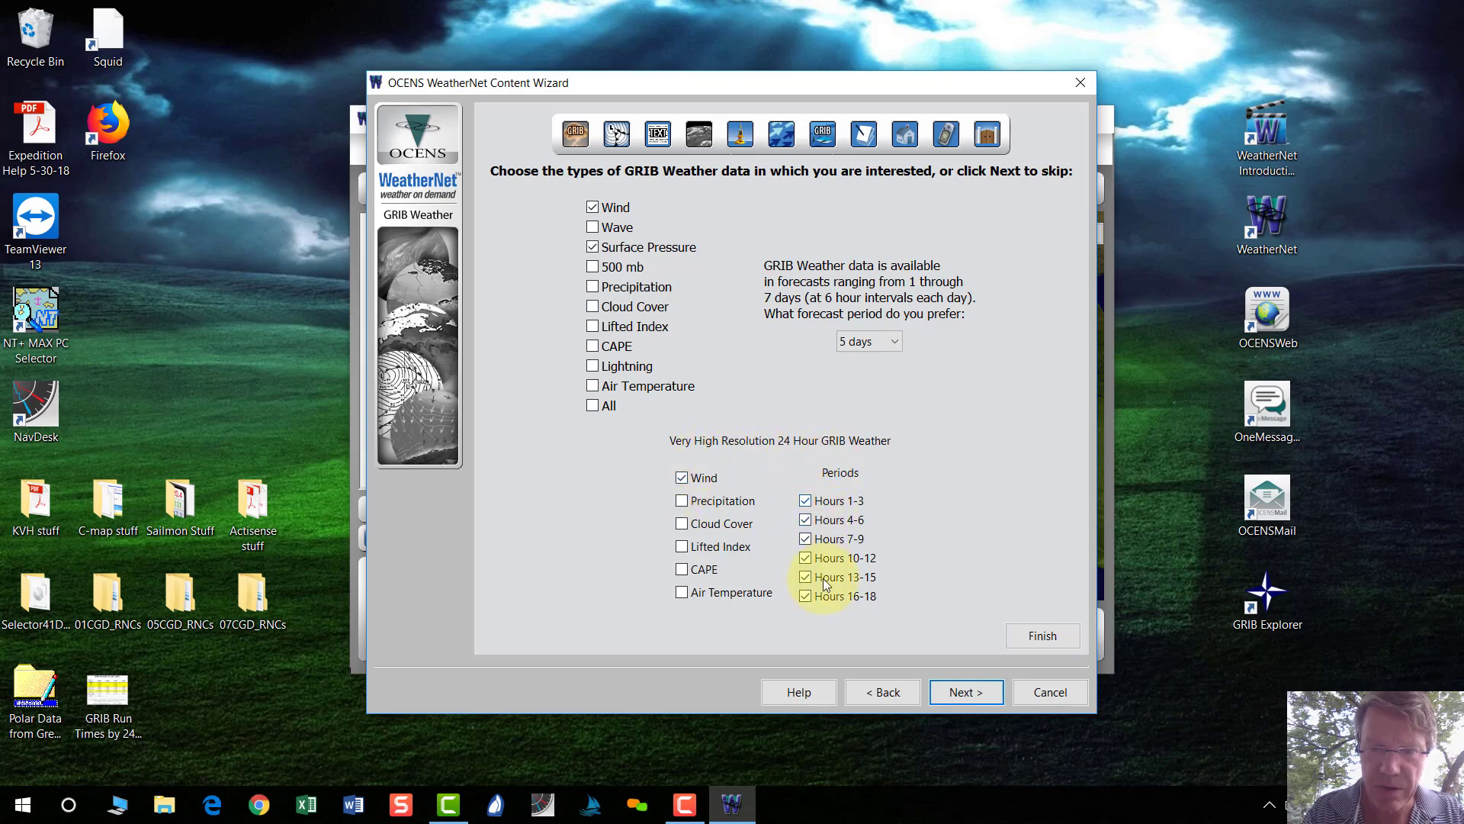
left_click(955, 694)
left_click(955, 694)
left_click(955, 694)
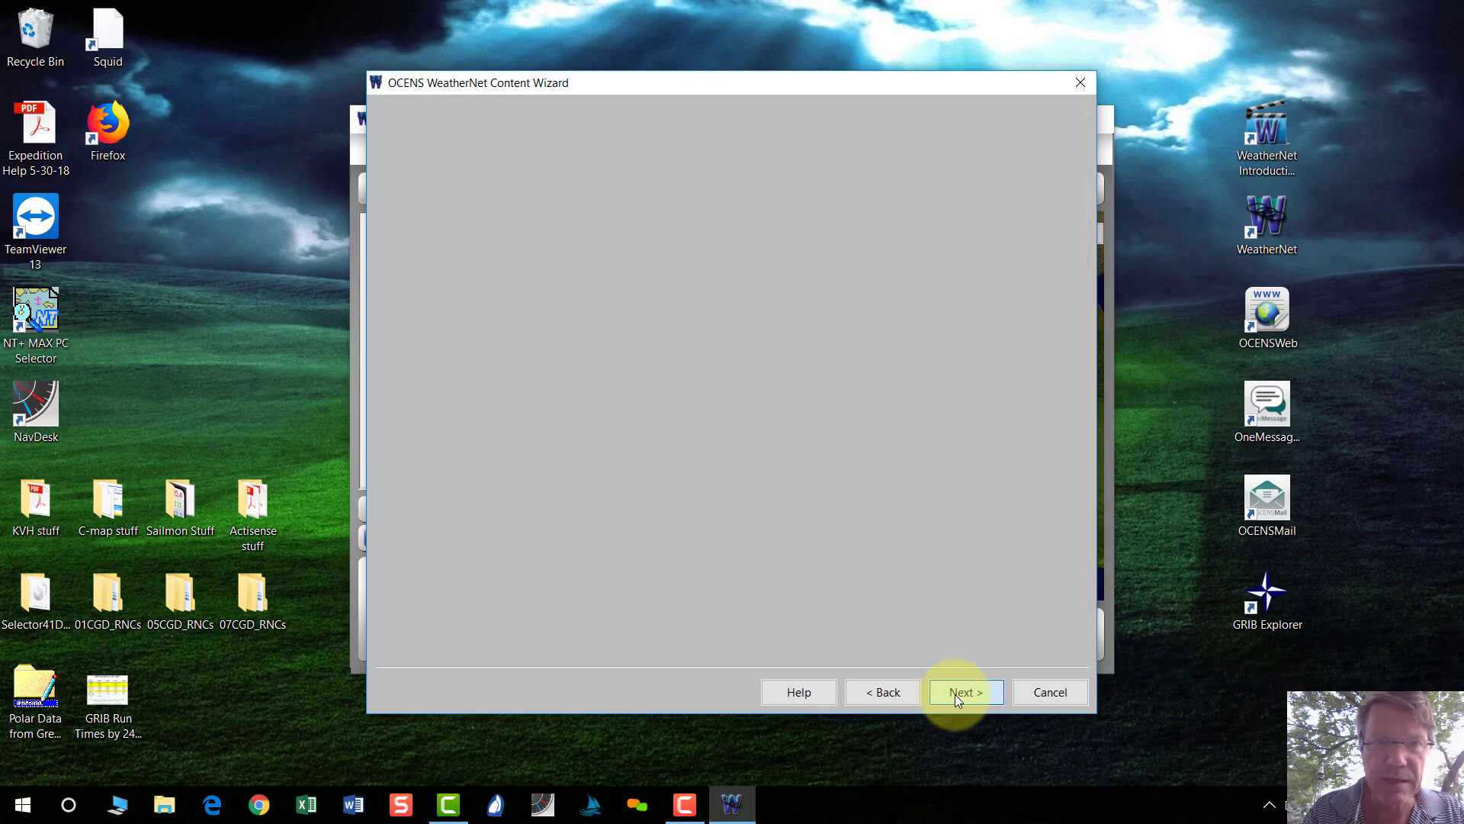
left_click(955, 694)
left_click(954, 694)
left_click(955, 694)
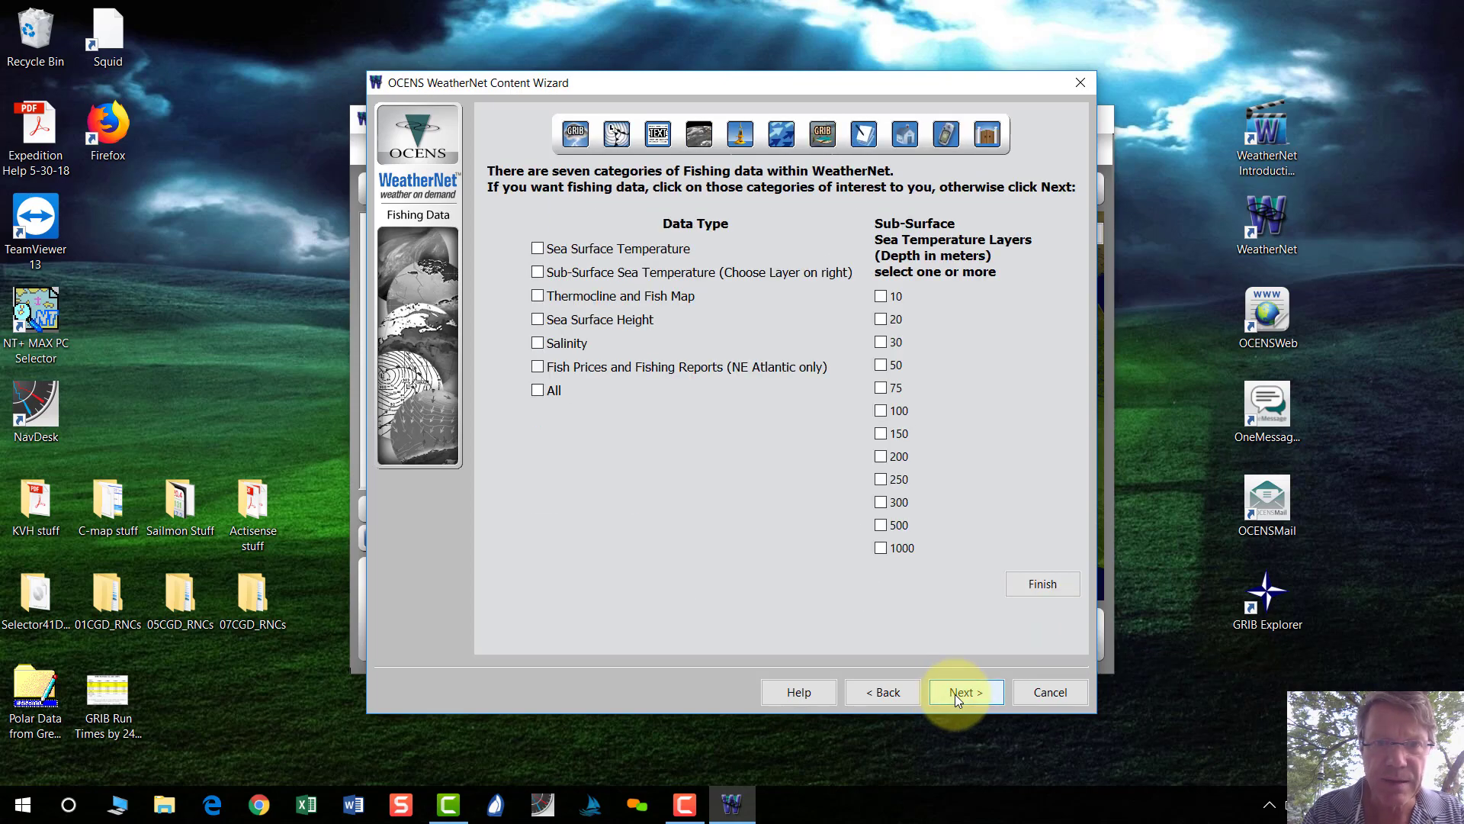
left_click(955, 694)
left_click(955, 694)
left_click(907, 695)
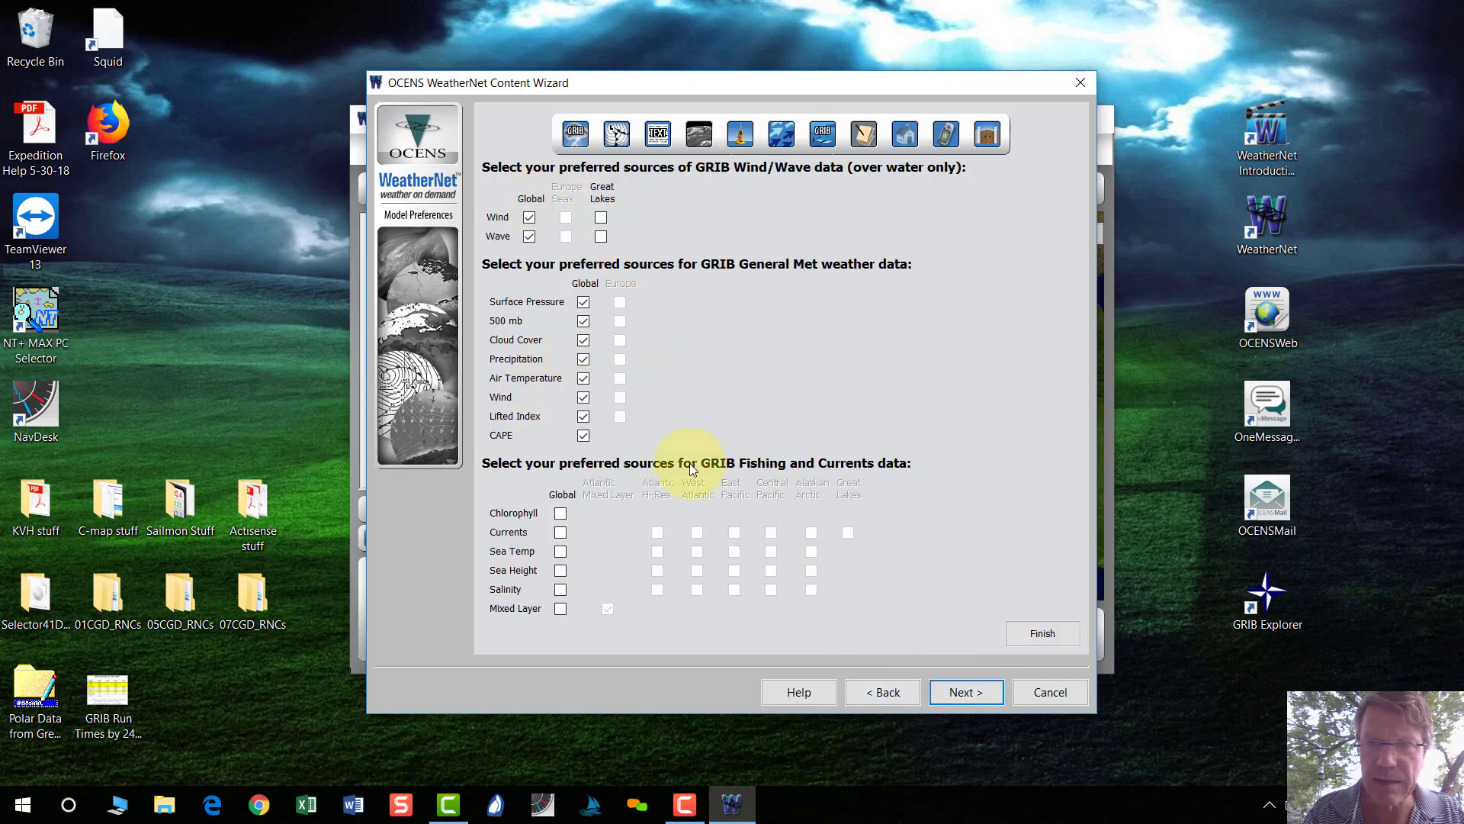
left_click(973, 694)
left_click(973, 694)
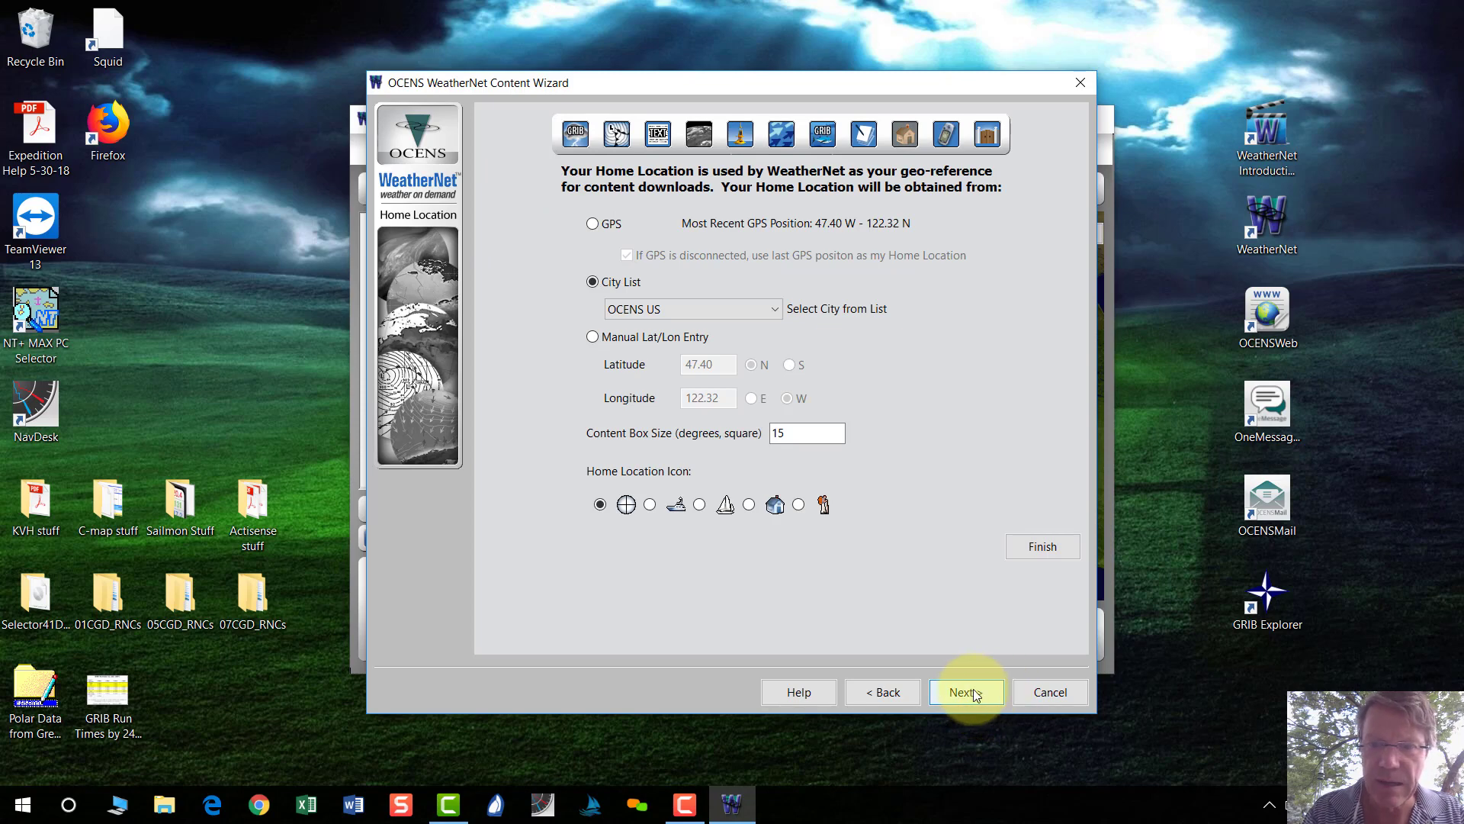
left_click(972, 691)
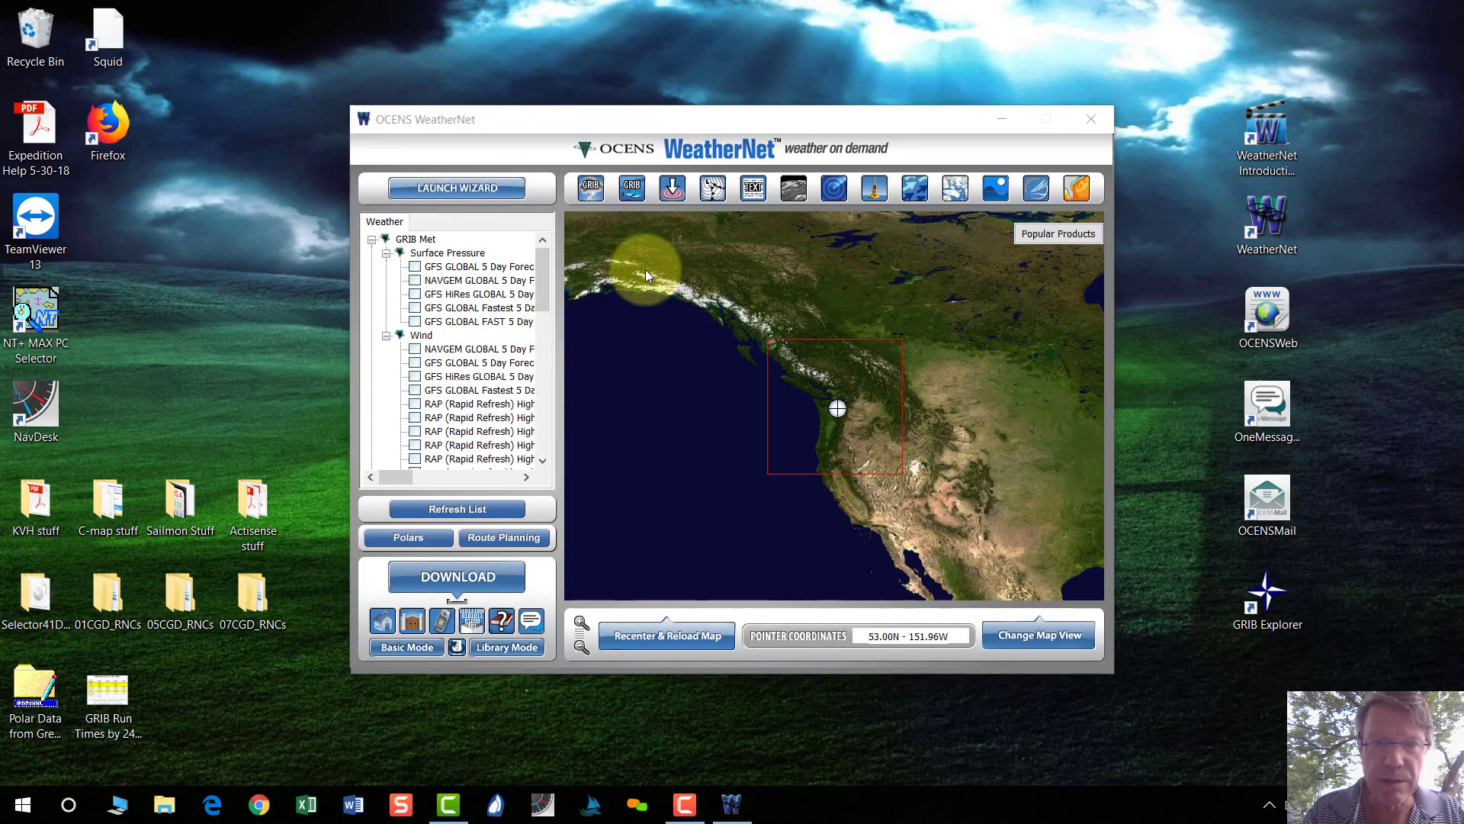
Outline a small area off the US East Coast and zoom out twice to North America.
left_click(1017, 442)
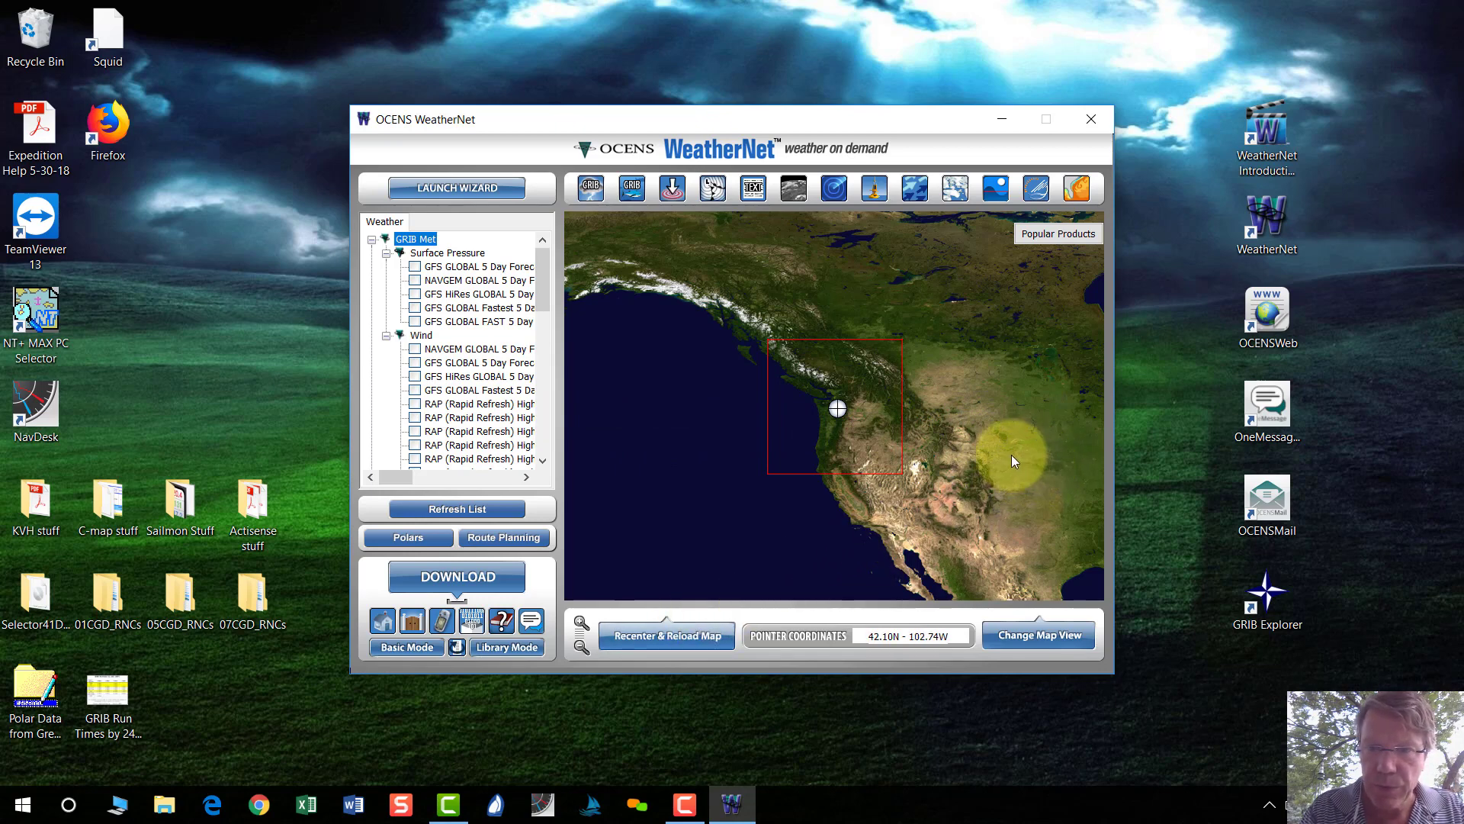
left_click_drag(967, 412, 1137, 566)
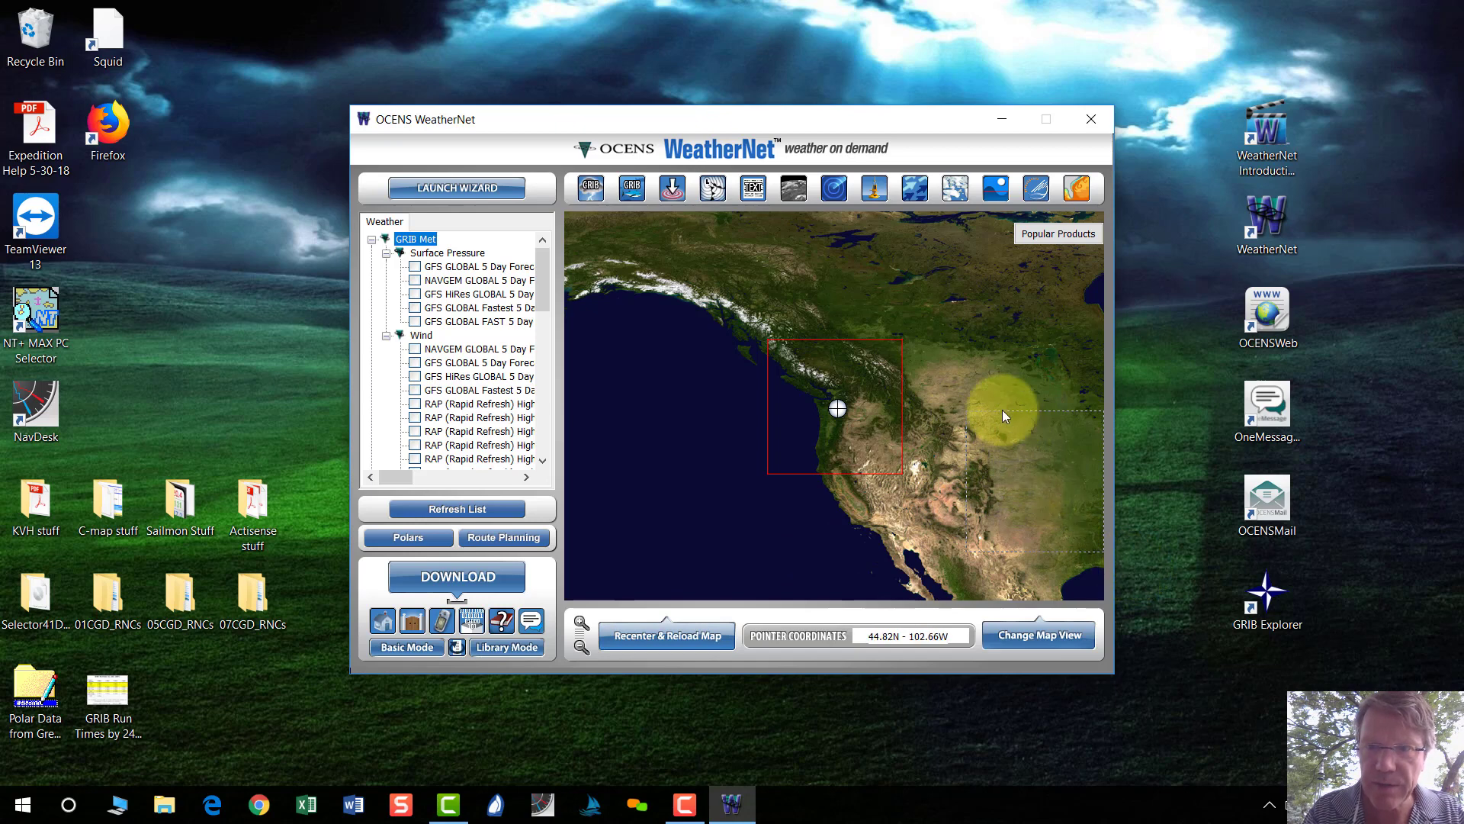
left_click(580, 648)
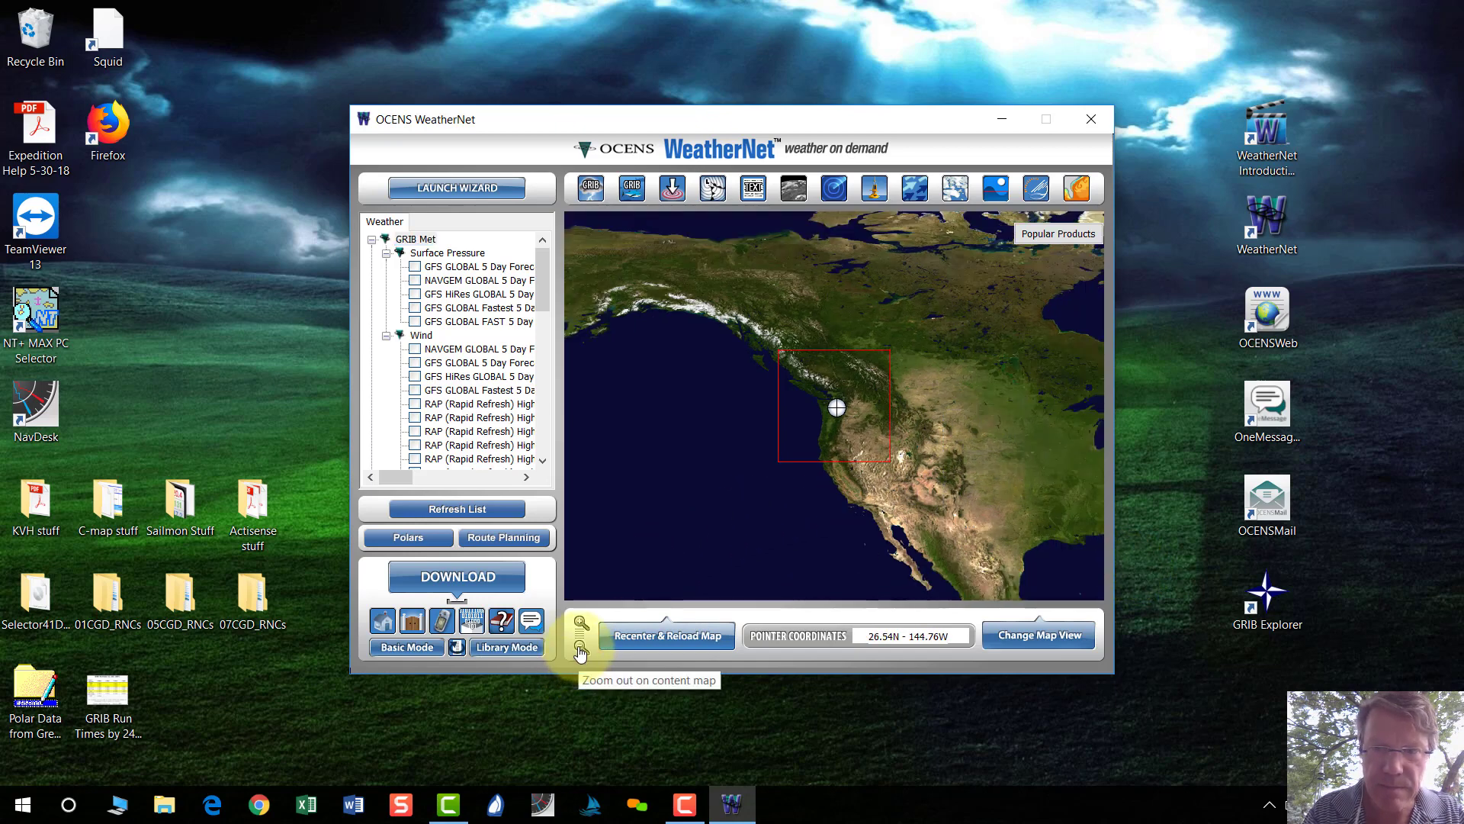
left_click(580, 649)
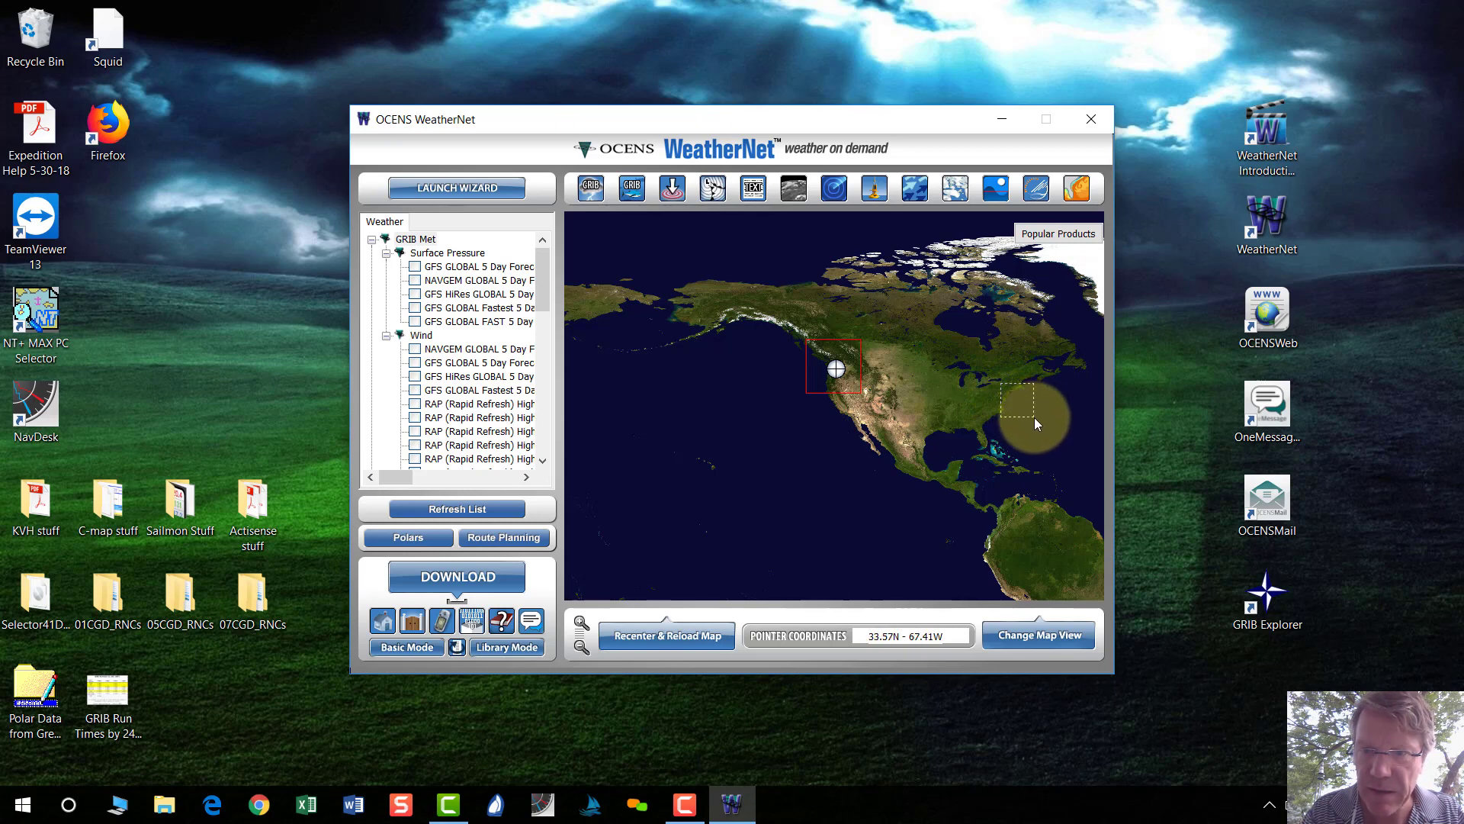
Redraw the red request box over the Atlantic off the US East Coast and zoom in around it.
left_click_drag(1034, 418, 1039, 419)
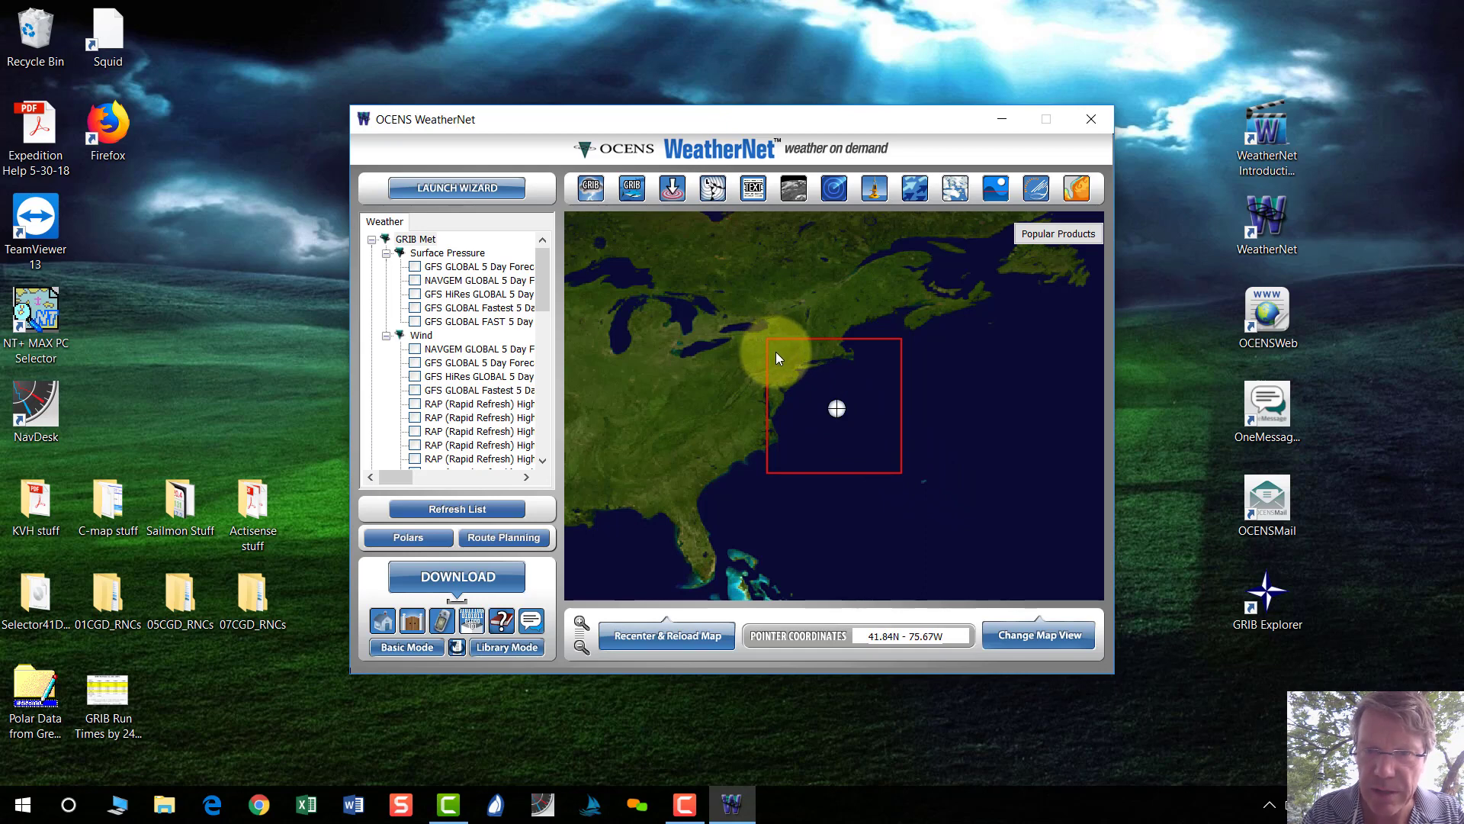
left_click_drag(776, 353, 933, 488)
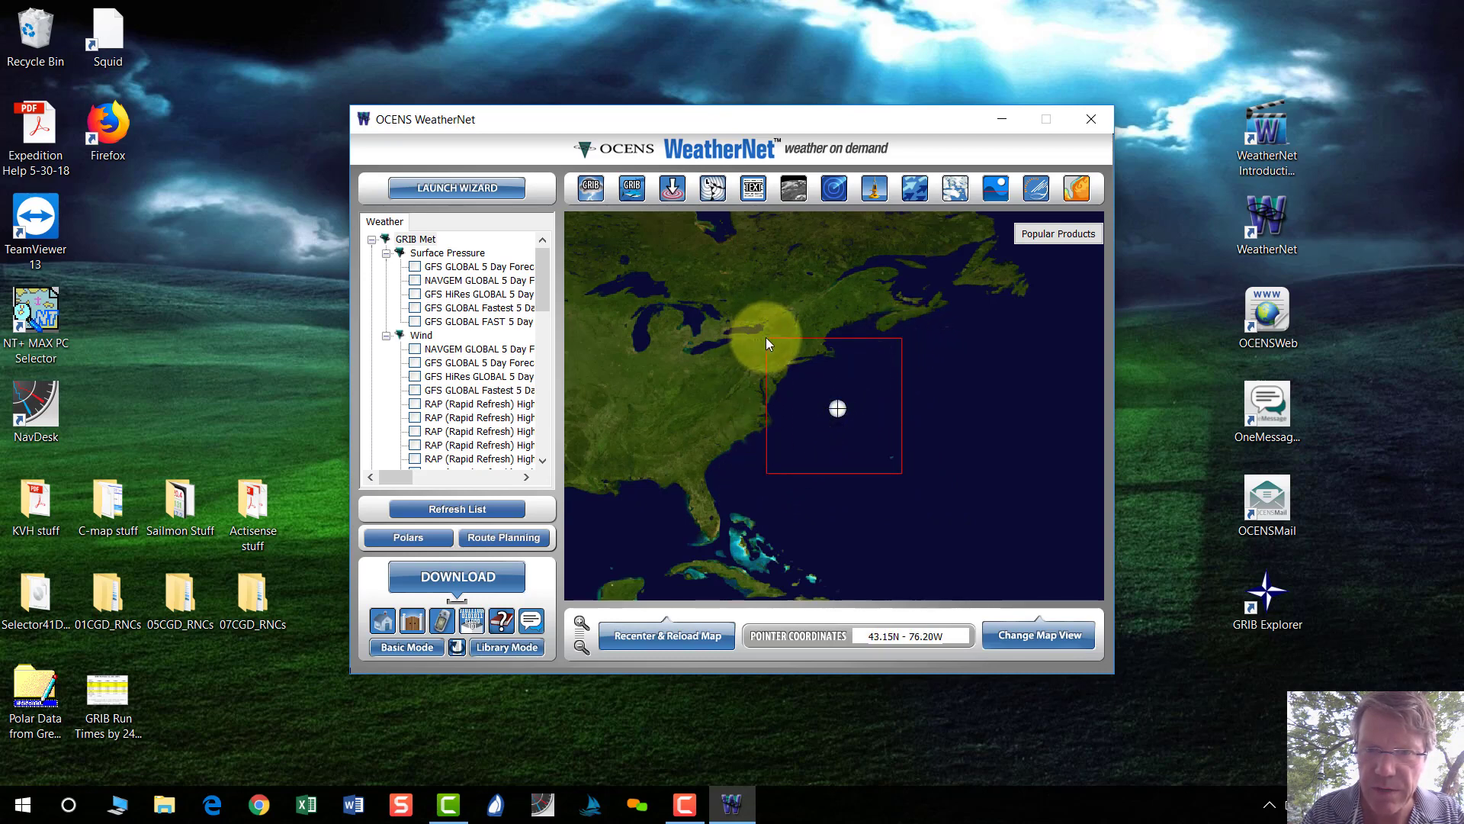
left_click_drag(766, 347, 904, 476)
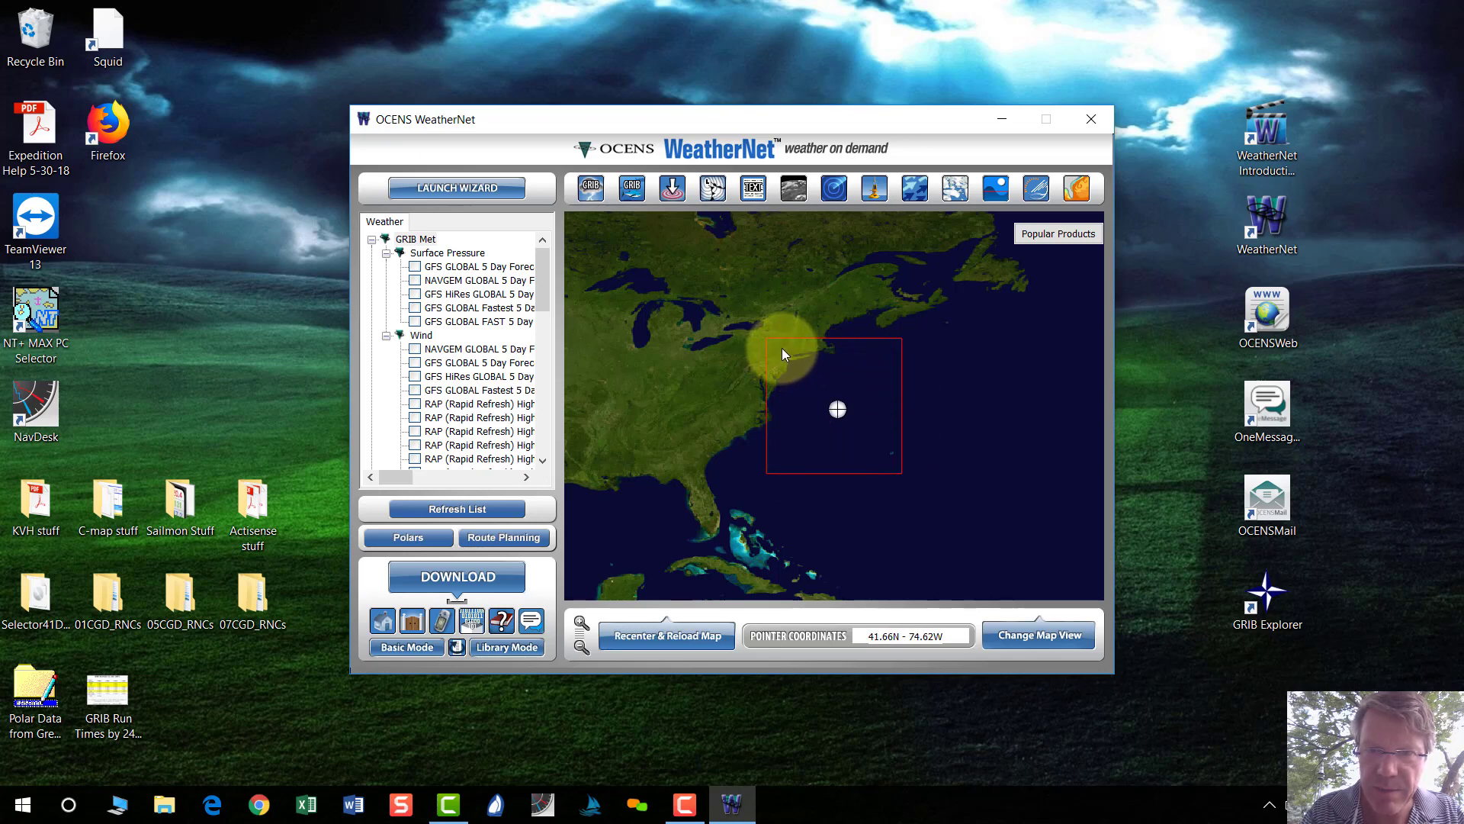
left_click_drag(782, 349, 897, 460)
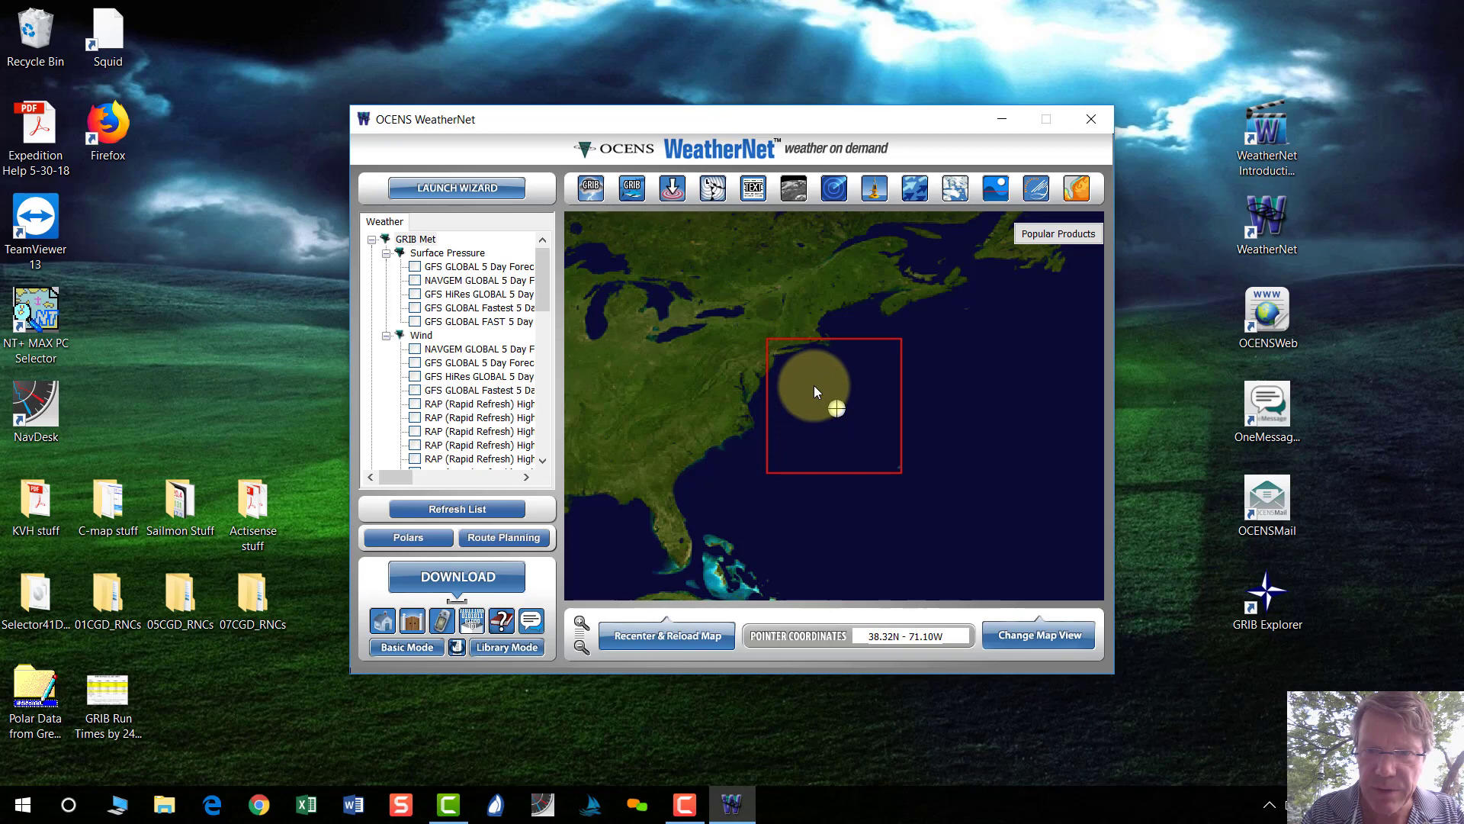
left_click_drag(813, 385, 908, 475)
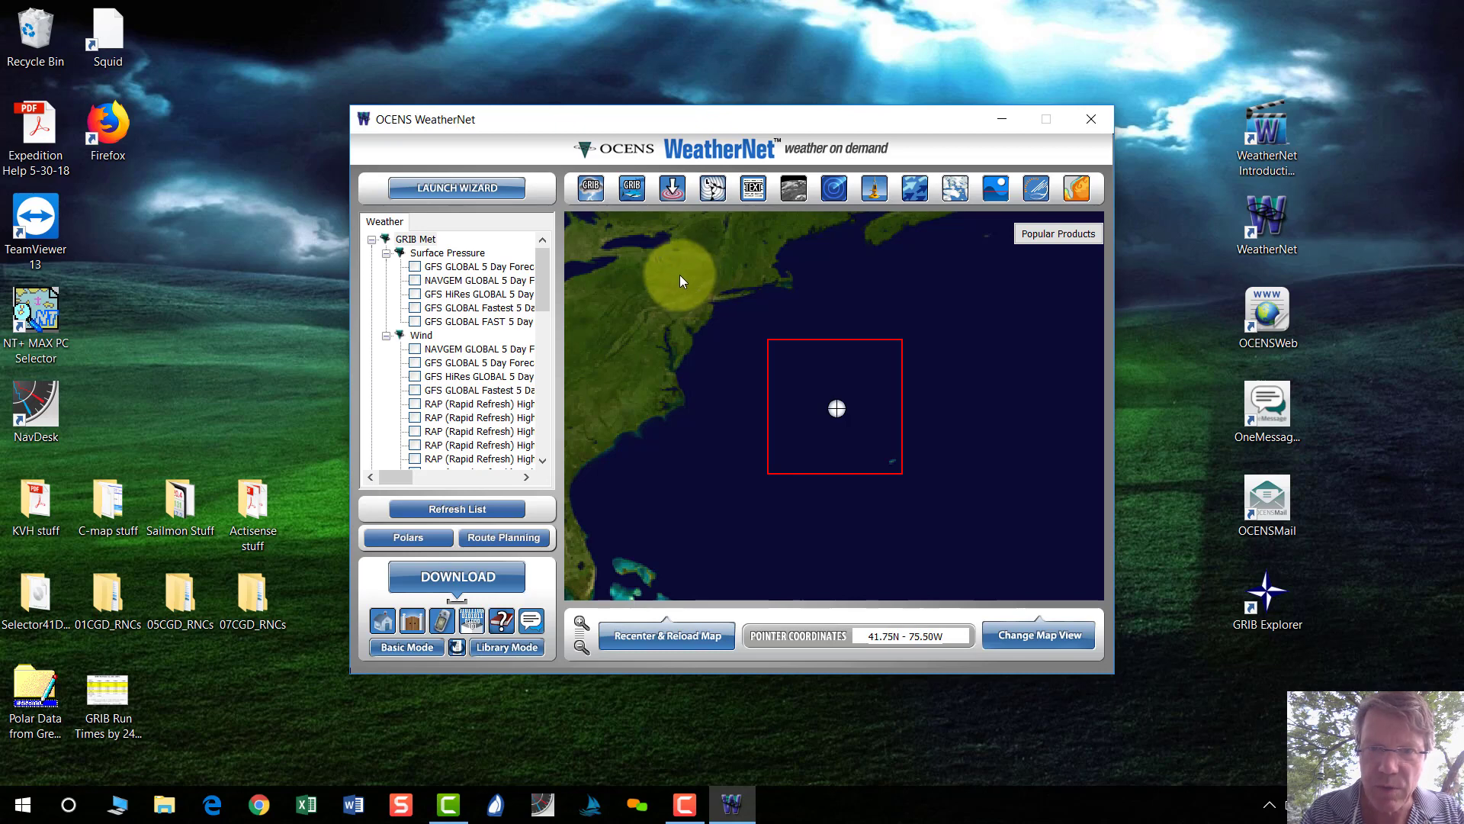
left_click_drag(617, 267, 853, 540)
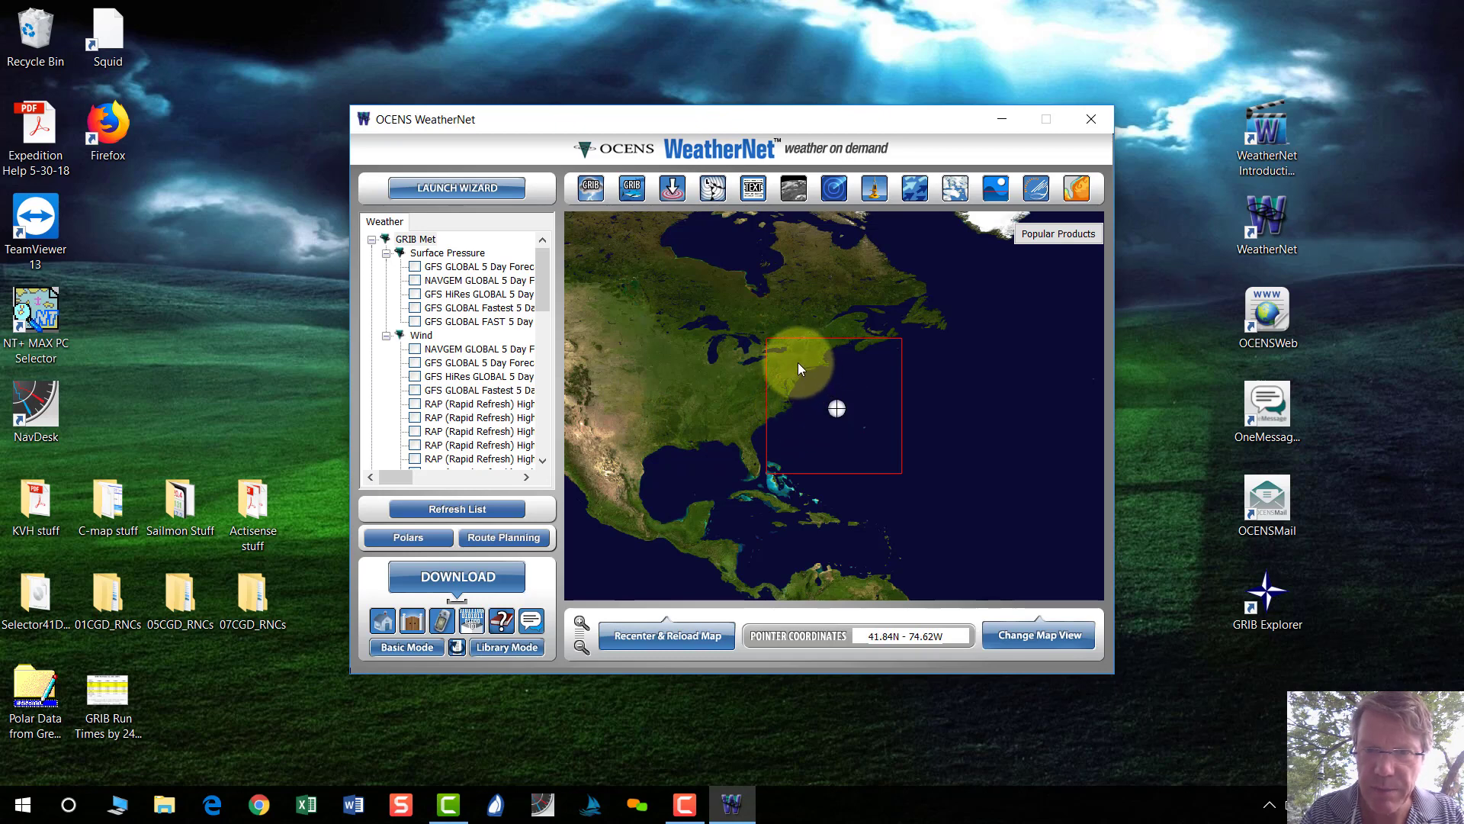
left_click_drag(797, 363, 871, 433)
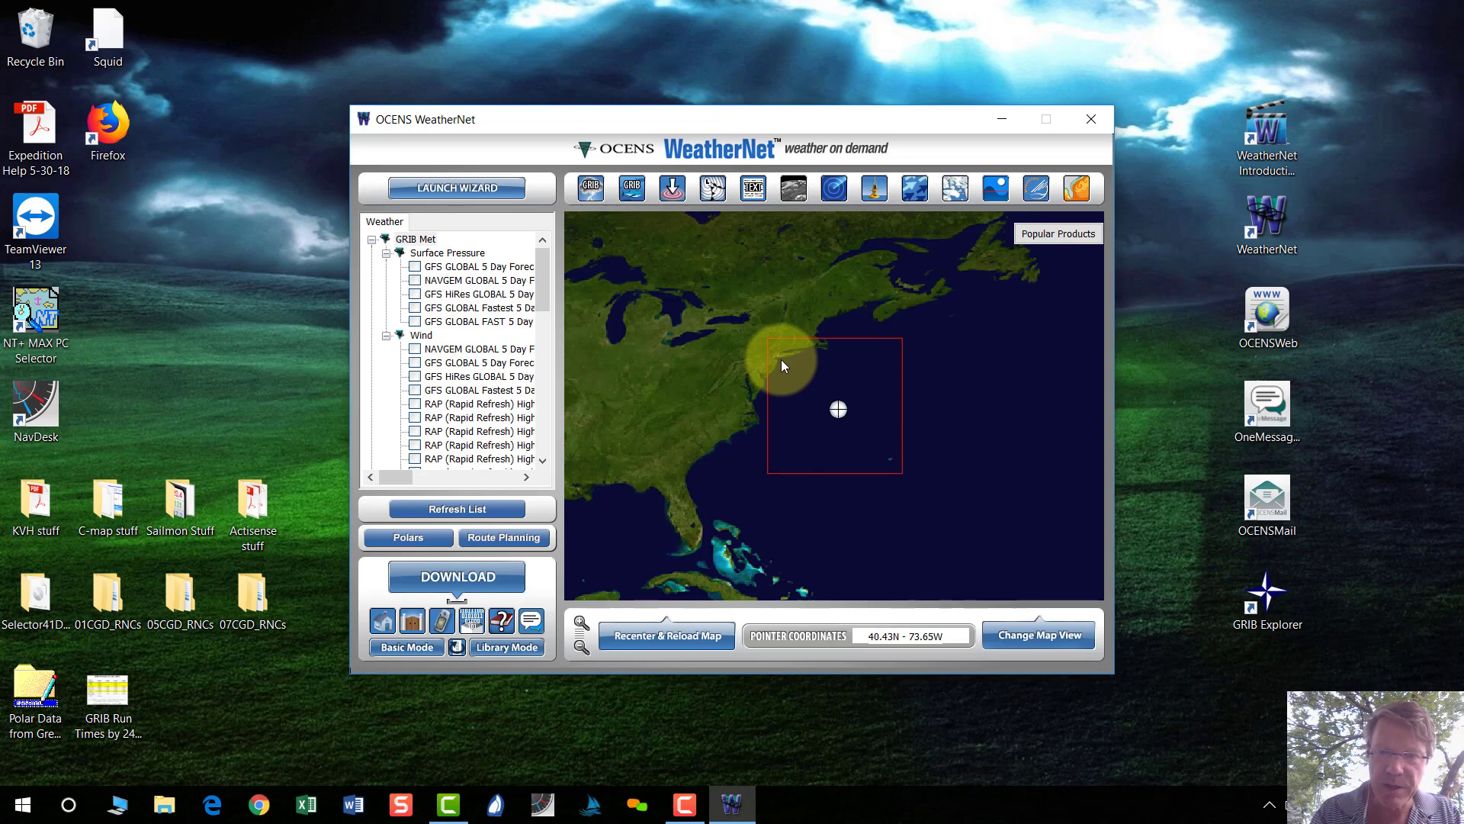
left_click(580, 623)
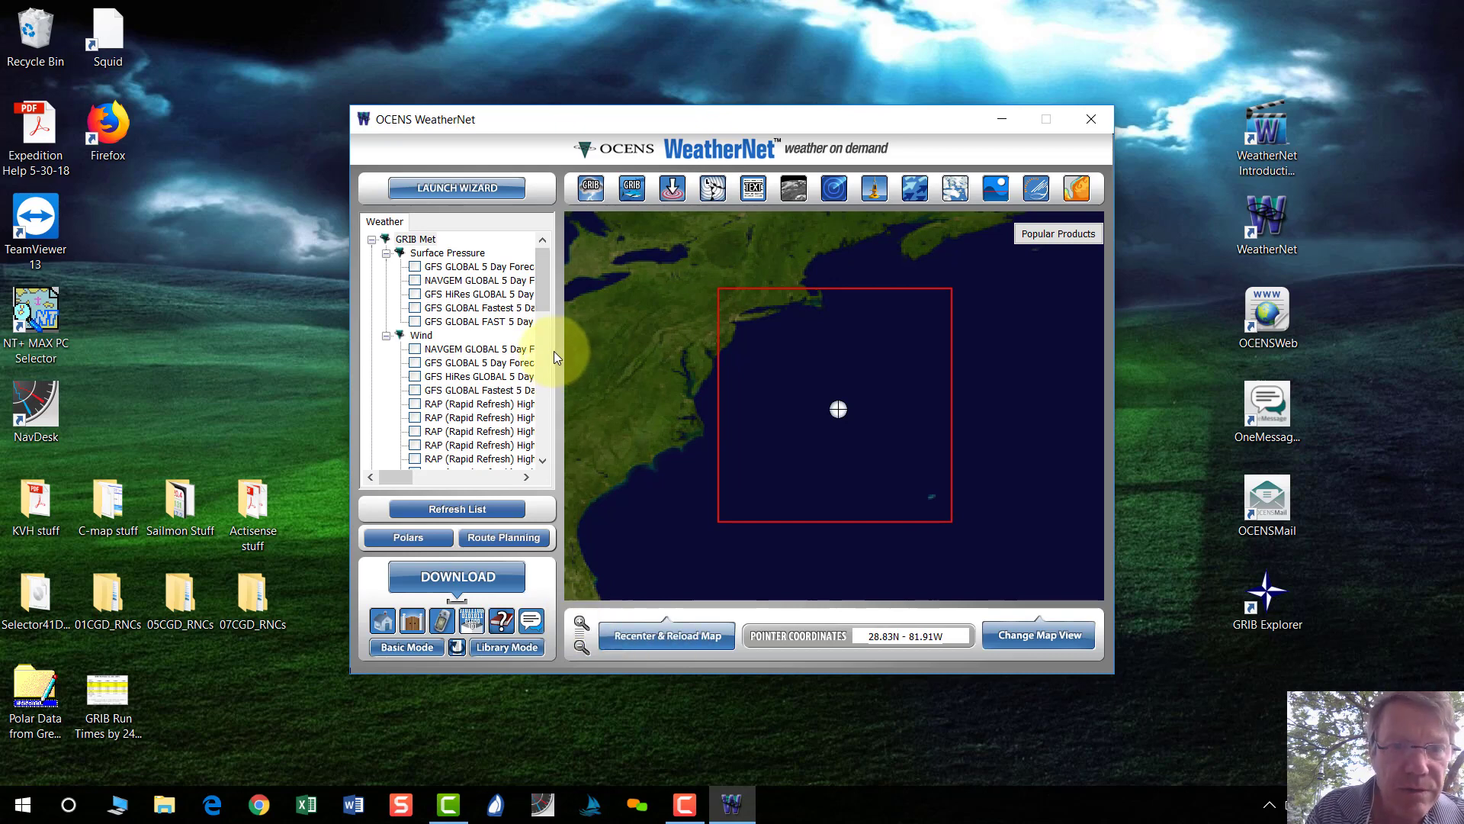
left_click(528, 477)
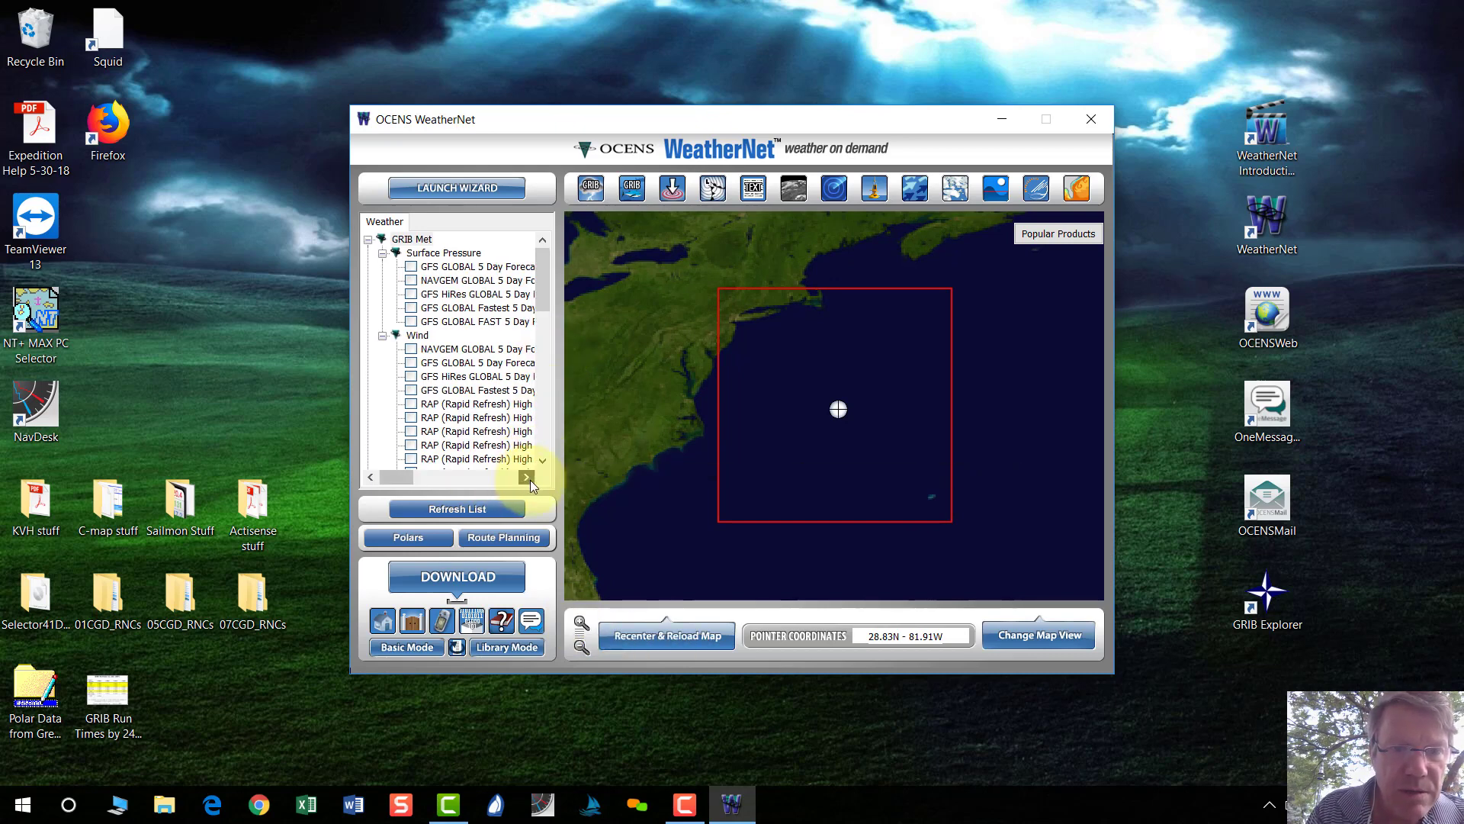
left_click_drag(529, 479, 362, 439)
left_click(496, 476)
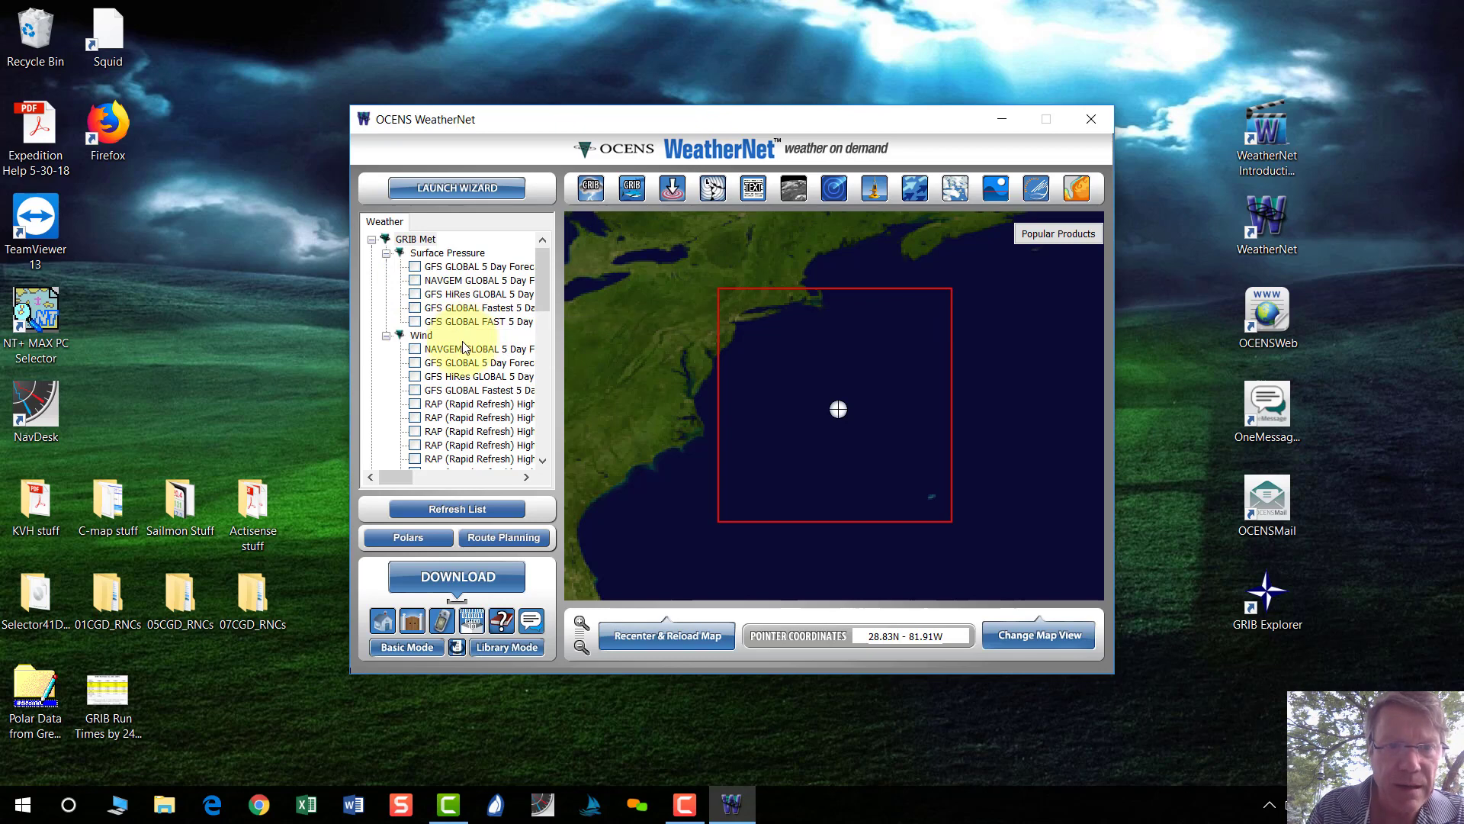
Tick GFS GLOBAL 5 Day Forecast of Surface Pressure, download it, and confirm creating the folder.
left_click(414, 267)
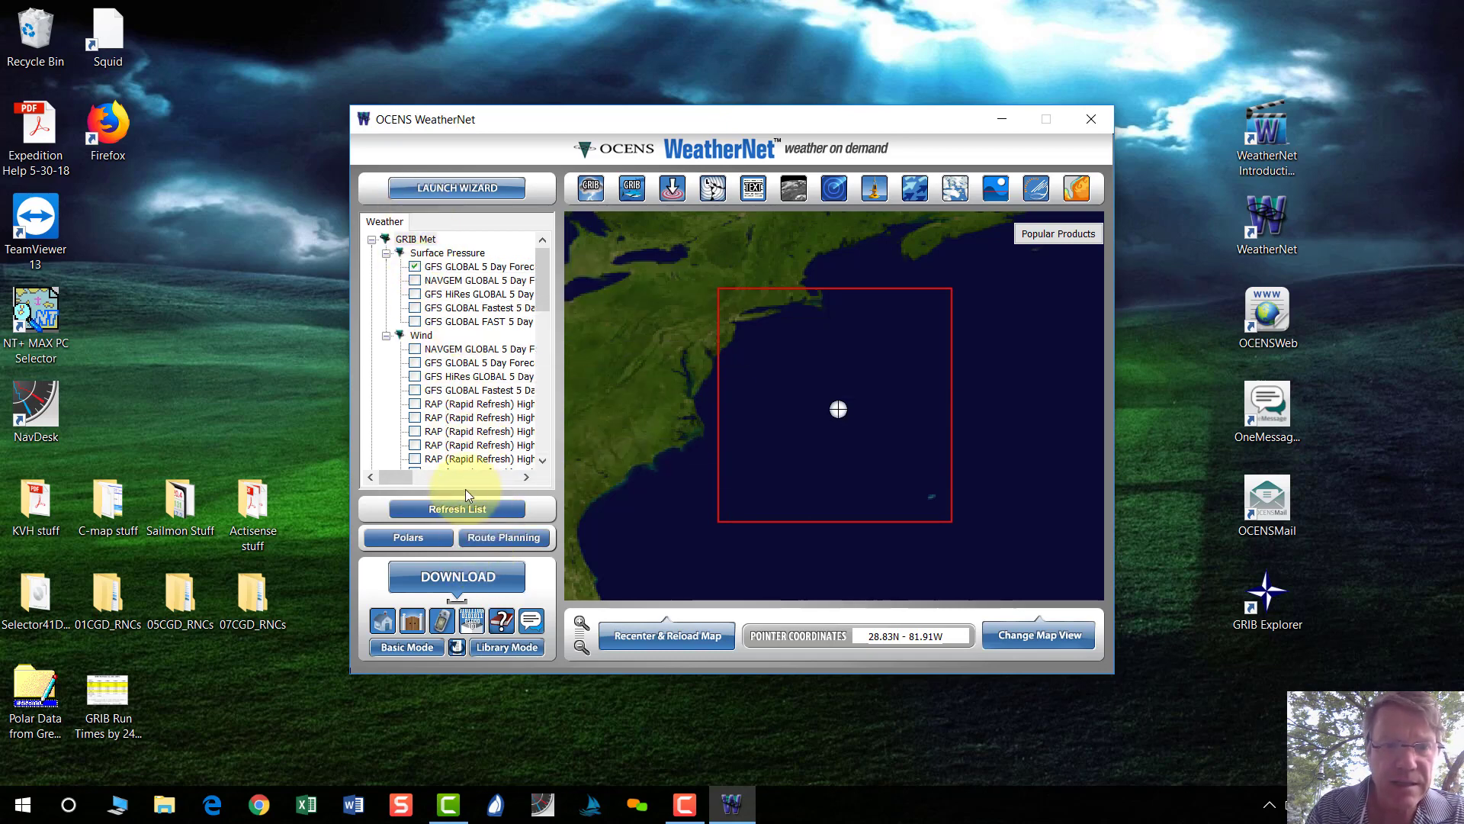
left_click(454, 577)
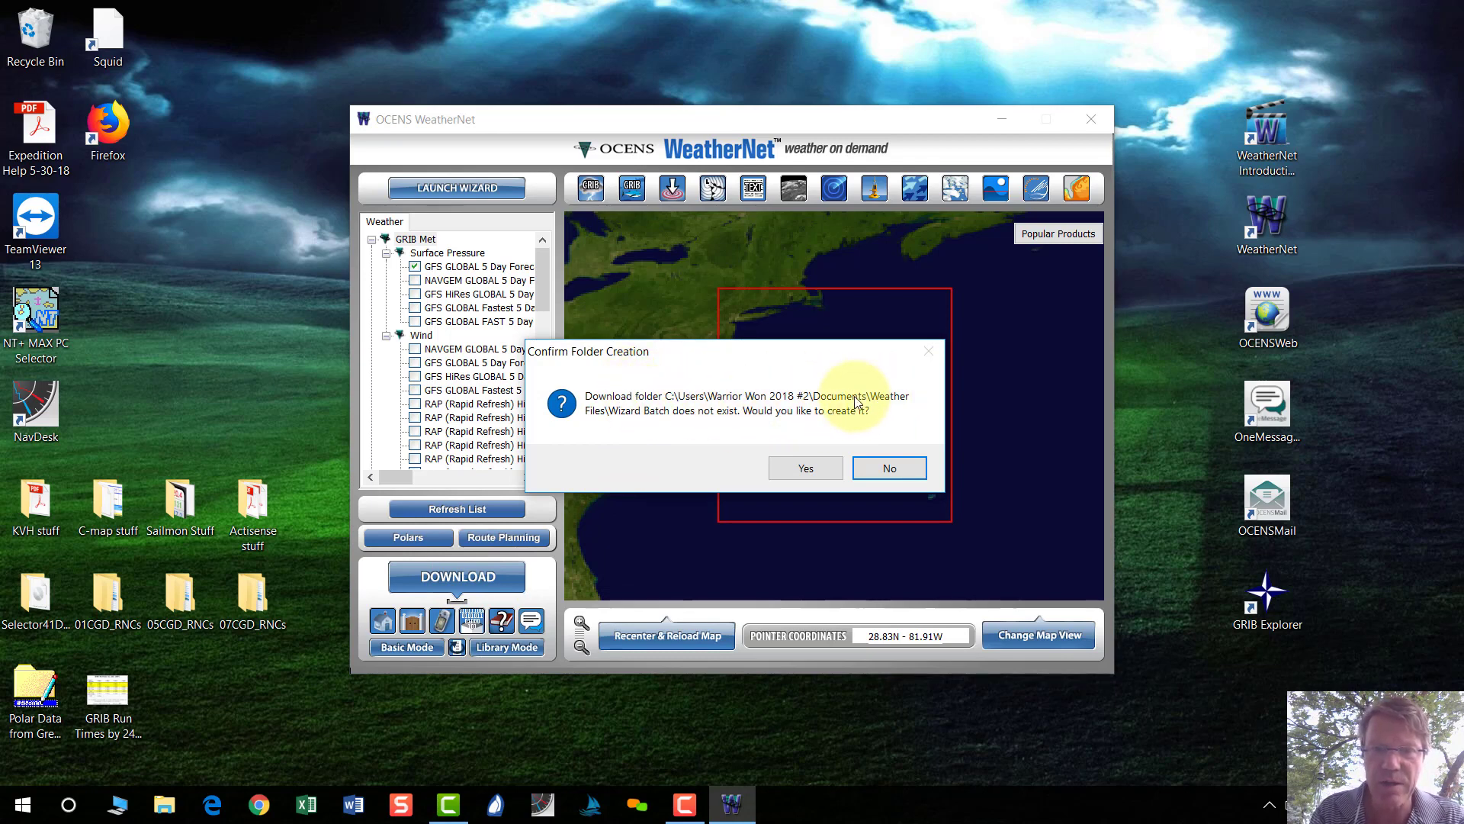
left_click(810, 469)
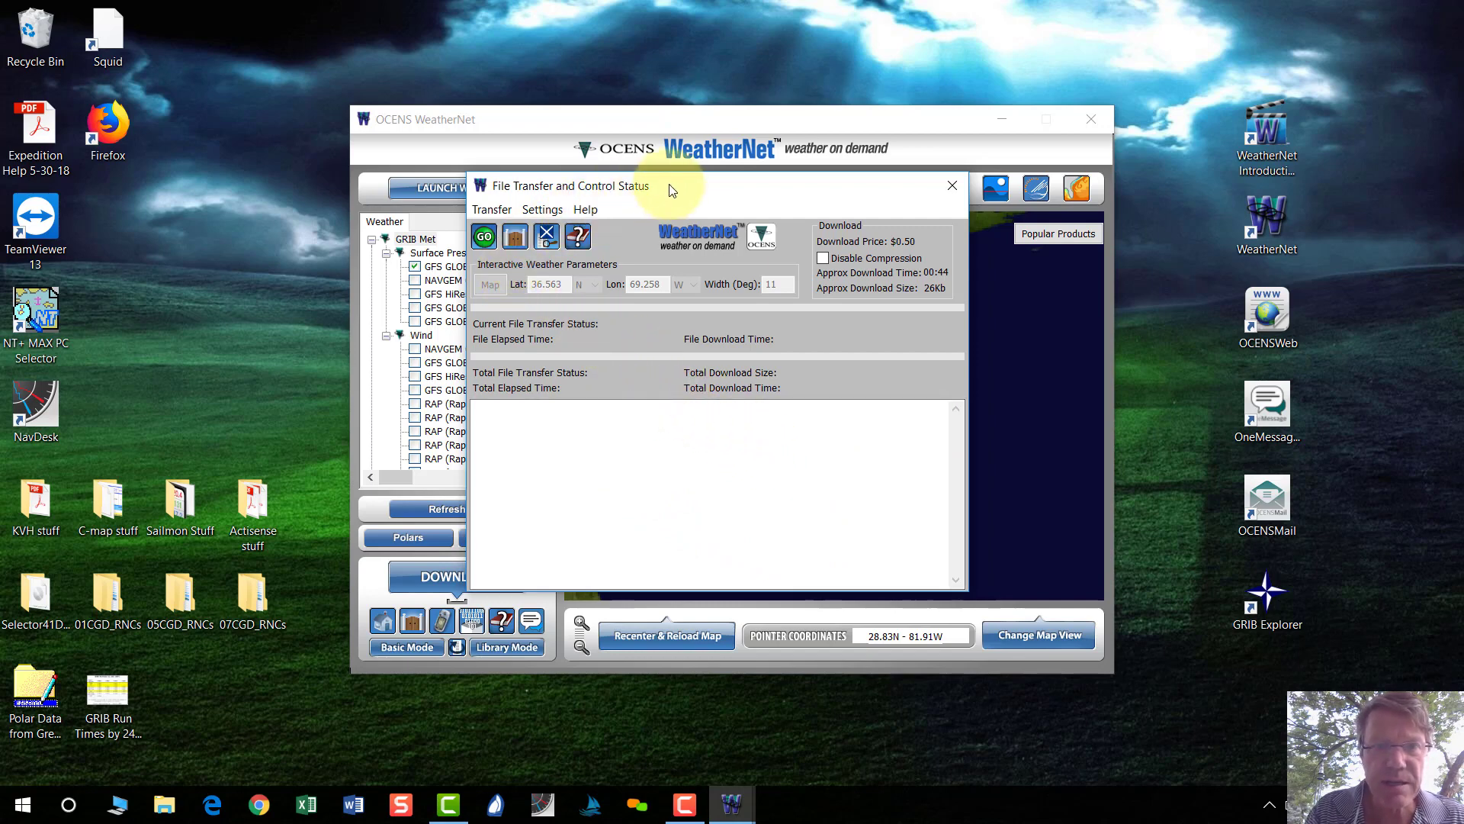
Run the transfer of gfs_surfpres_5.grb and close the transfer window when done.
left_click_drag(671, 176, 672, 50)
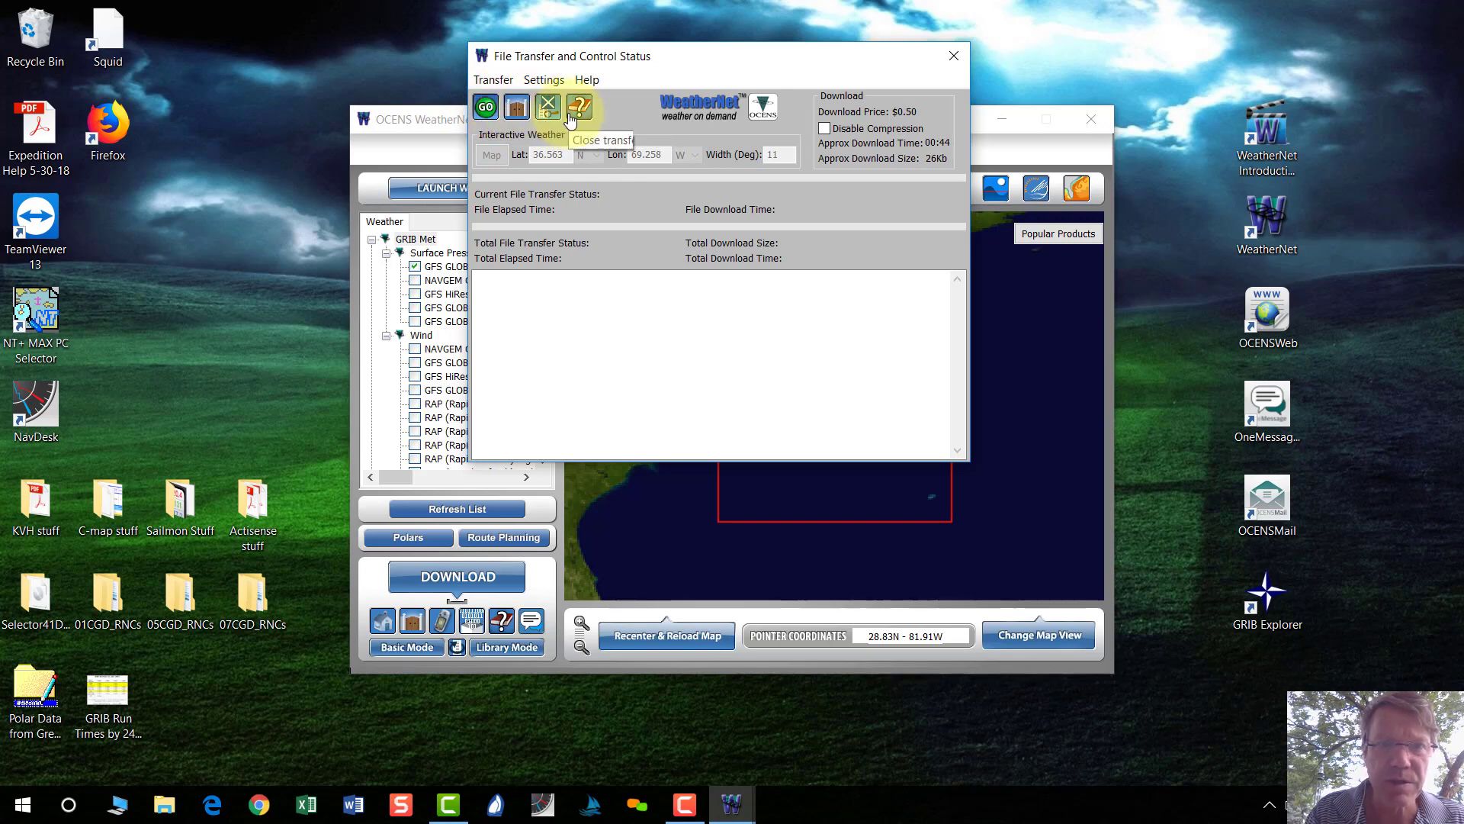
left_click(485, 108)
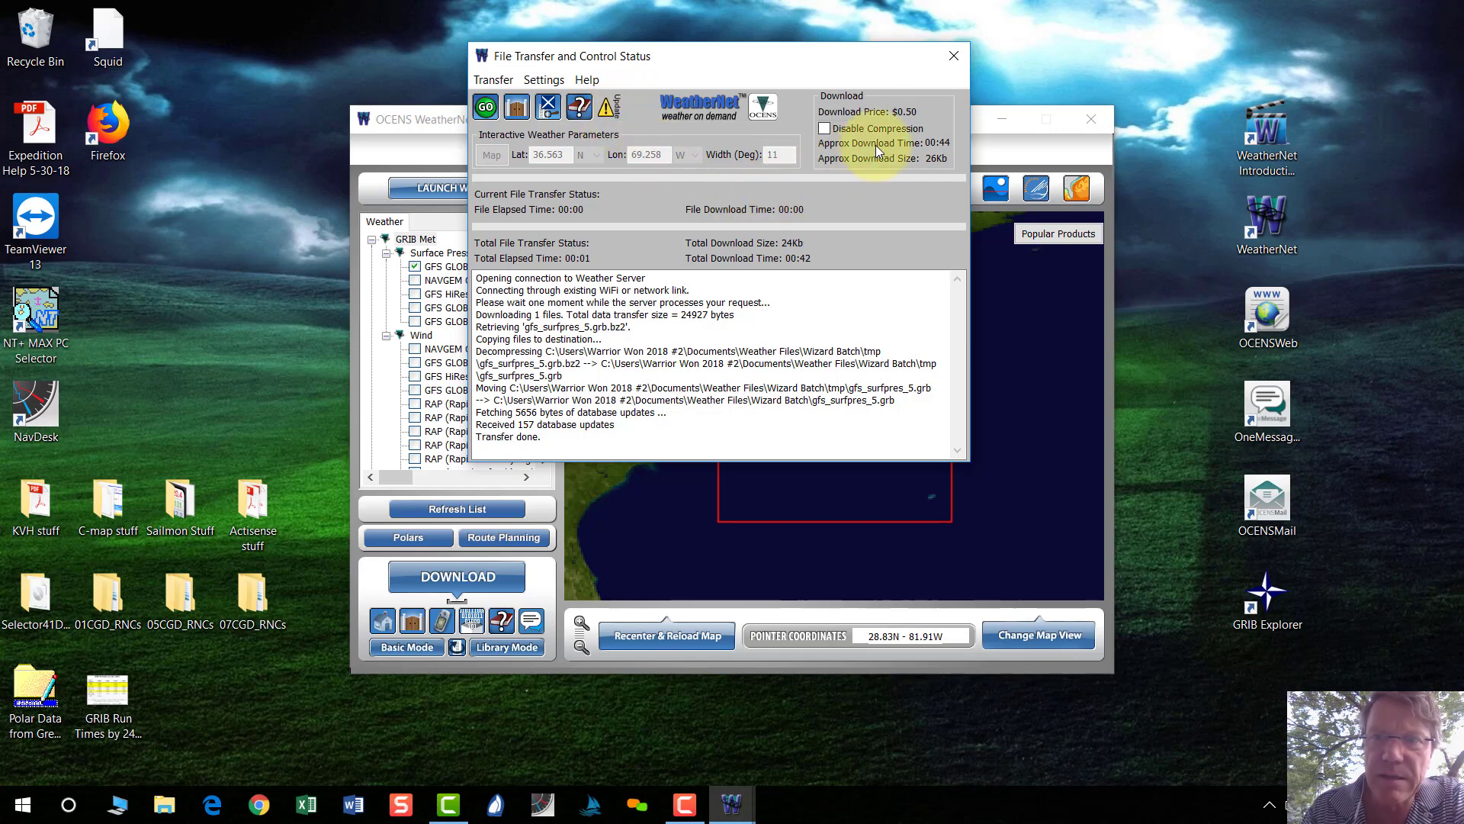
left_click(958, 55)
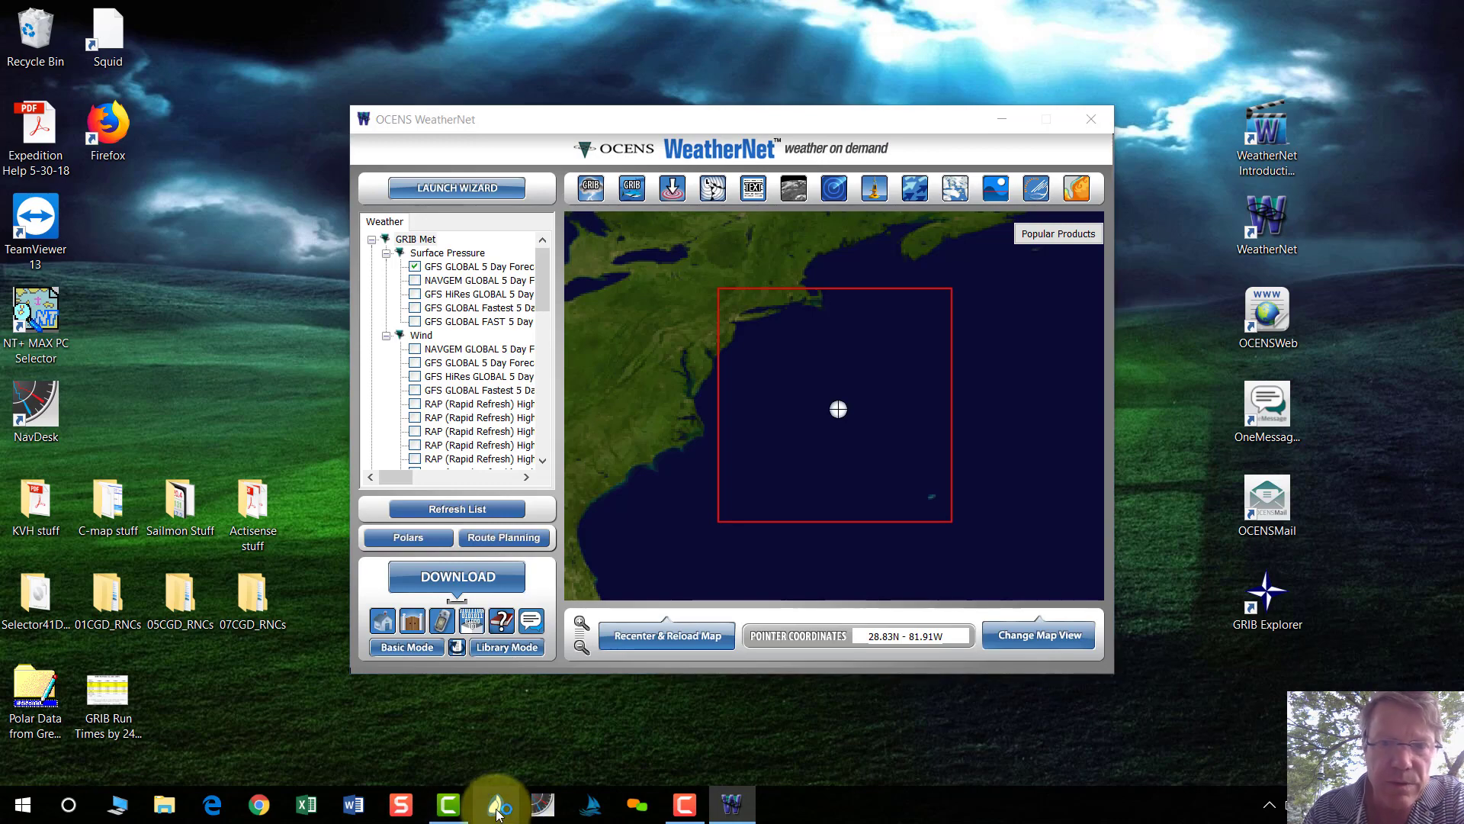
In Expedition's Weather settings, remove all previously loaded GRIB files from the list.
left_click(497, 812)
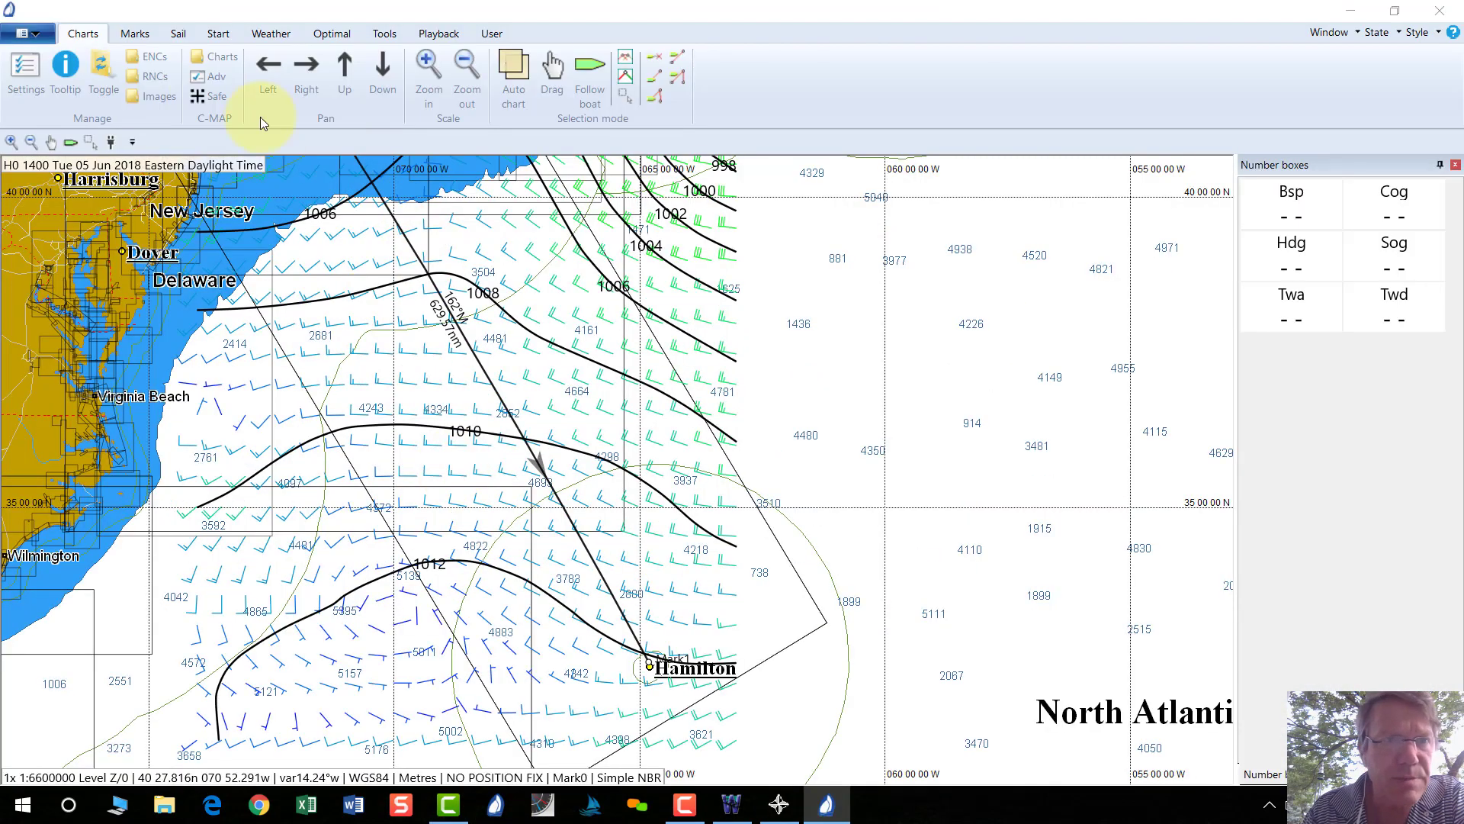
left_click(283, 36)
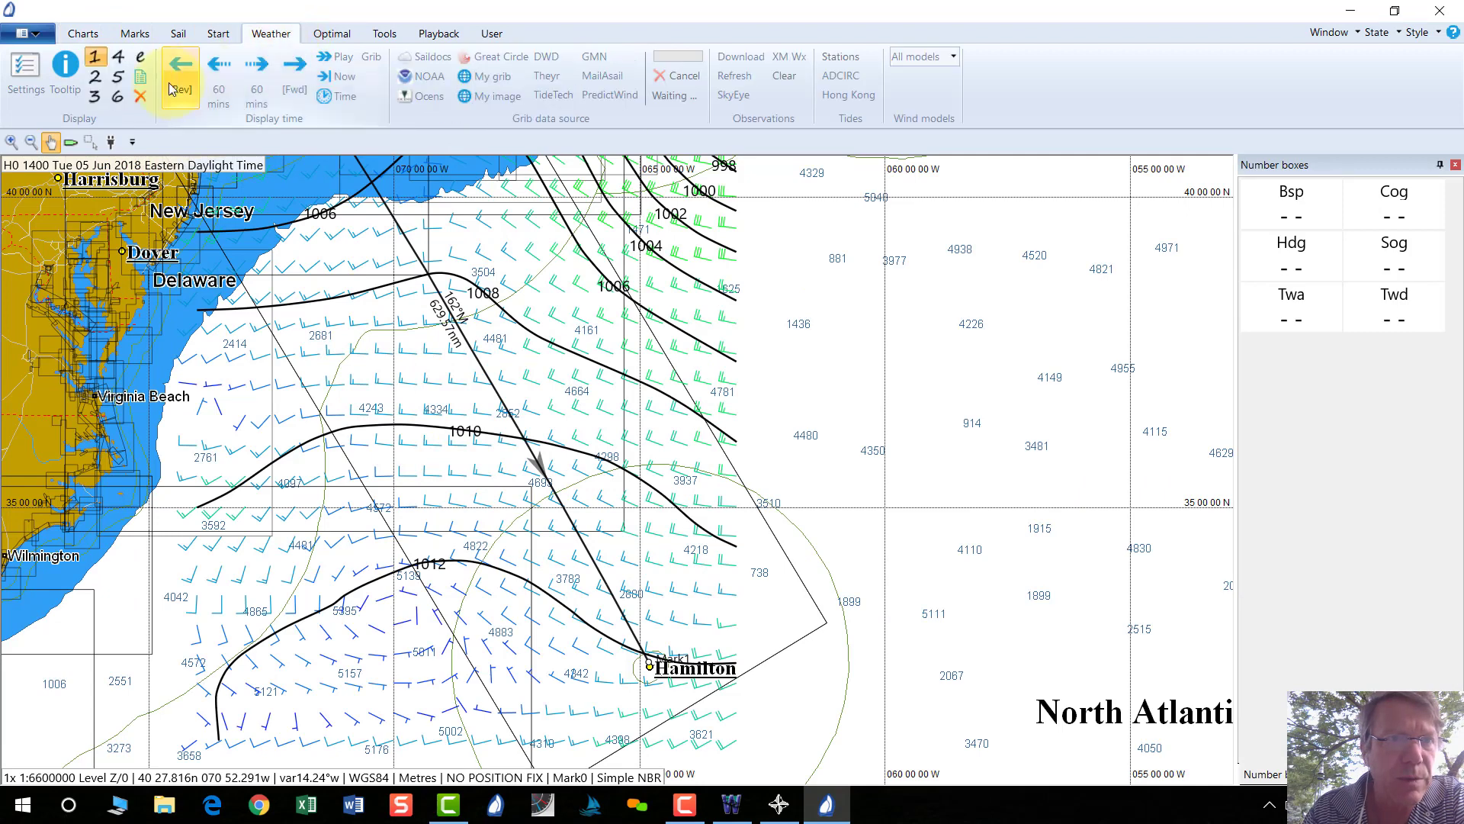
left_click(36, 74)
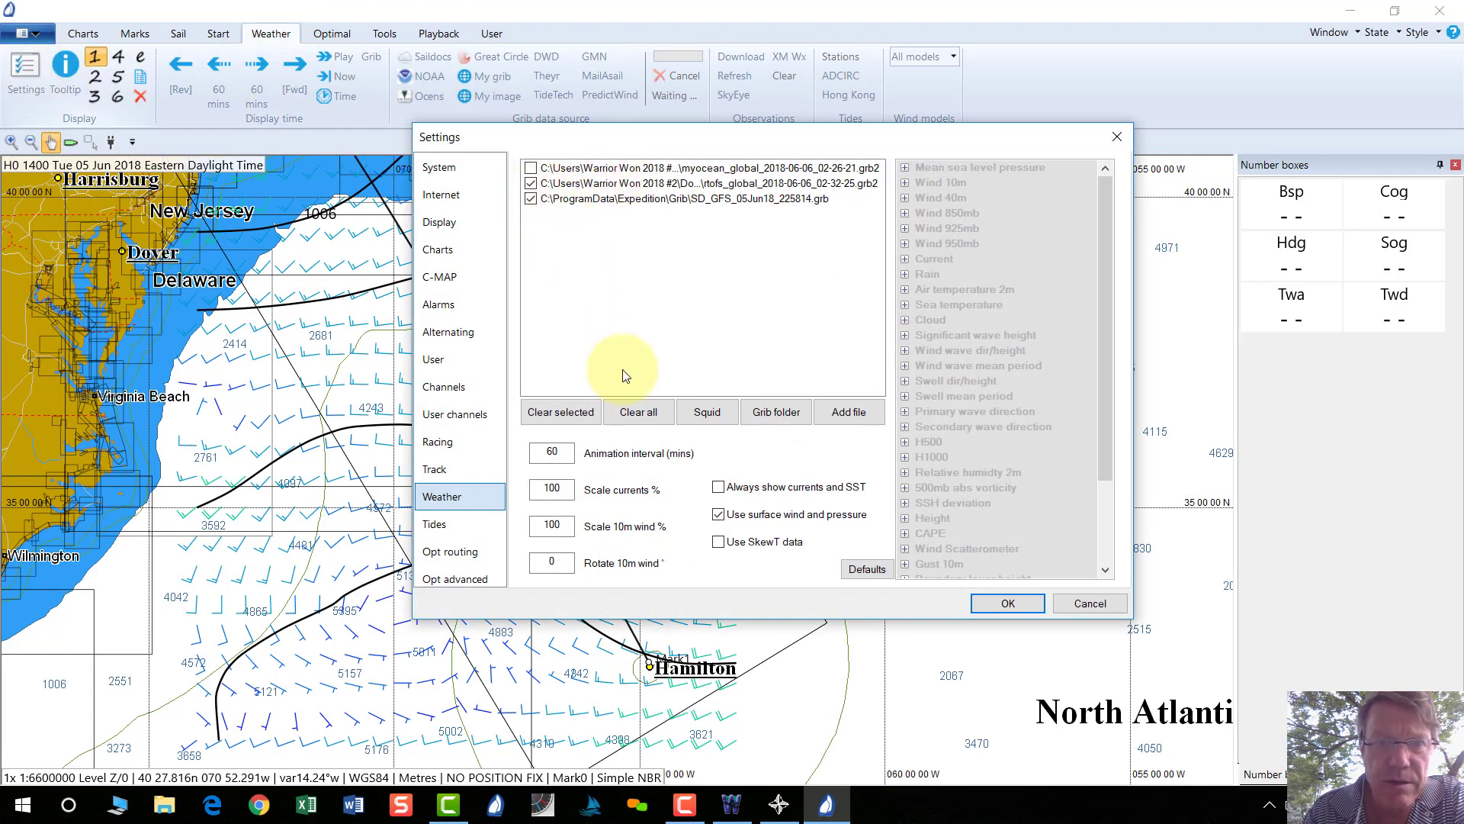
left_click(649, 412)
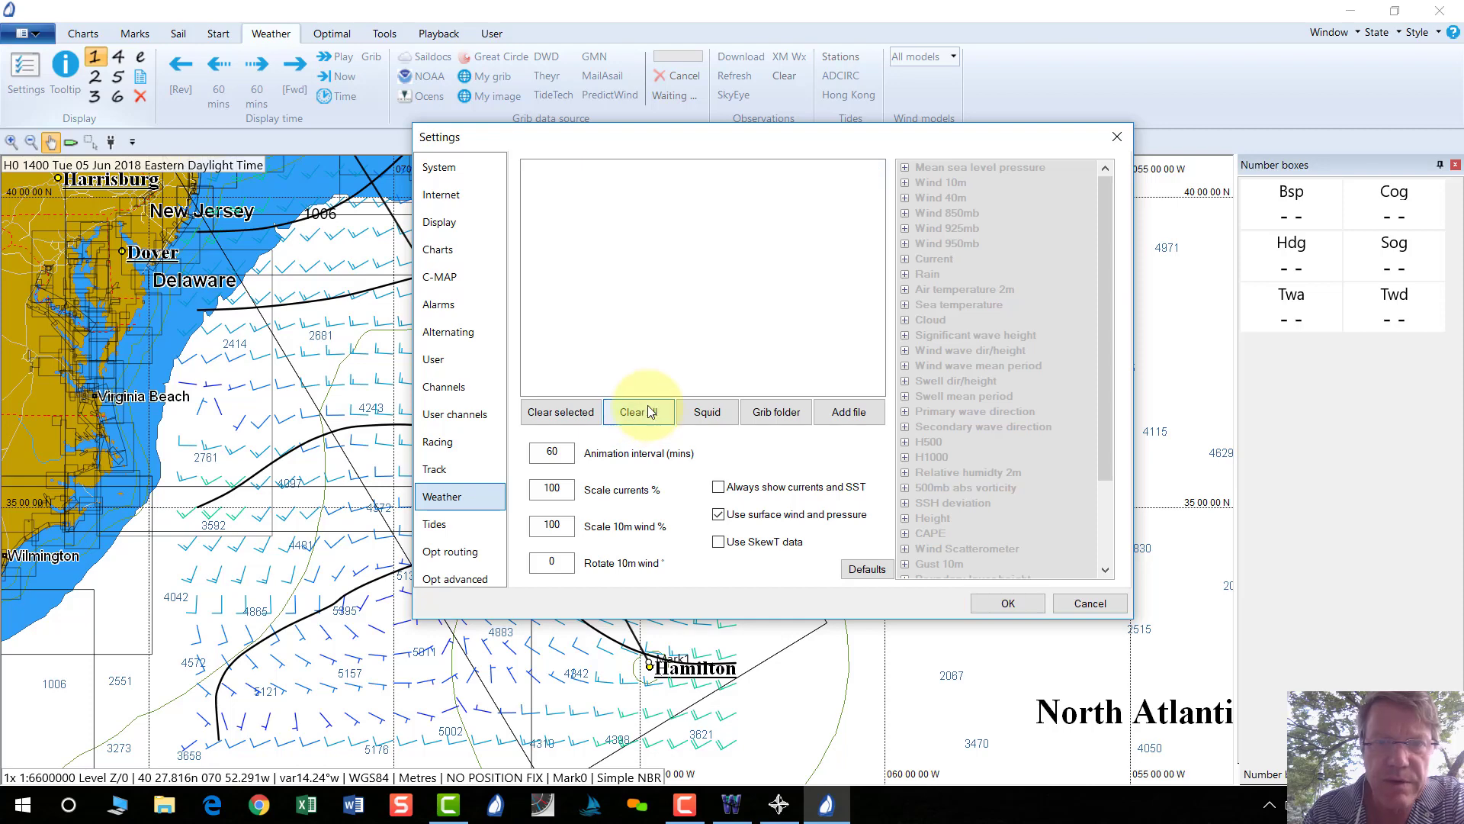
Add gfs_surfpres_5.grb from Weather Files > Wizard Batch to the GRIB list.
left_click(776, 414)
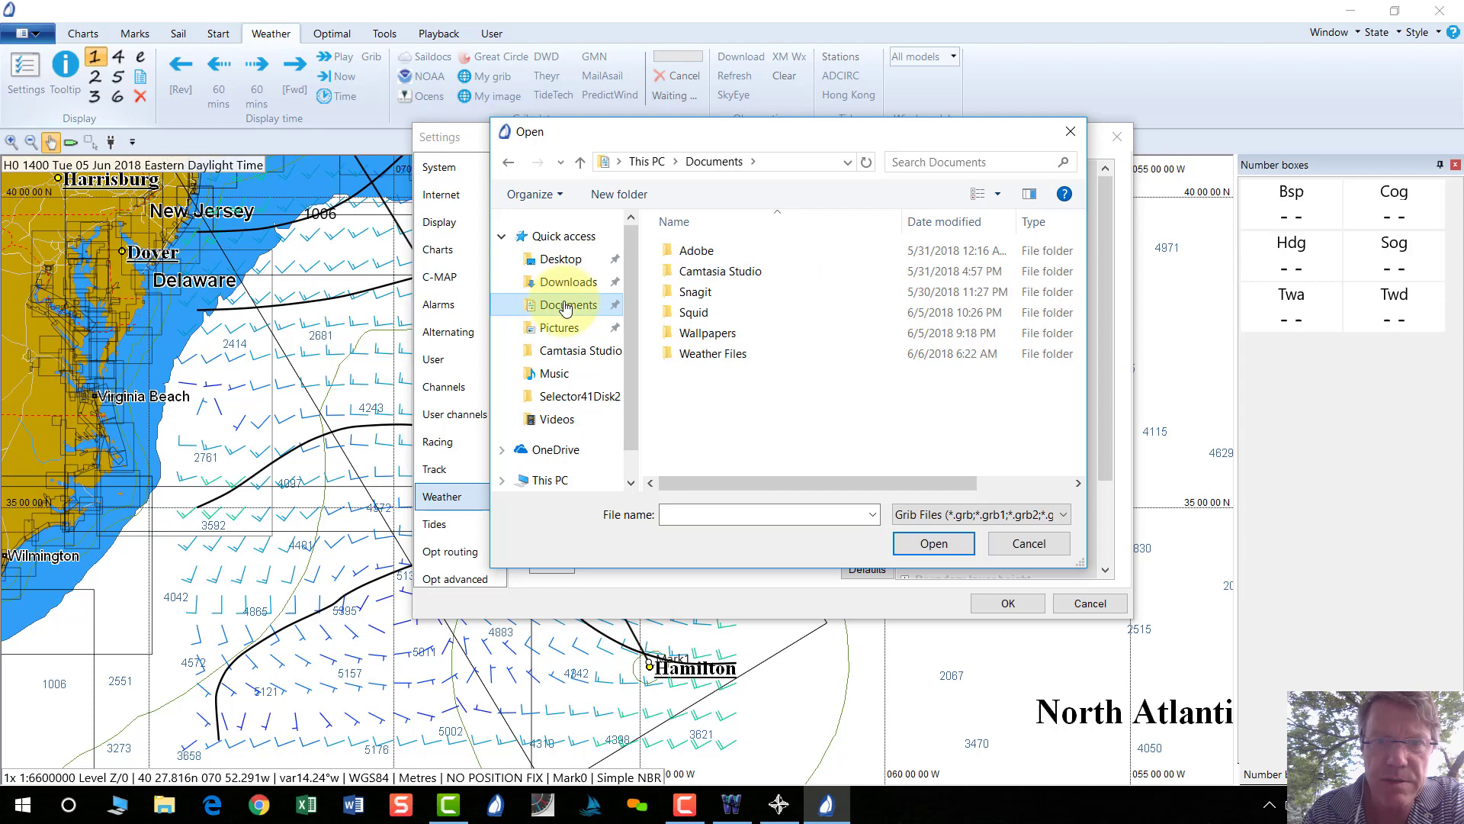
left_click(706, 357)
double_click(706, 355)
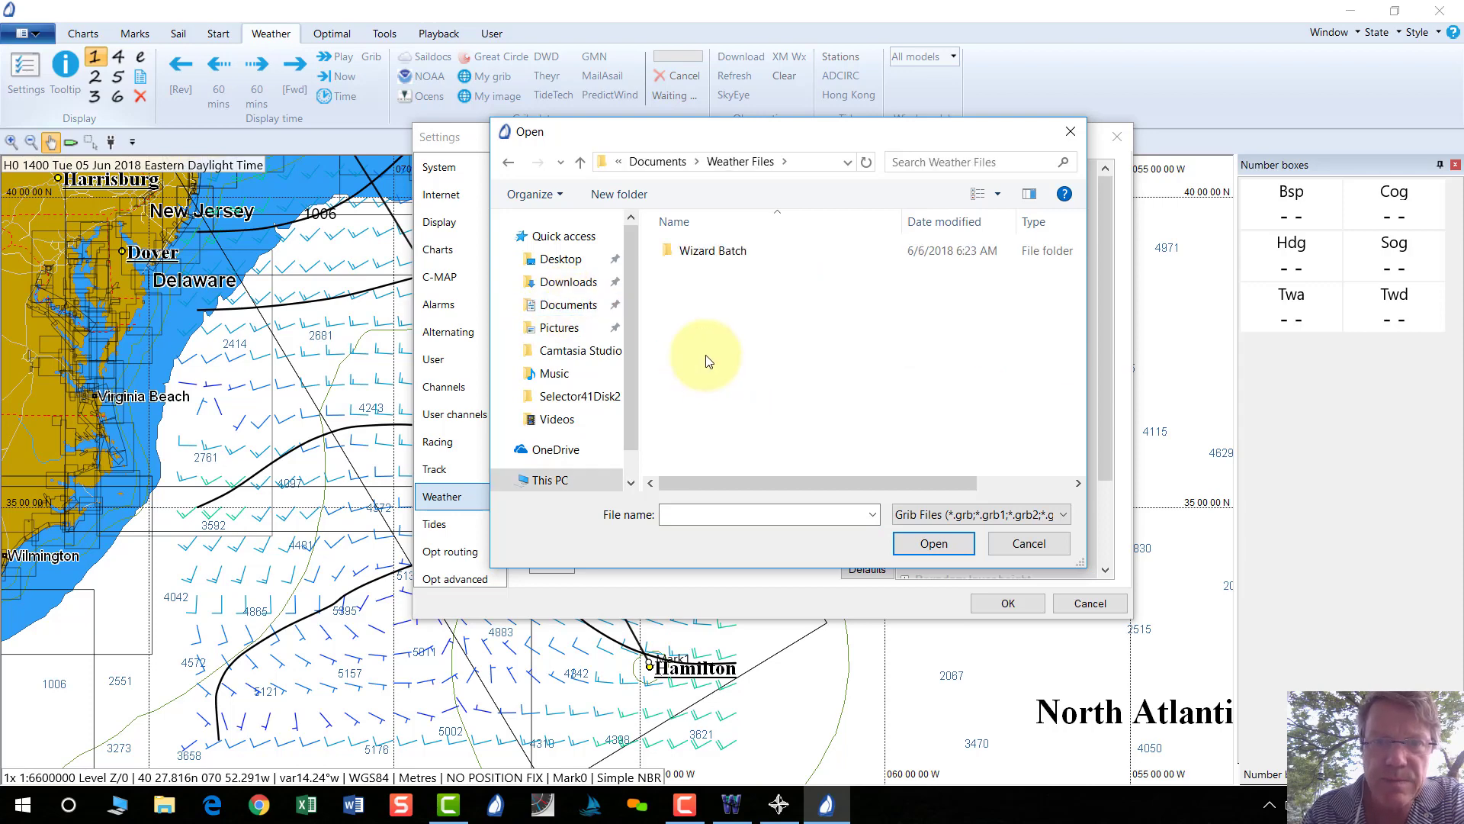
double_click(710, 251)
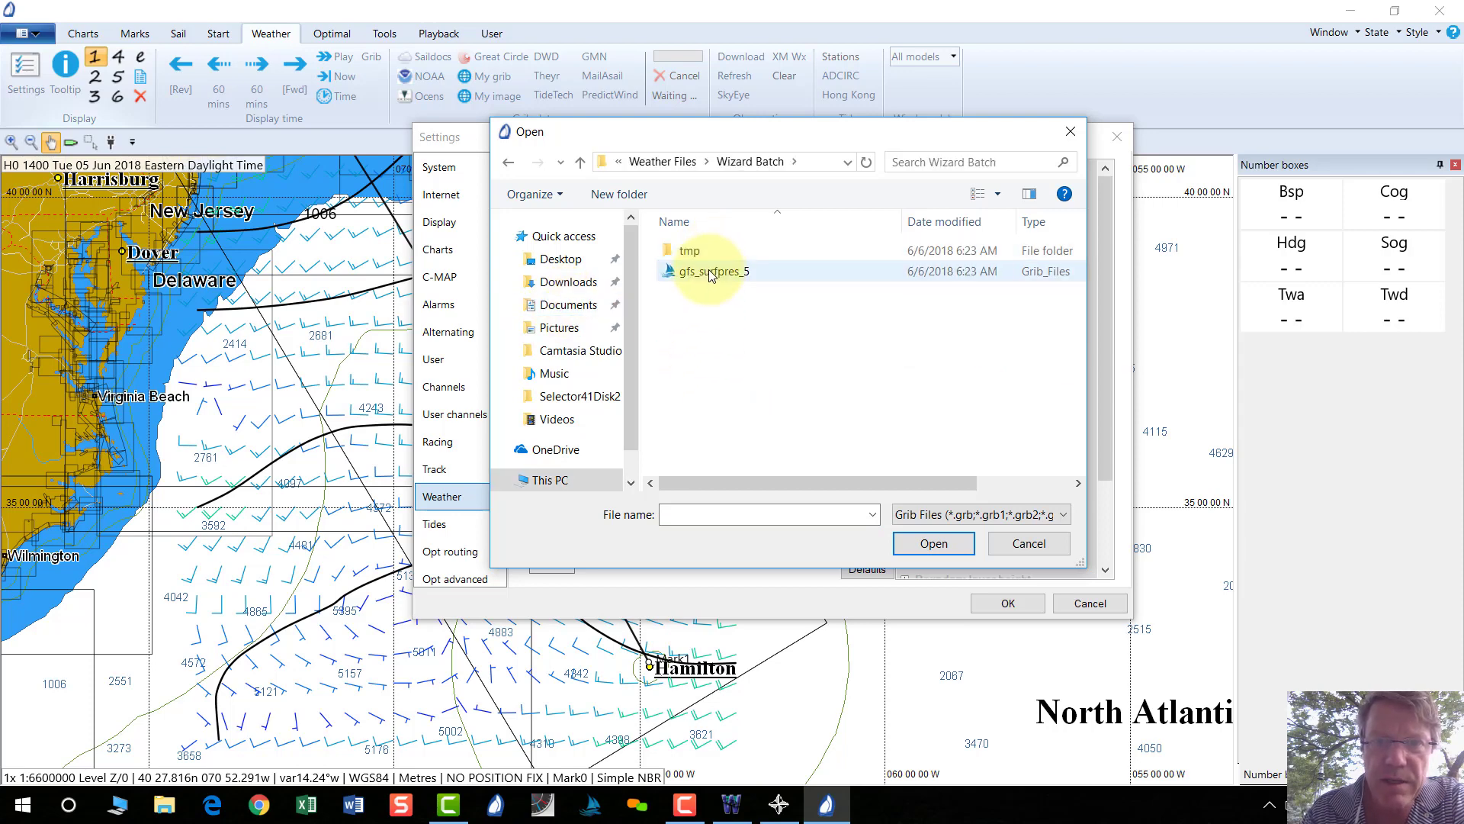
left_click(703, 273)
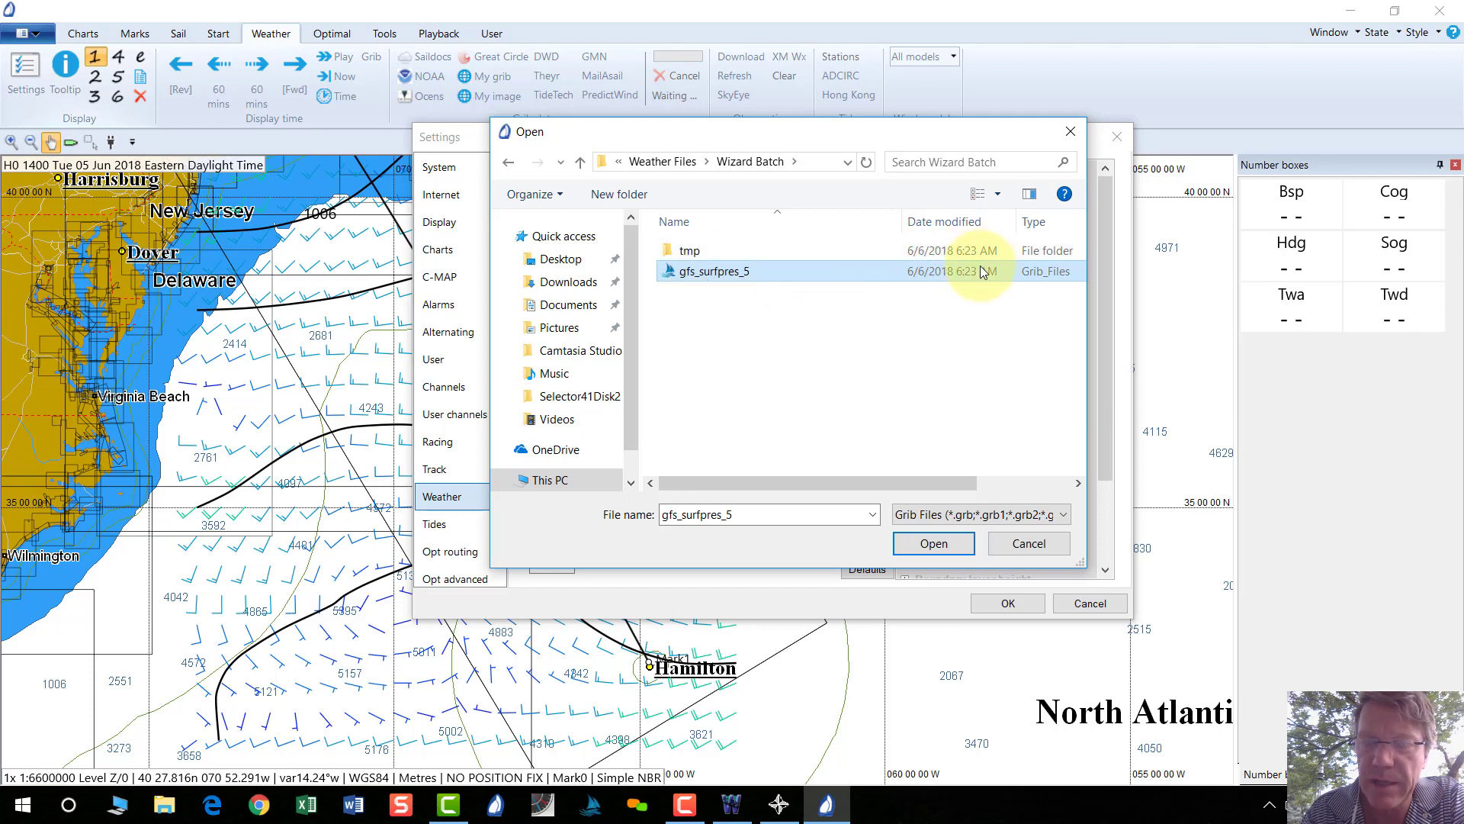
left_click(935, 544)
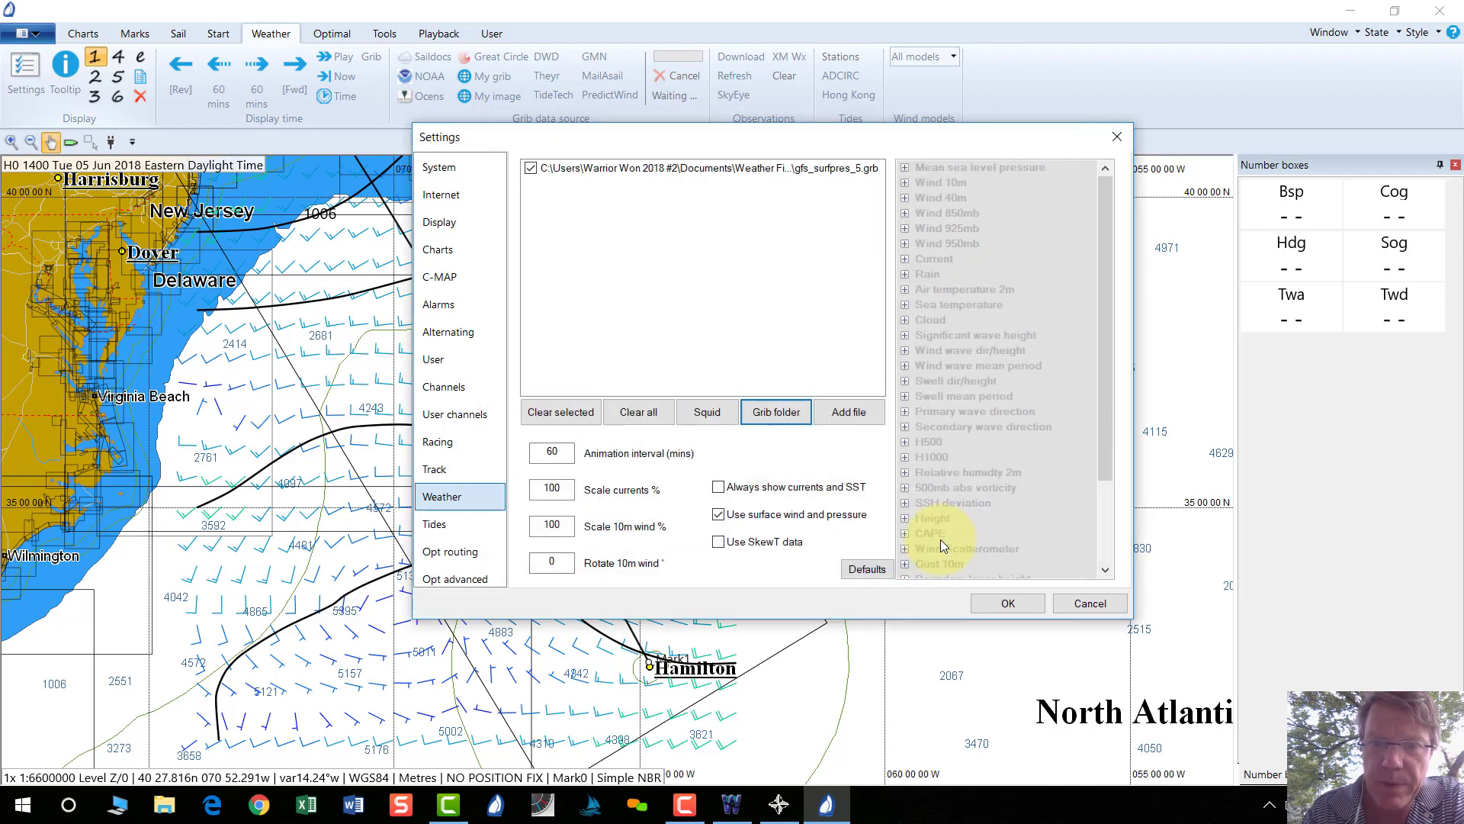
Apply the GRIB file, show 1008–1012 isobars at the current time, then return to WeatherNet.
left_click(1008, 604)
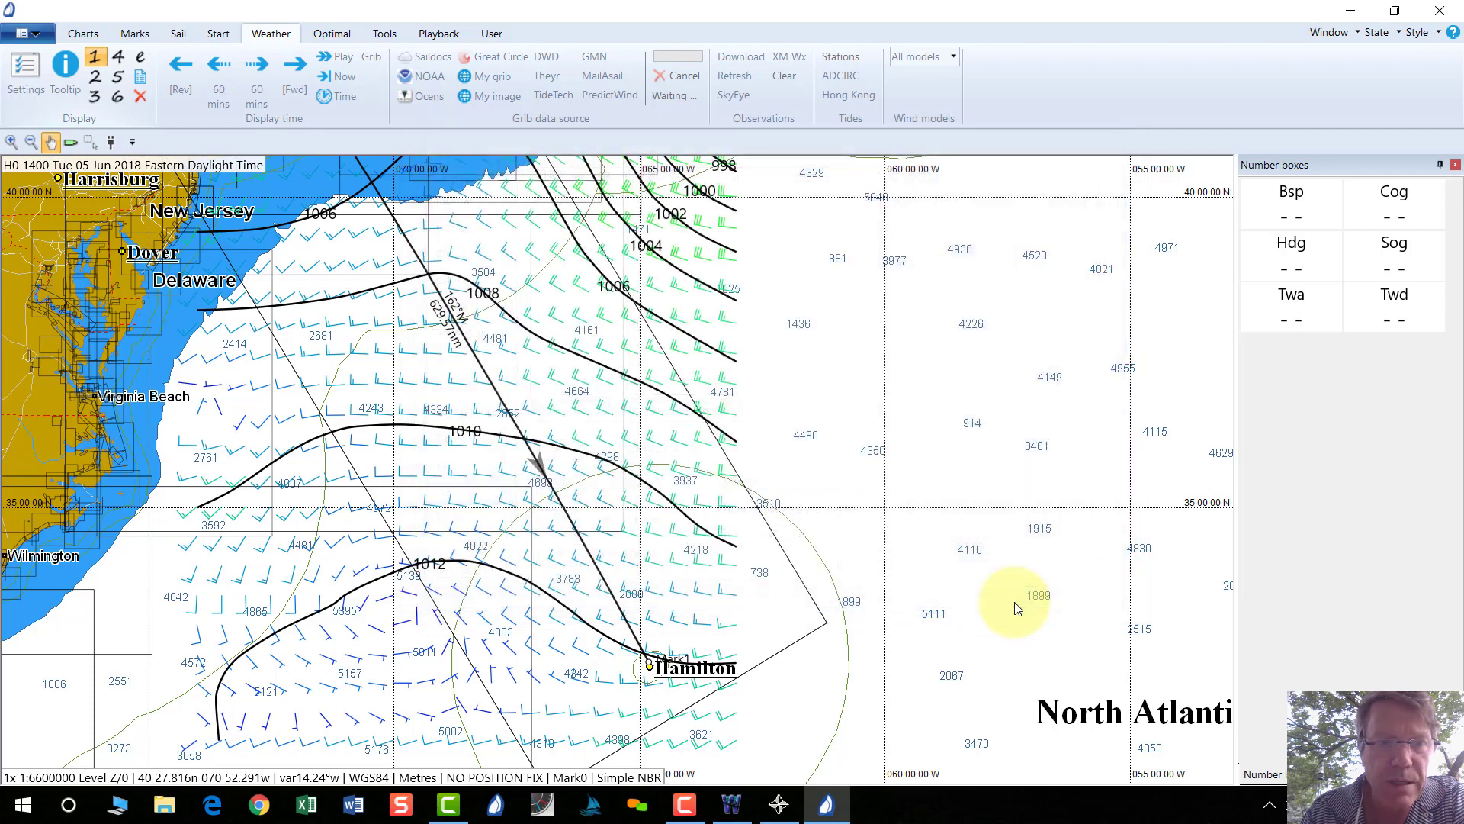
left_click(342, 77)
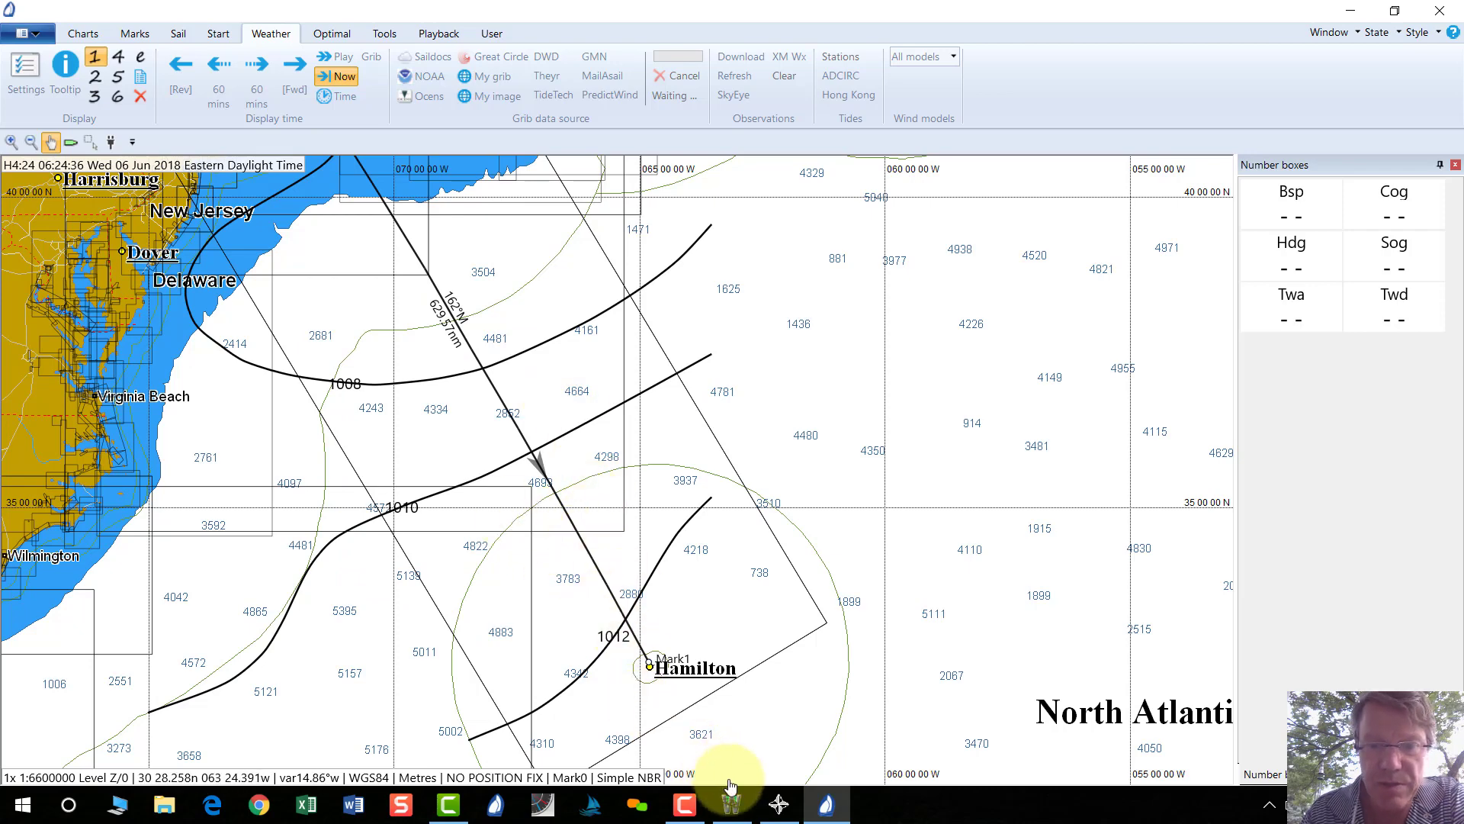
mouse_move(729, 806)
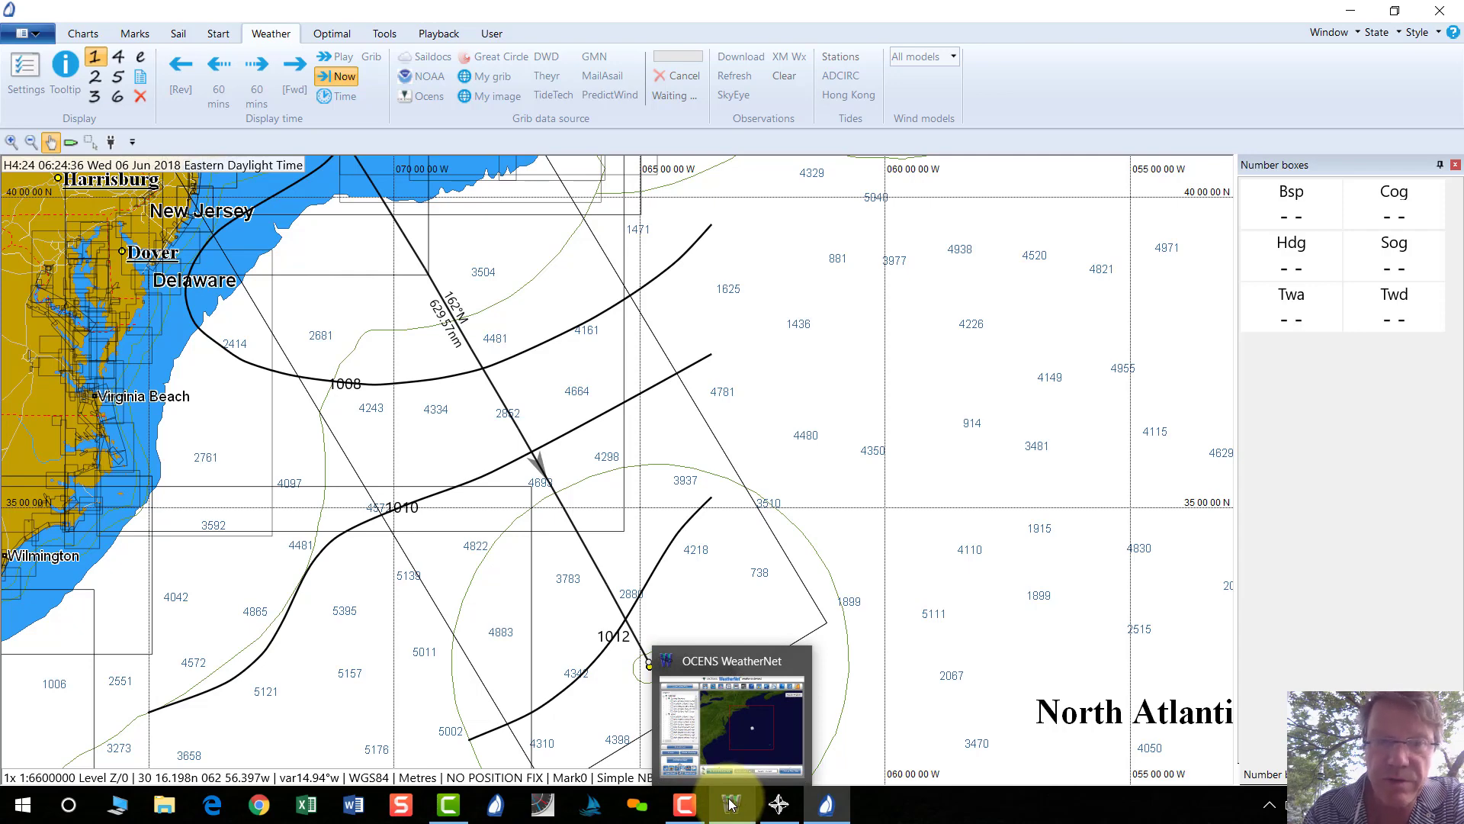
scroll(730, 805, "down", 1)
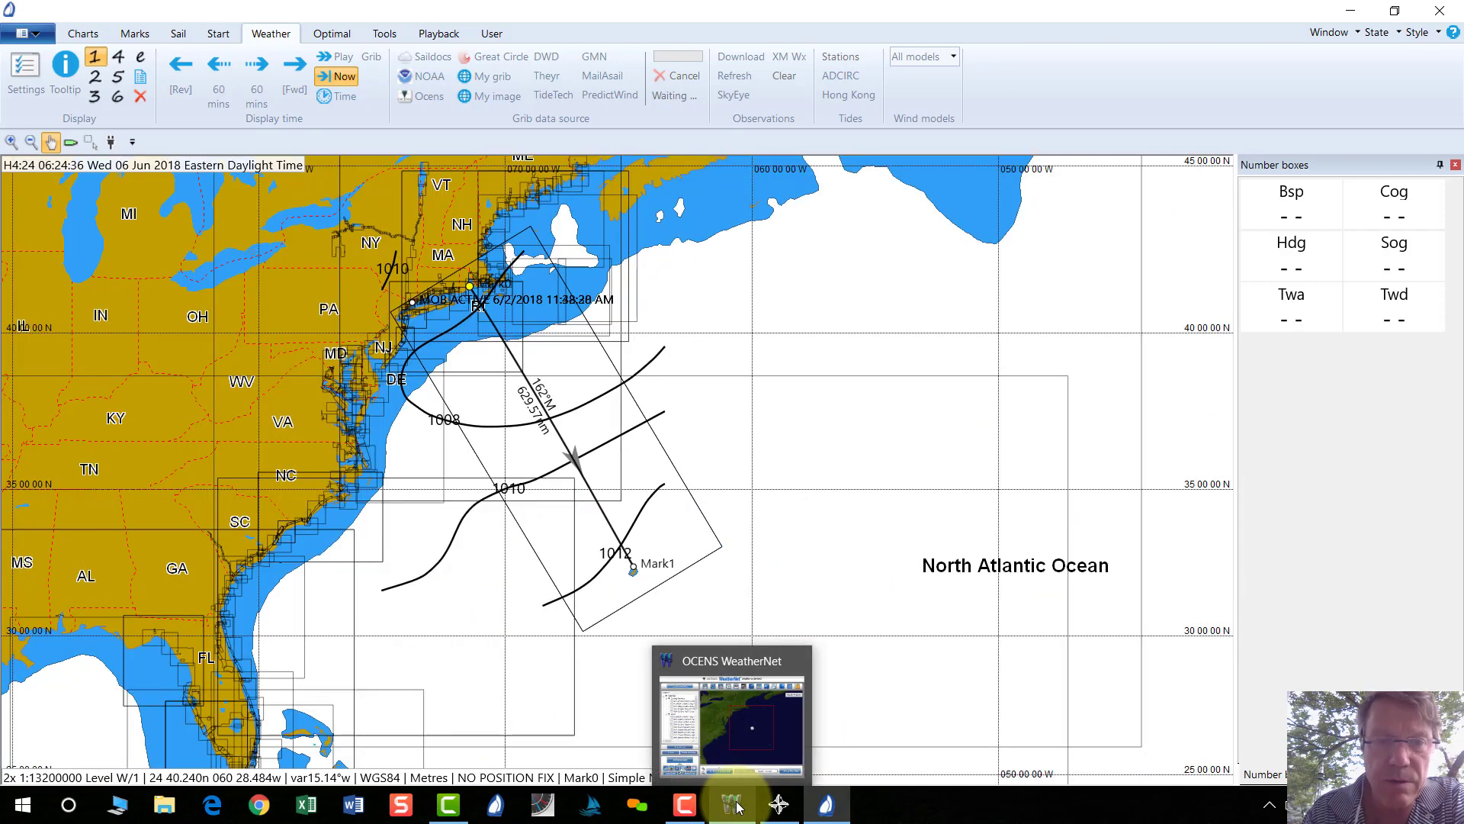
left_click(738, 807)
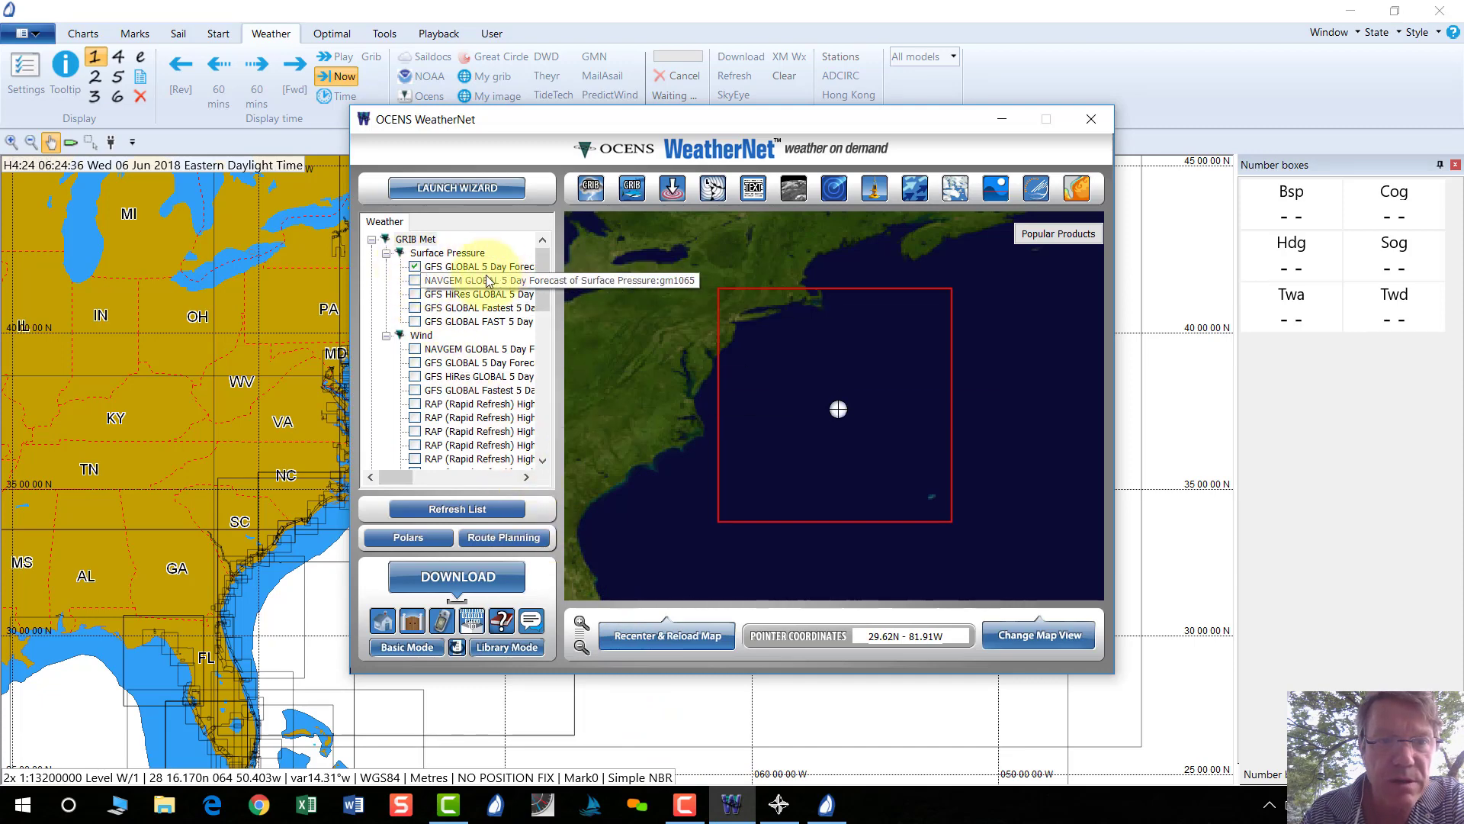
Tick GFS HiRes GLOBAL surface pressure and 5 Day wind forecasts, then start the $1.00, 52Kb download.
left_click(387, 253)
left_click(387, 267)
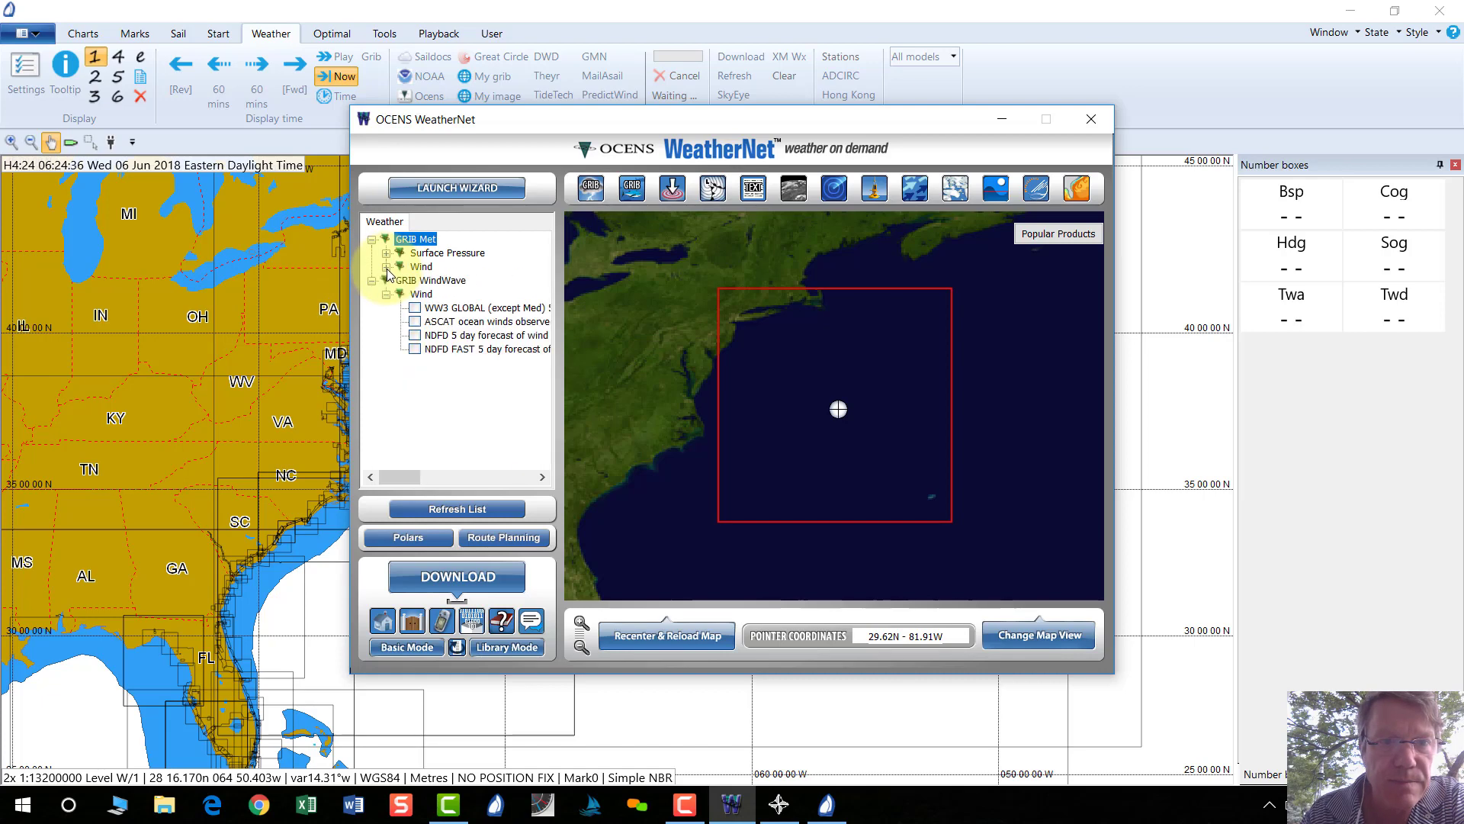
left_click(386, 254)
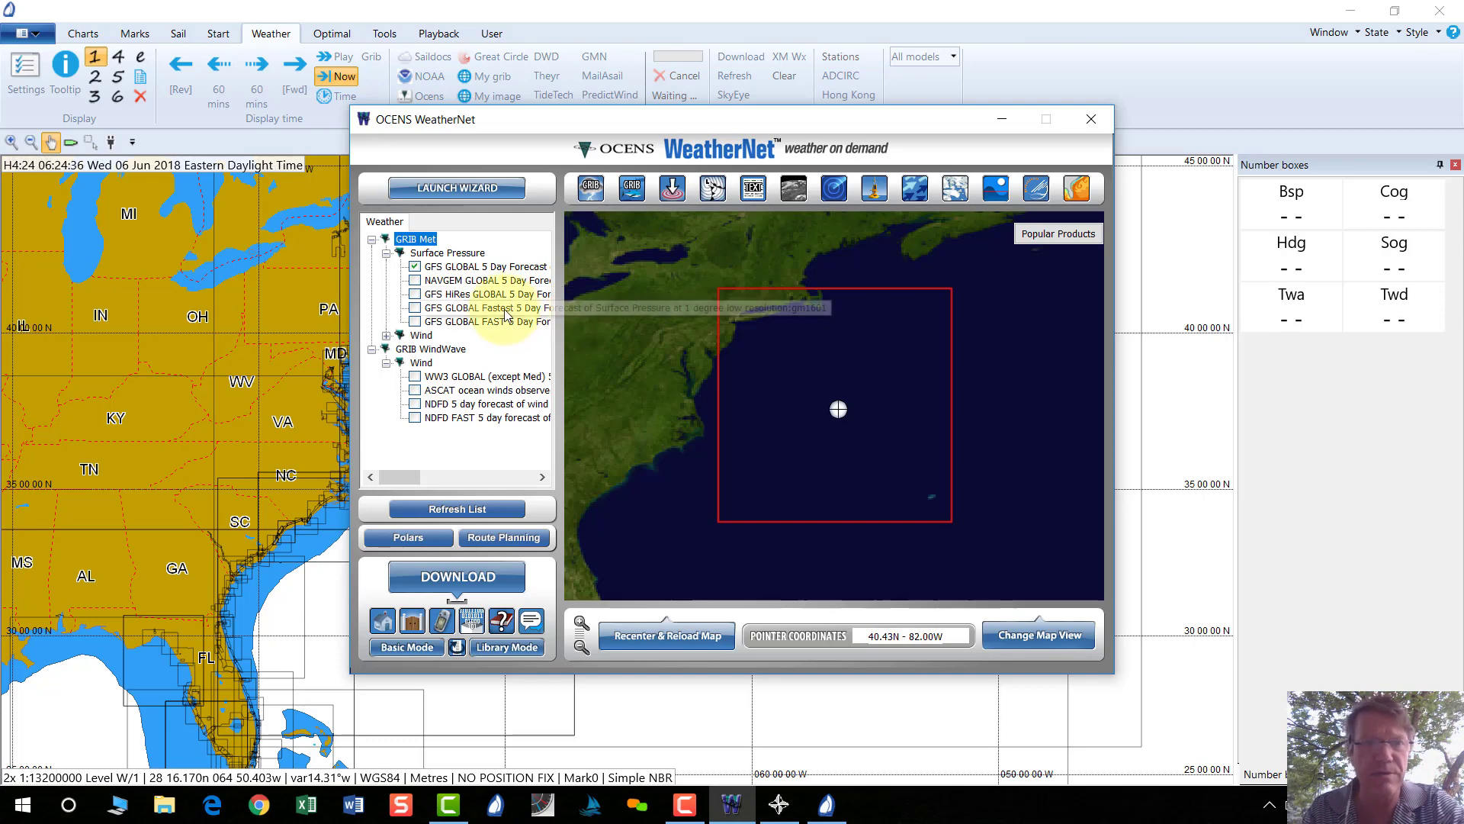
left_click(415, 295)
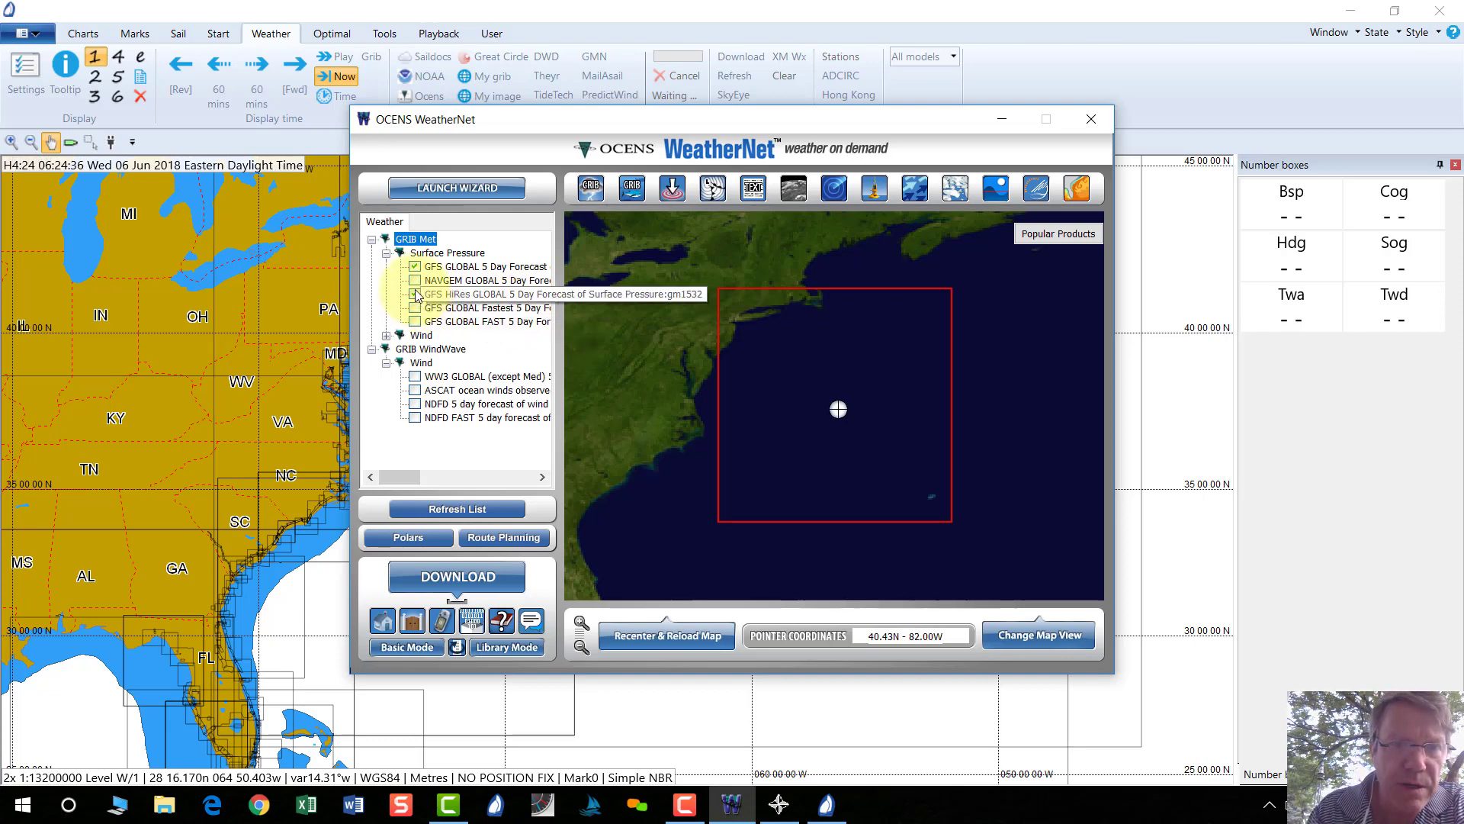
left_click(386, 336)
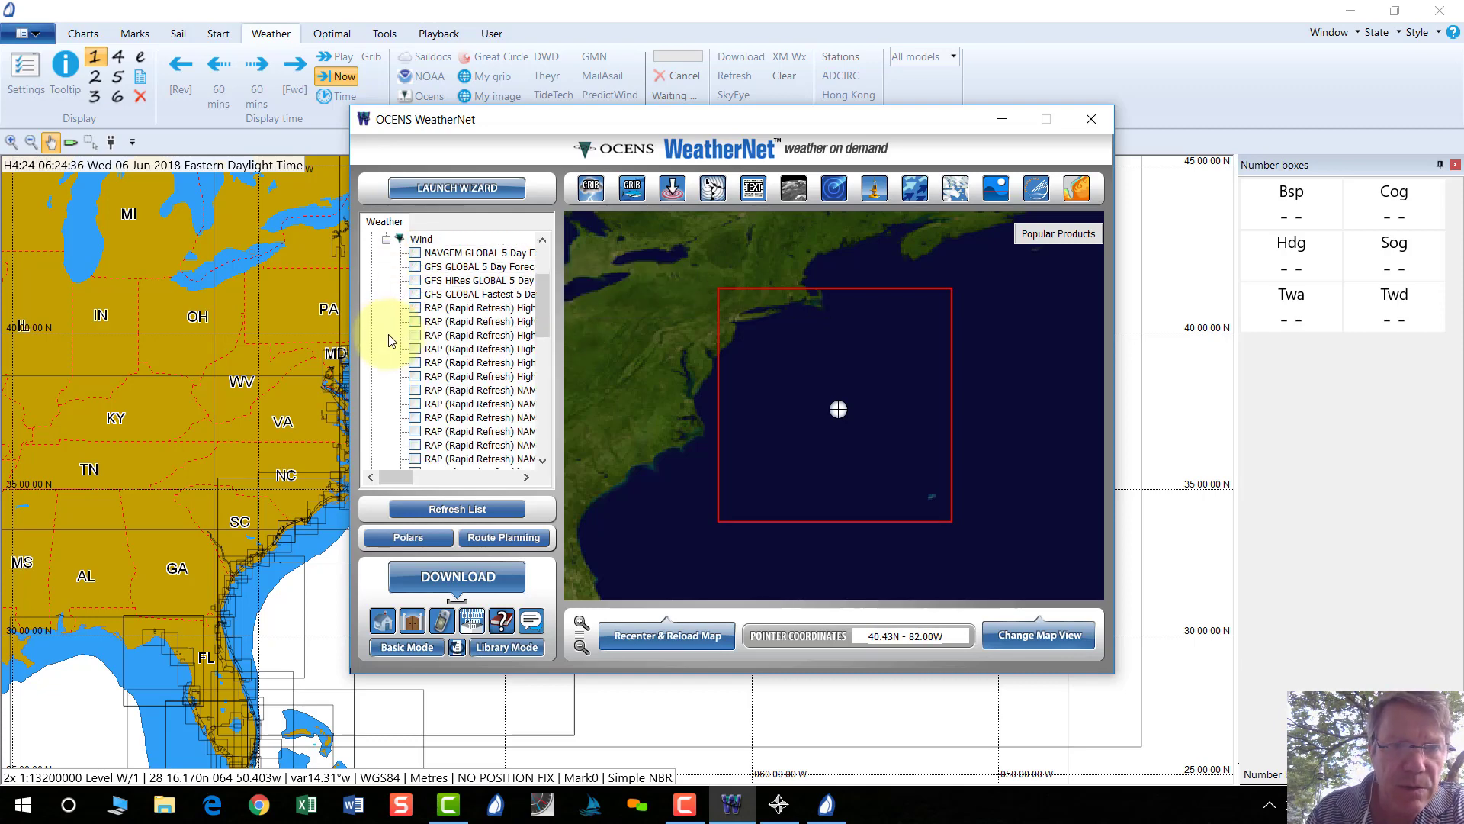
left_click(415, 281)
left_click_drag(544, 283, 551, 263)
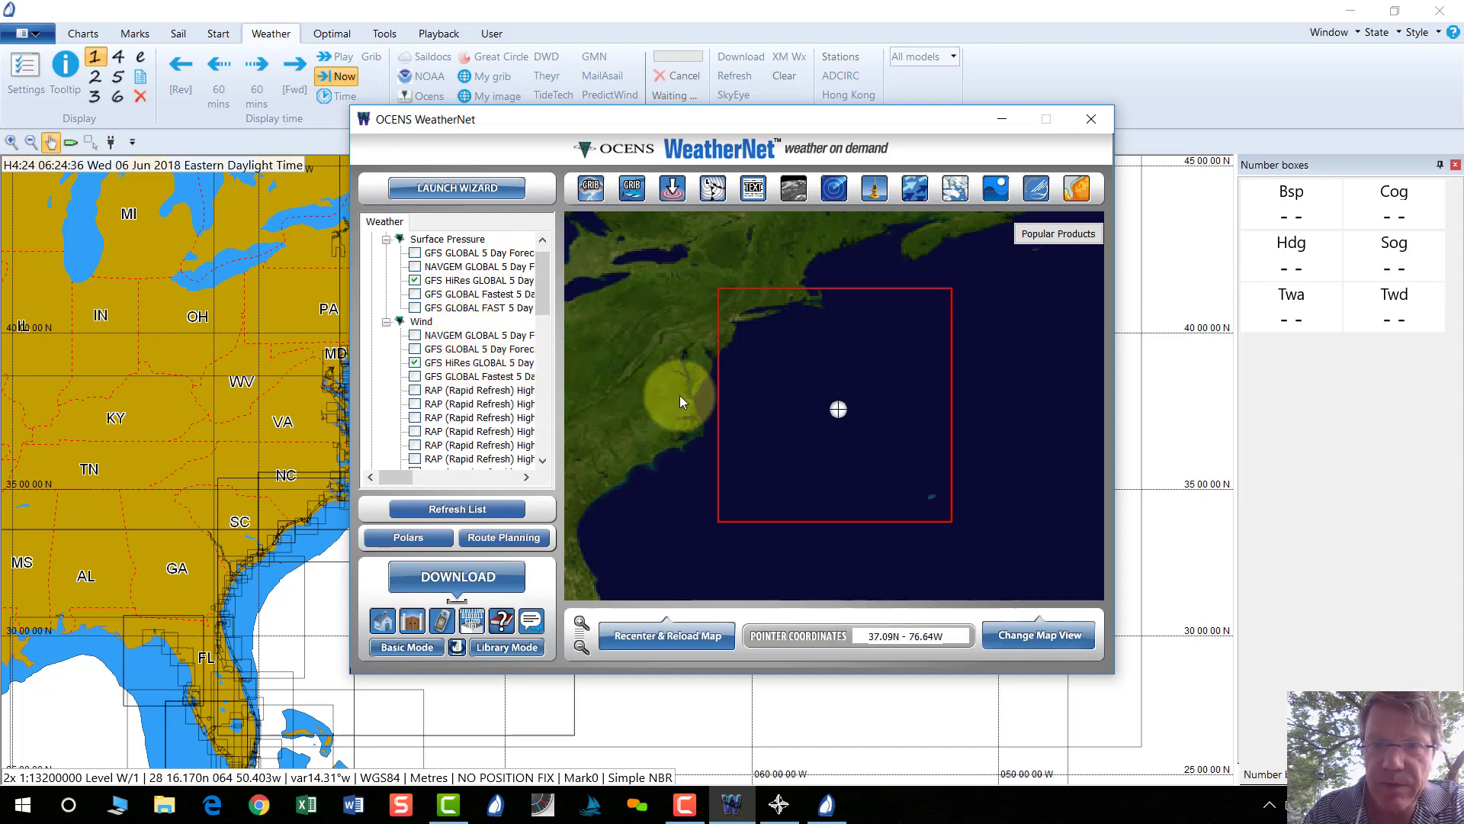
left_click(458, 577)
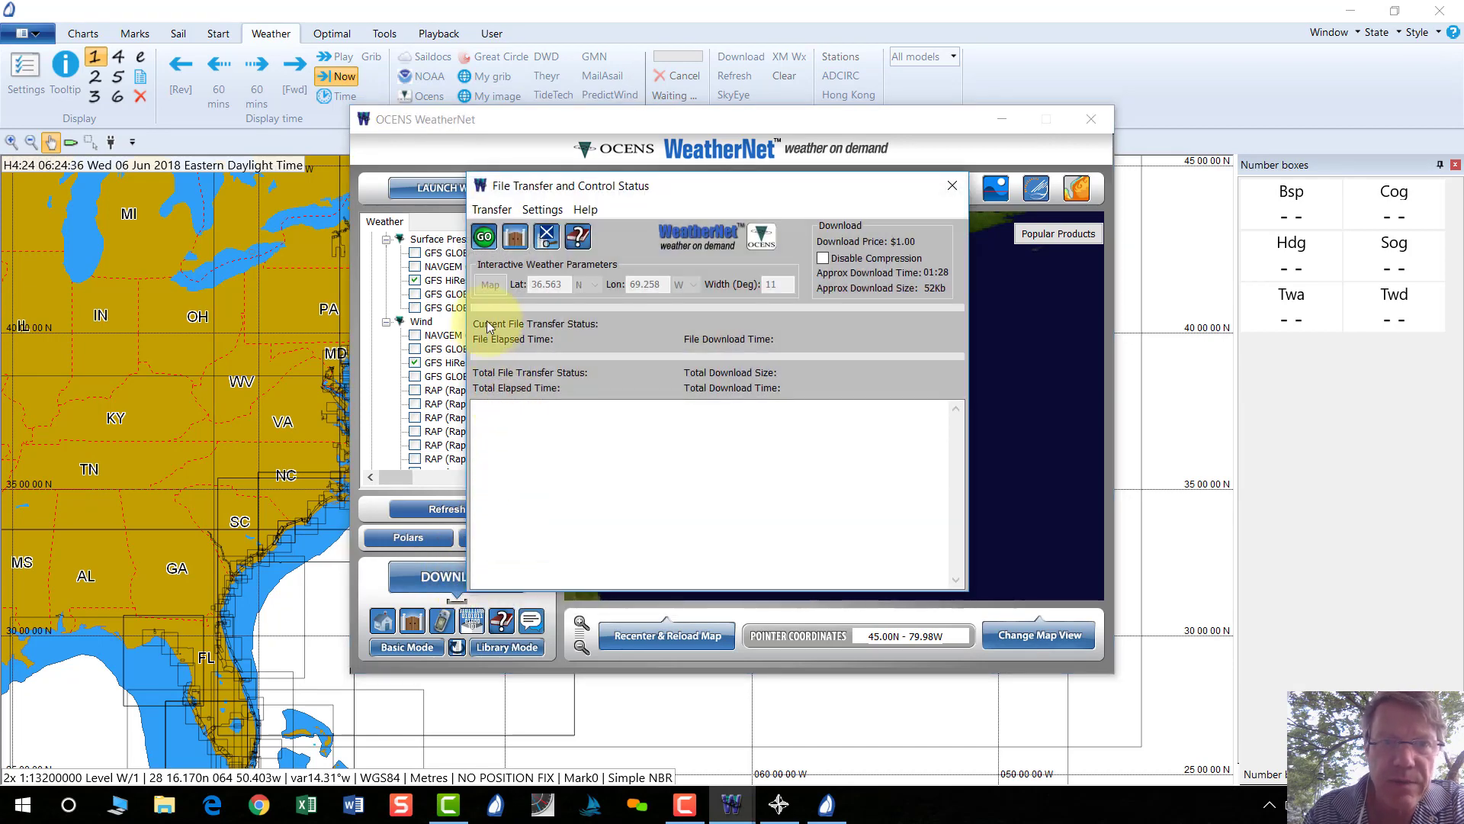
Transfer the GFS HiRes pressure and wind GRIBs and close the finished transfer window.
left_click(484, 239)
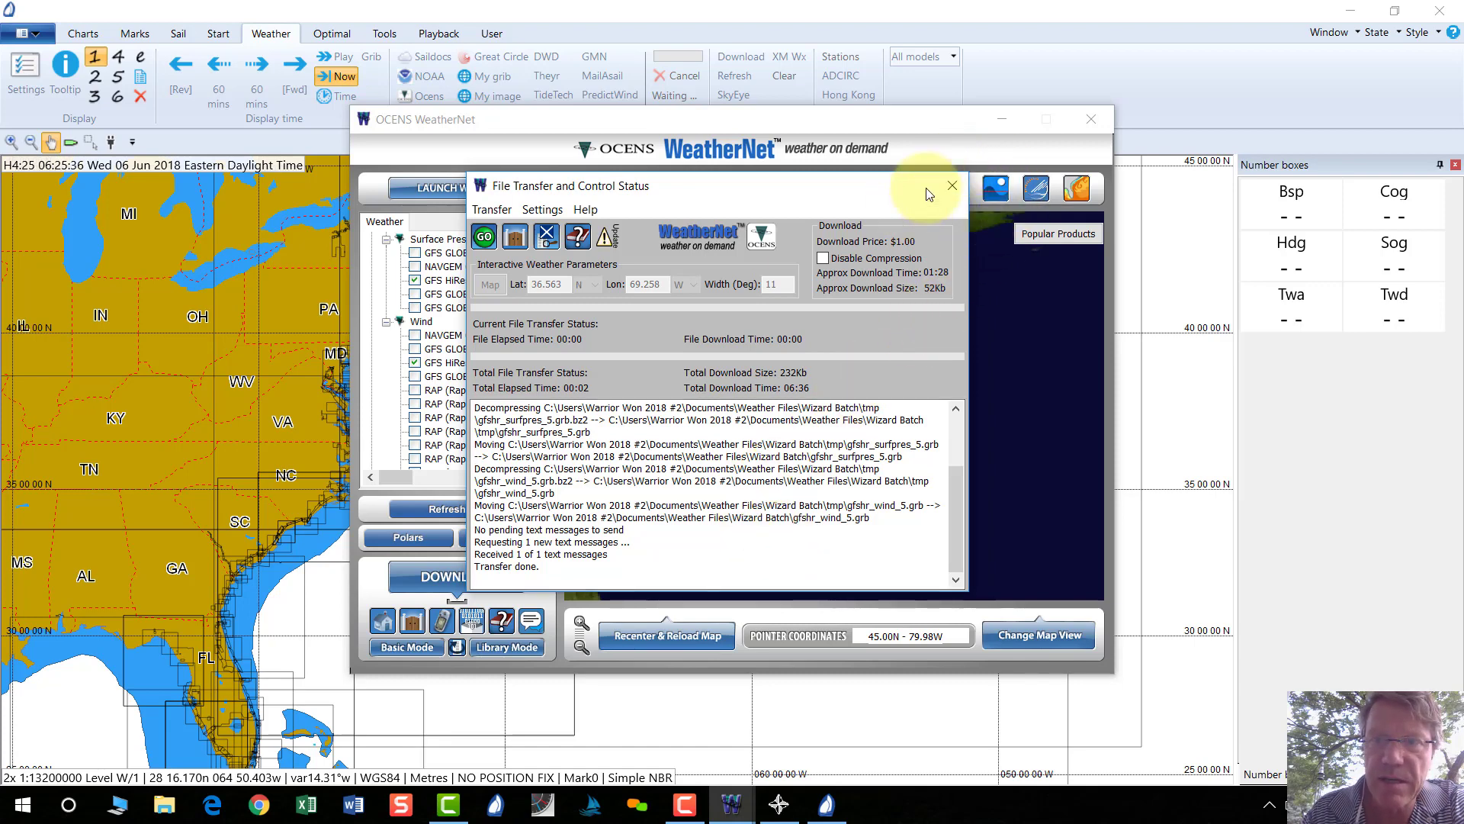
left_click(951, 183)
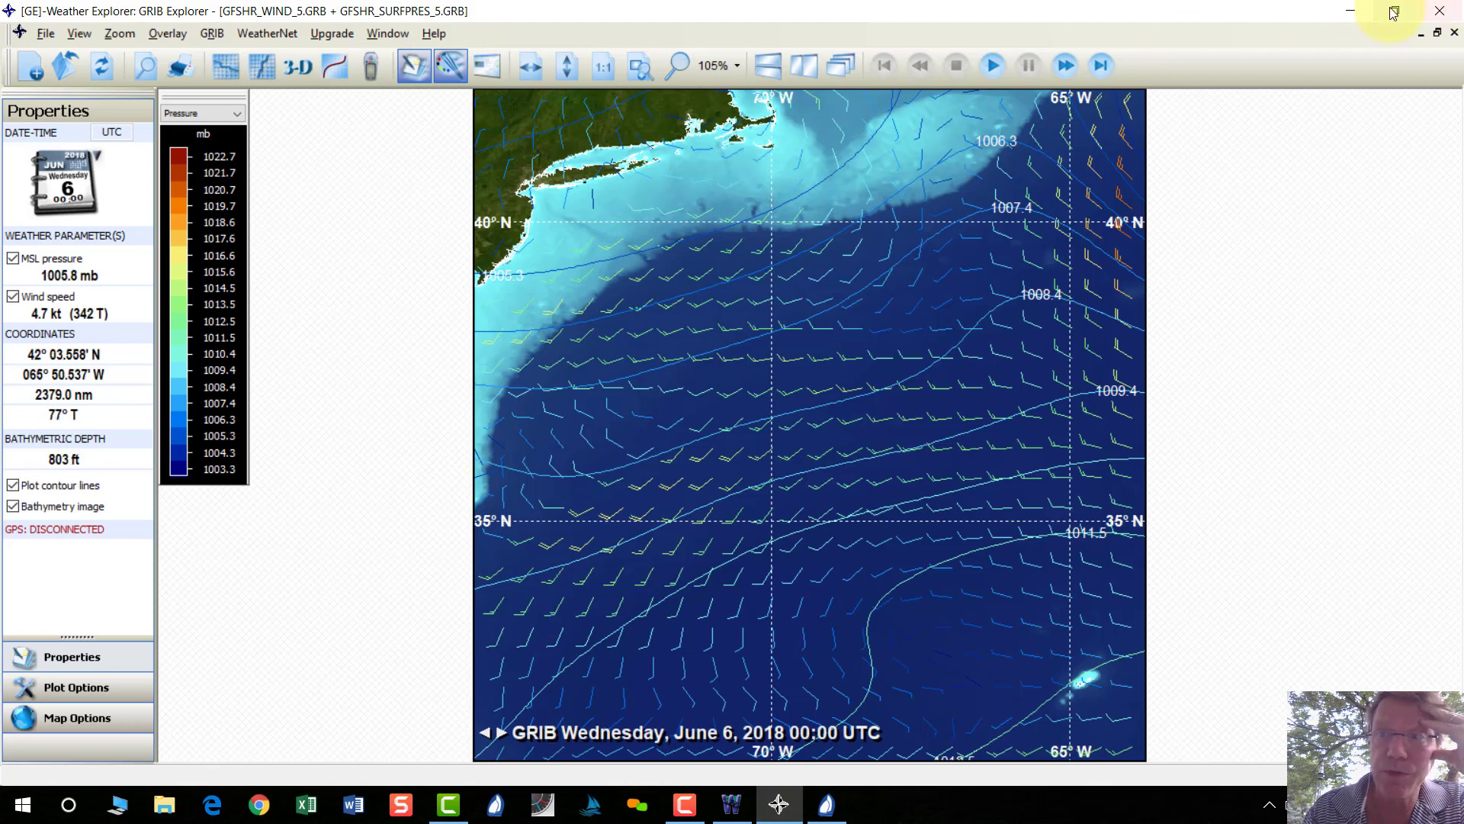
Minimise GRIB Explorer, which shows the HiRes wind barbs over pressure contours.
left_click(1351, 15)
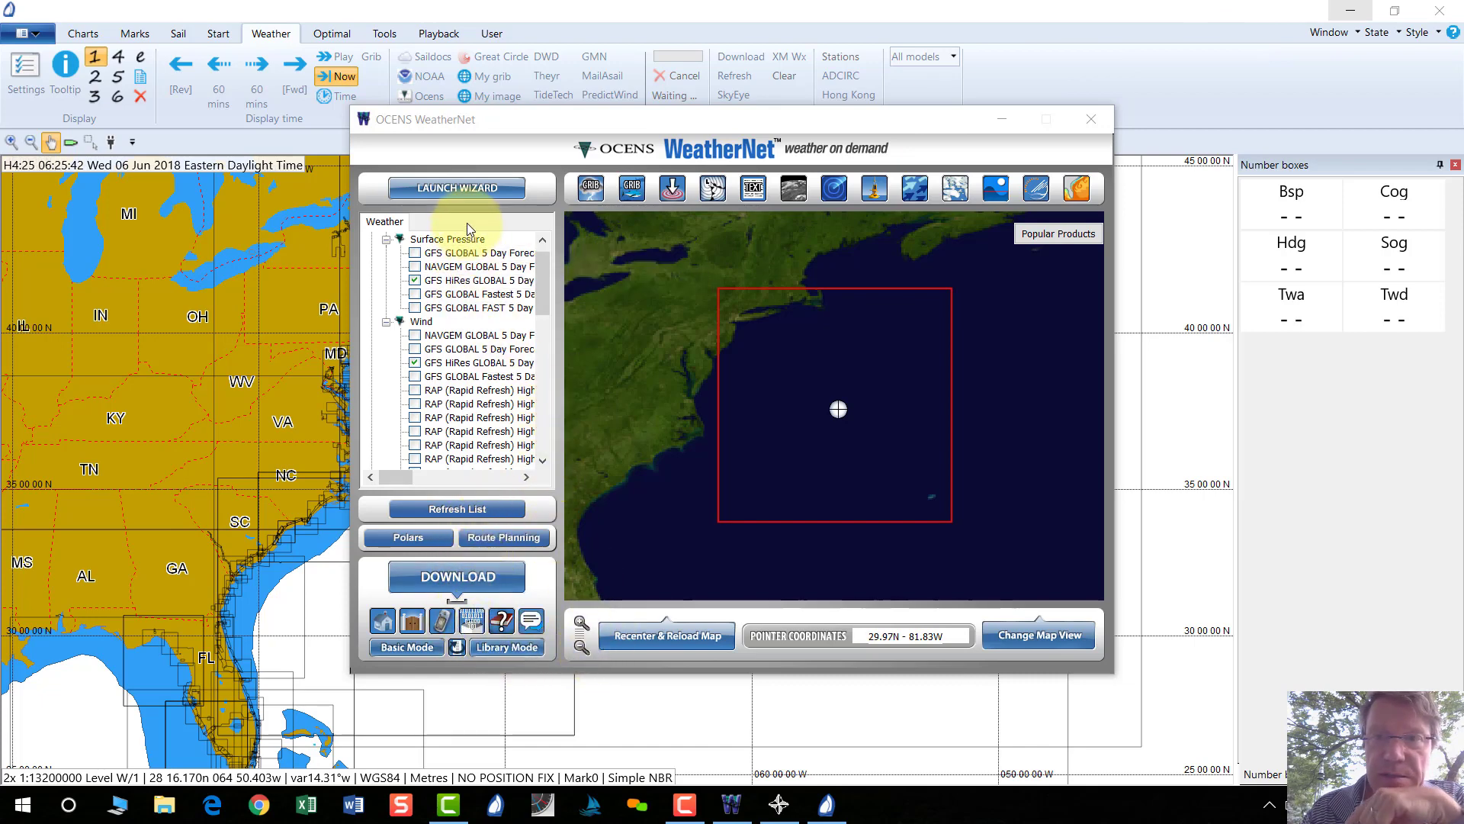
Set Data Management to Run iView, with Run GRIB Explorer on GRIBs only.
left_click(473, 622)
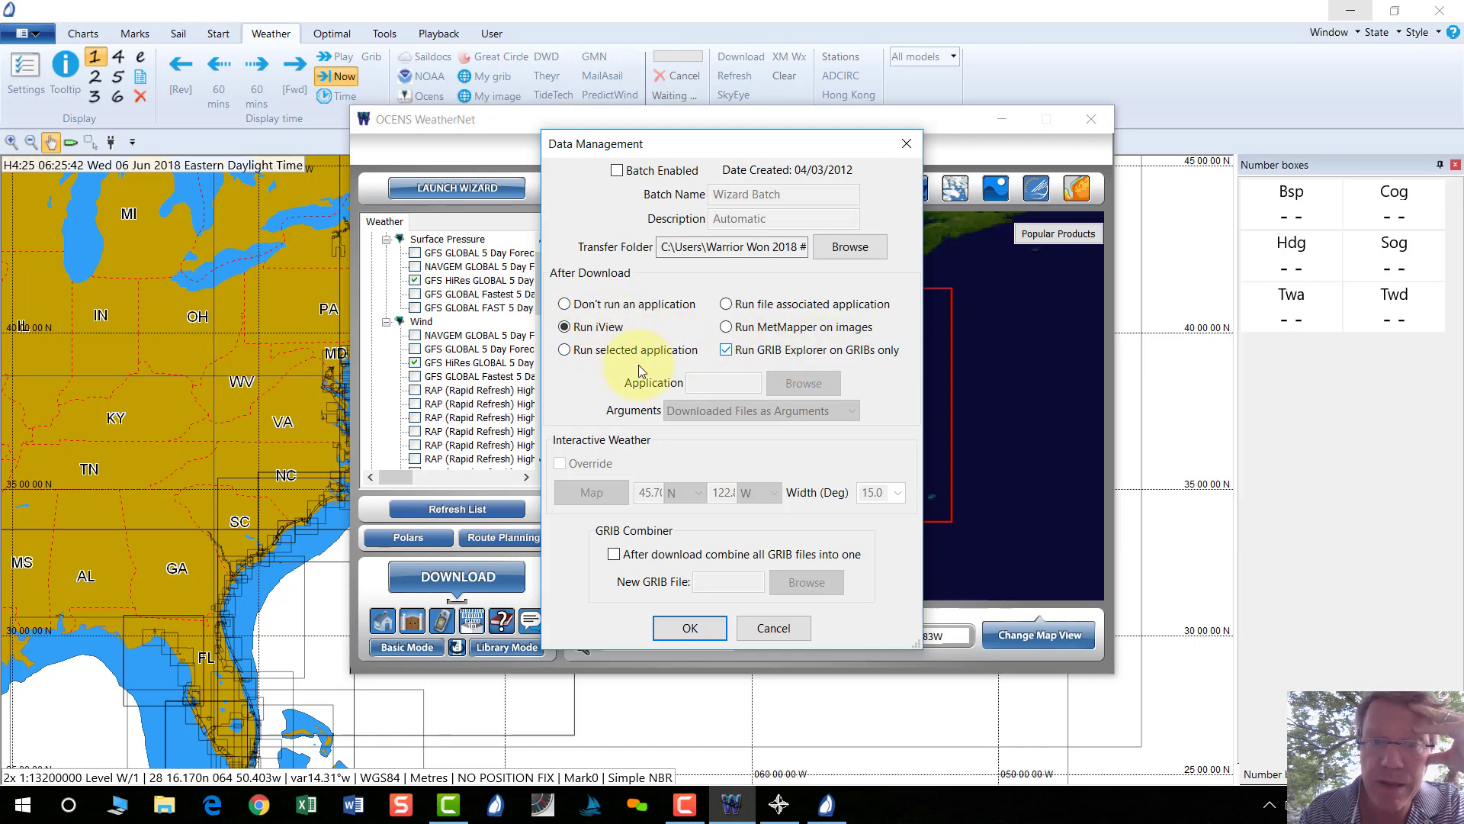
left_click(690, 628)
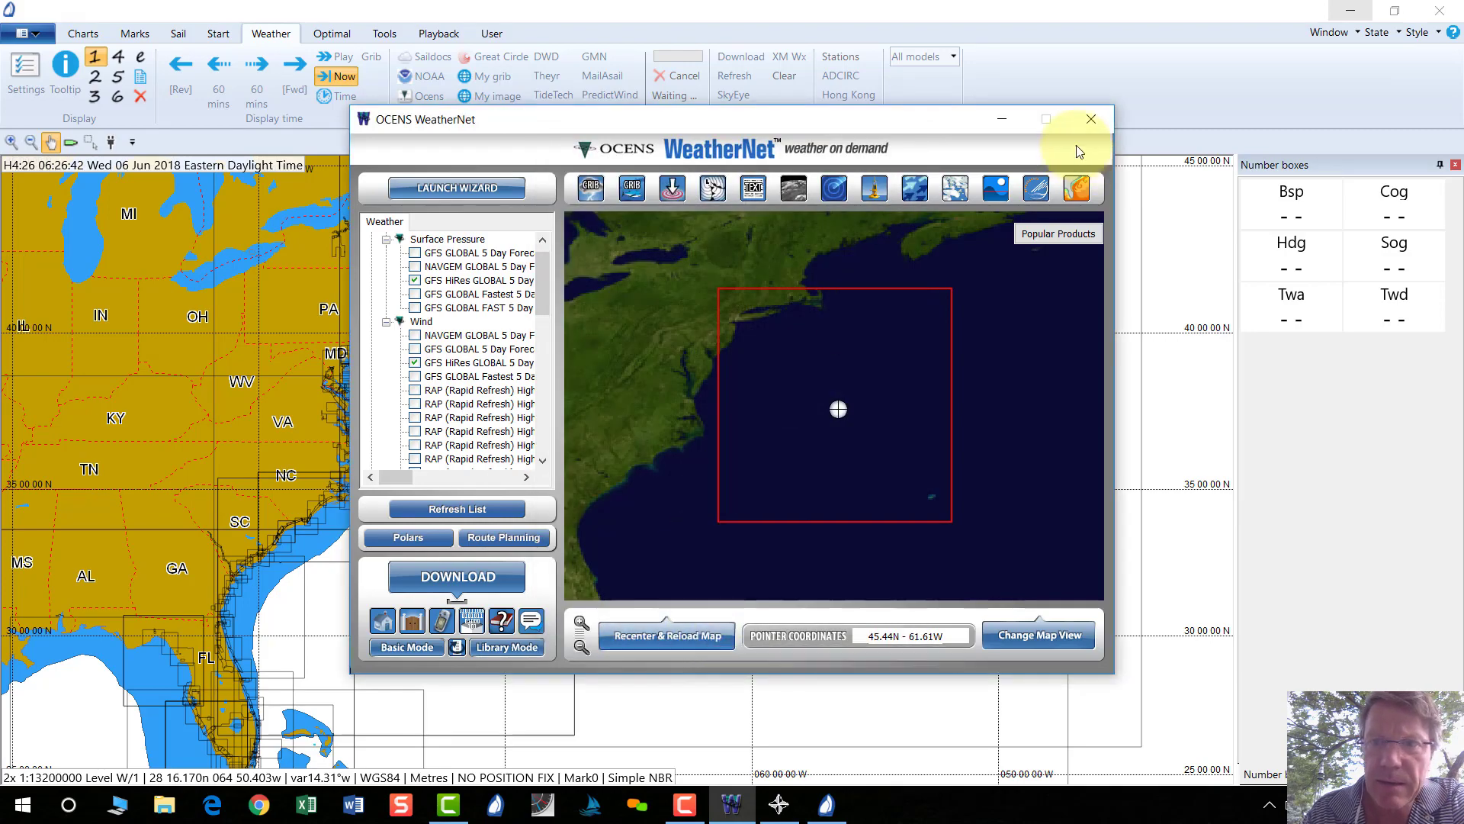
Review the HiRes GRIB in GRIB Explorer, minimise it and return to Expedition's chart.
key("alt+Tab")
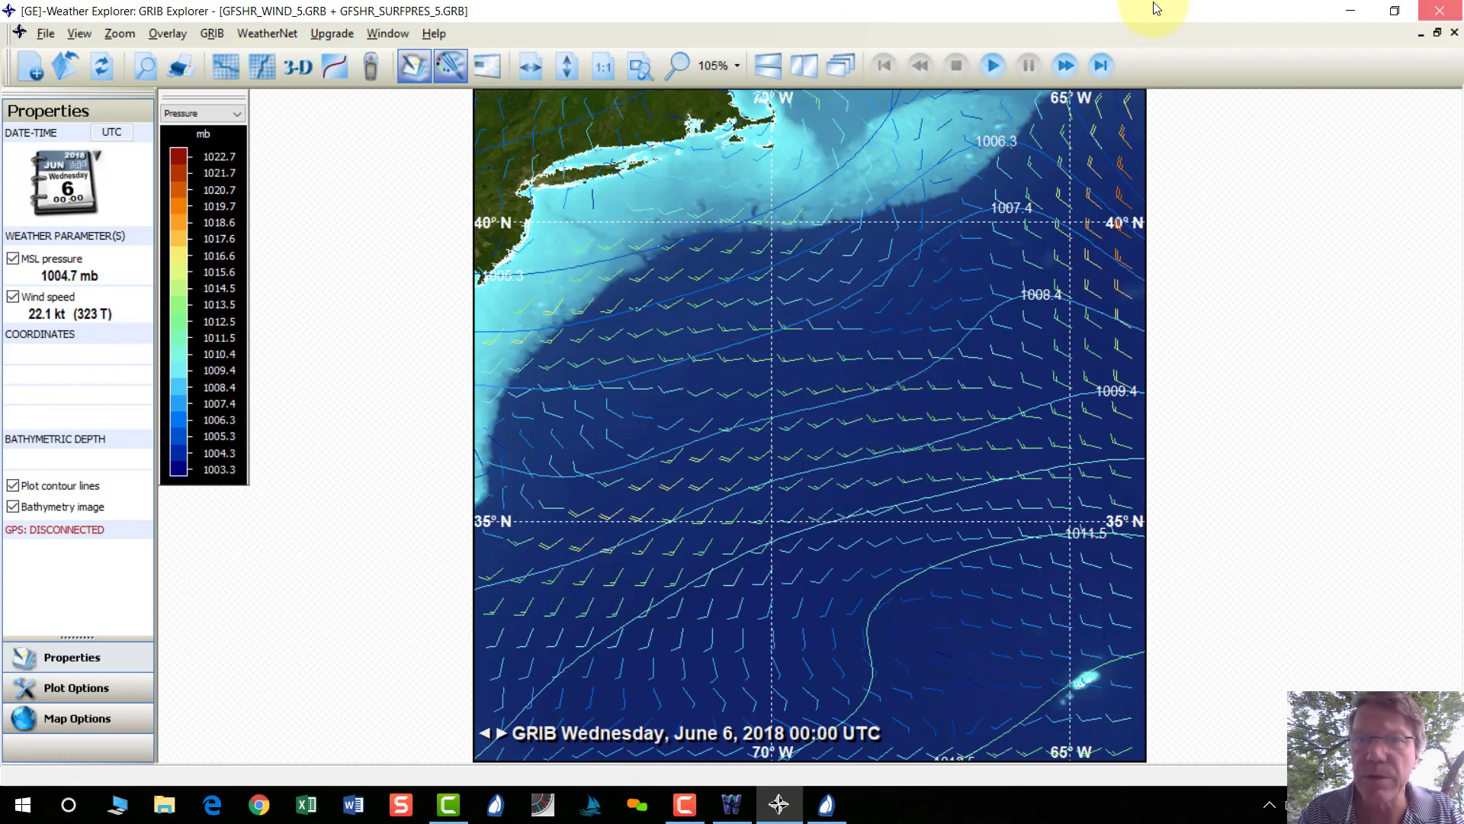
left_click(1350, 11)
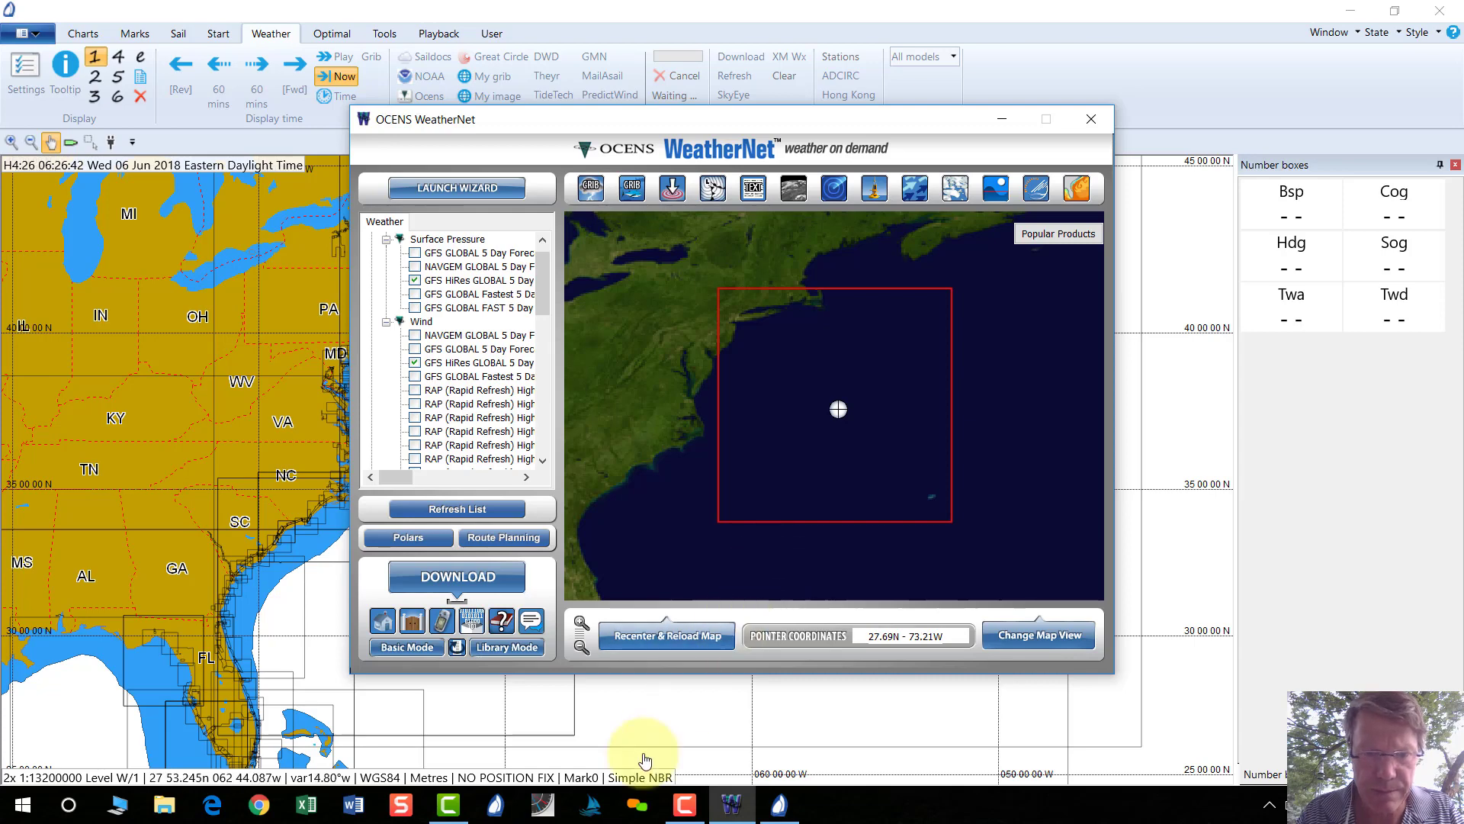
left_click(780, 803)
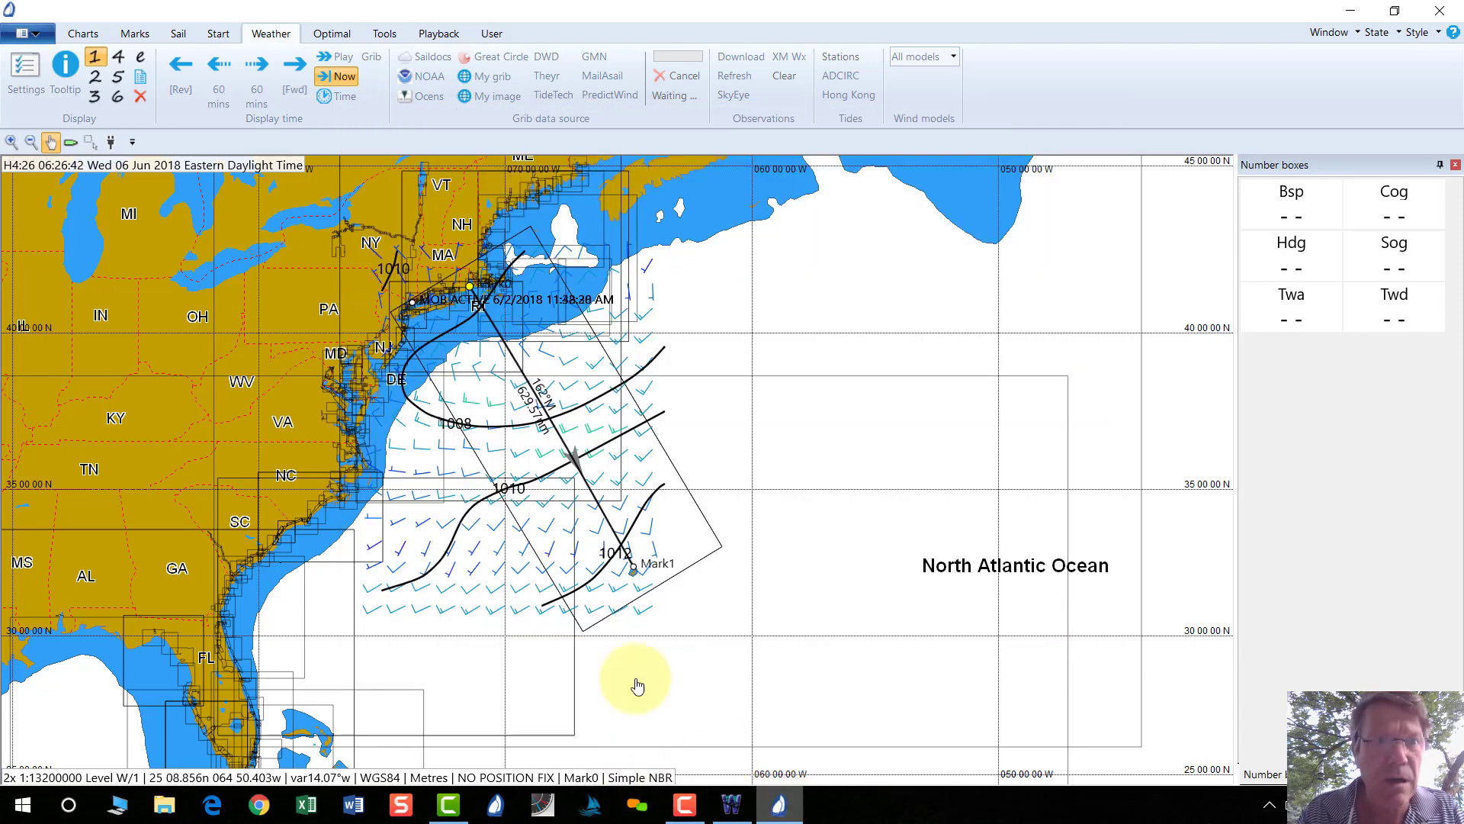
Switch Expedition's weather GRIB back to the original gfs_surfpres_5 file.
left_click(25, 69)
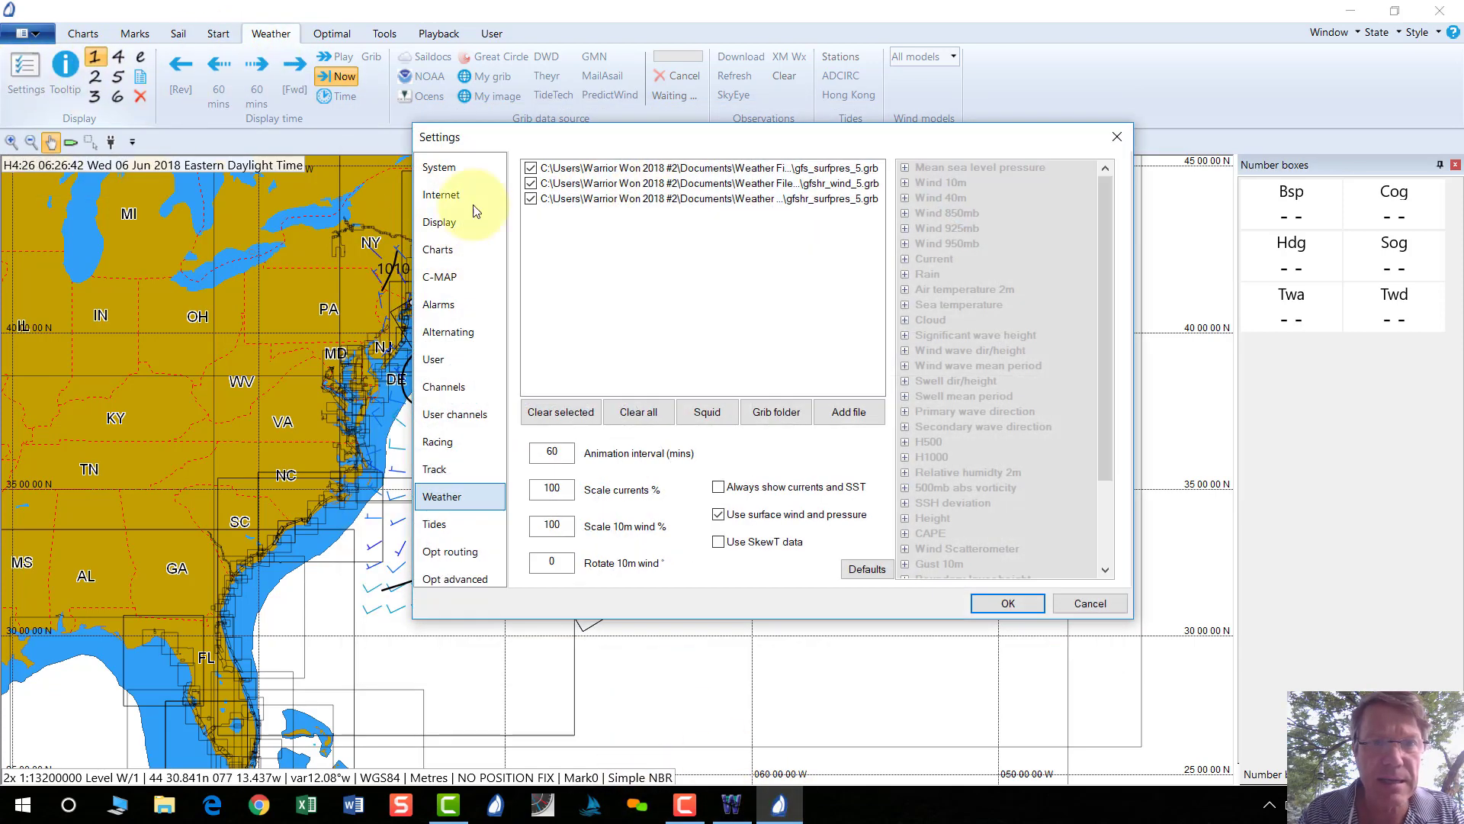
left_click(530, 183)
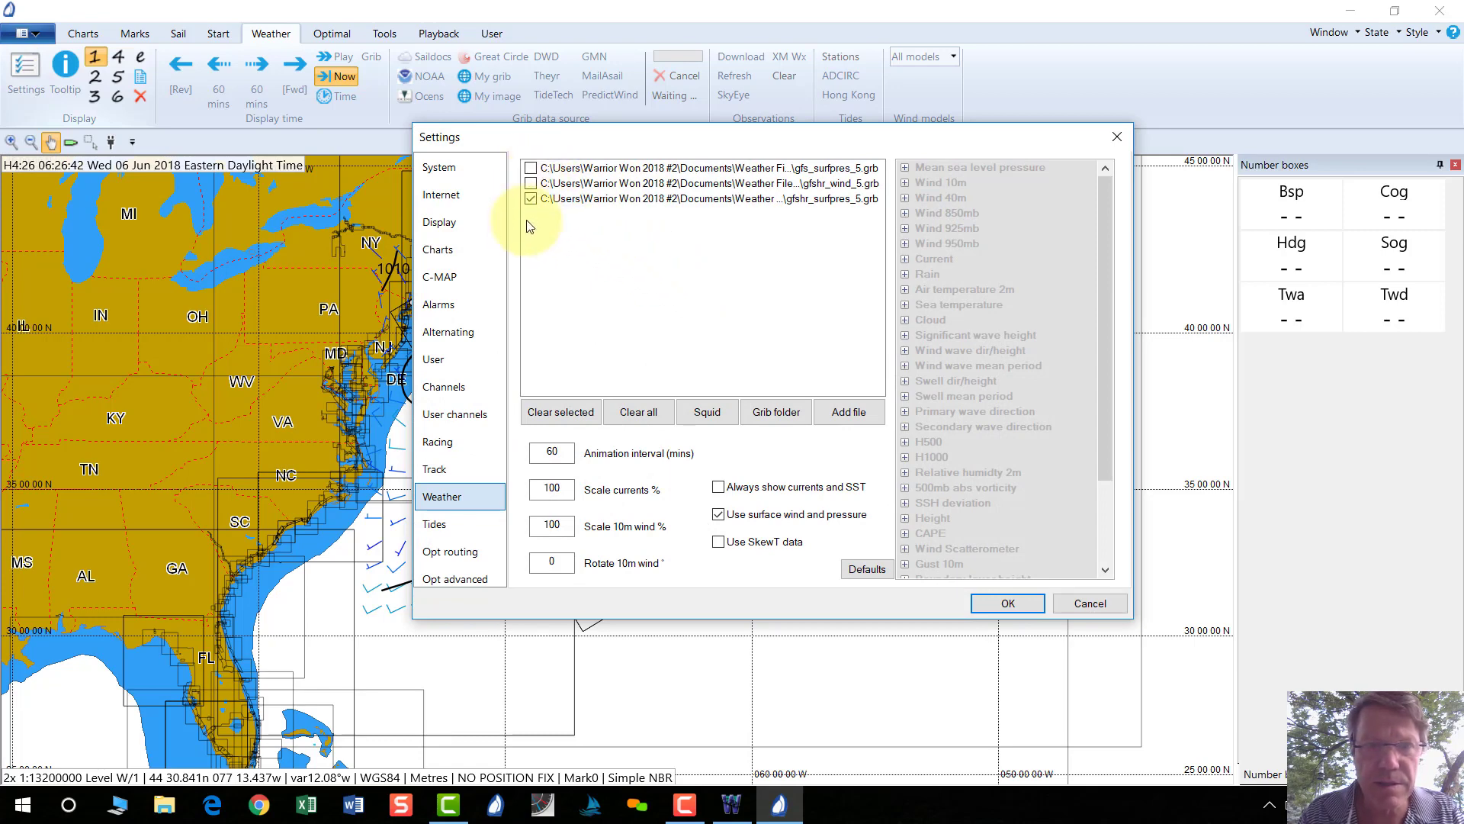
left_click(531, 169)
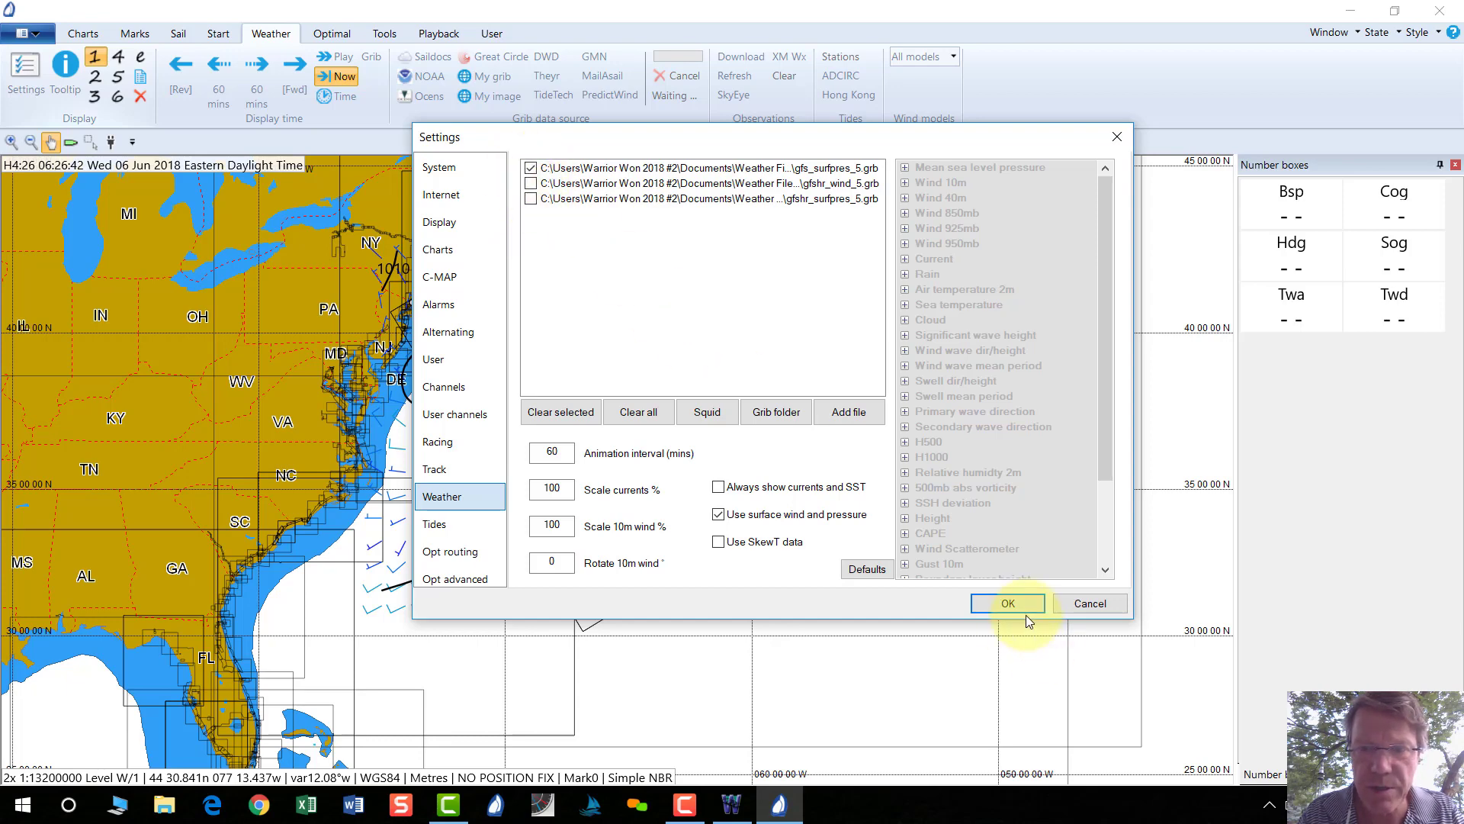
left_click(1007, 603)
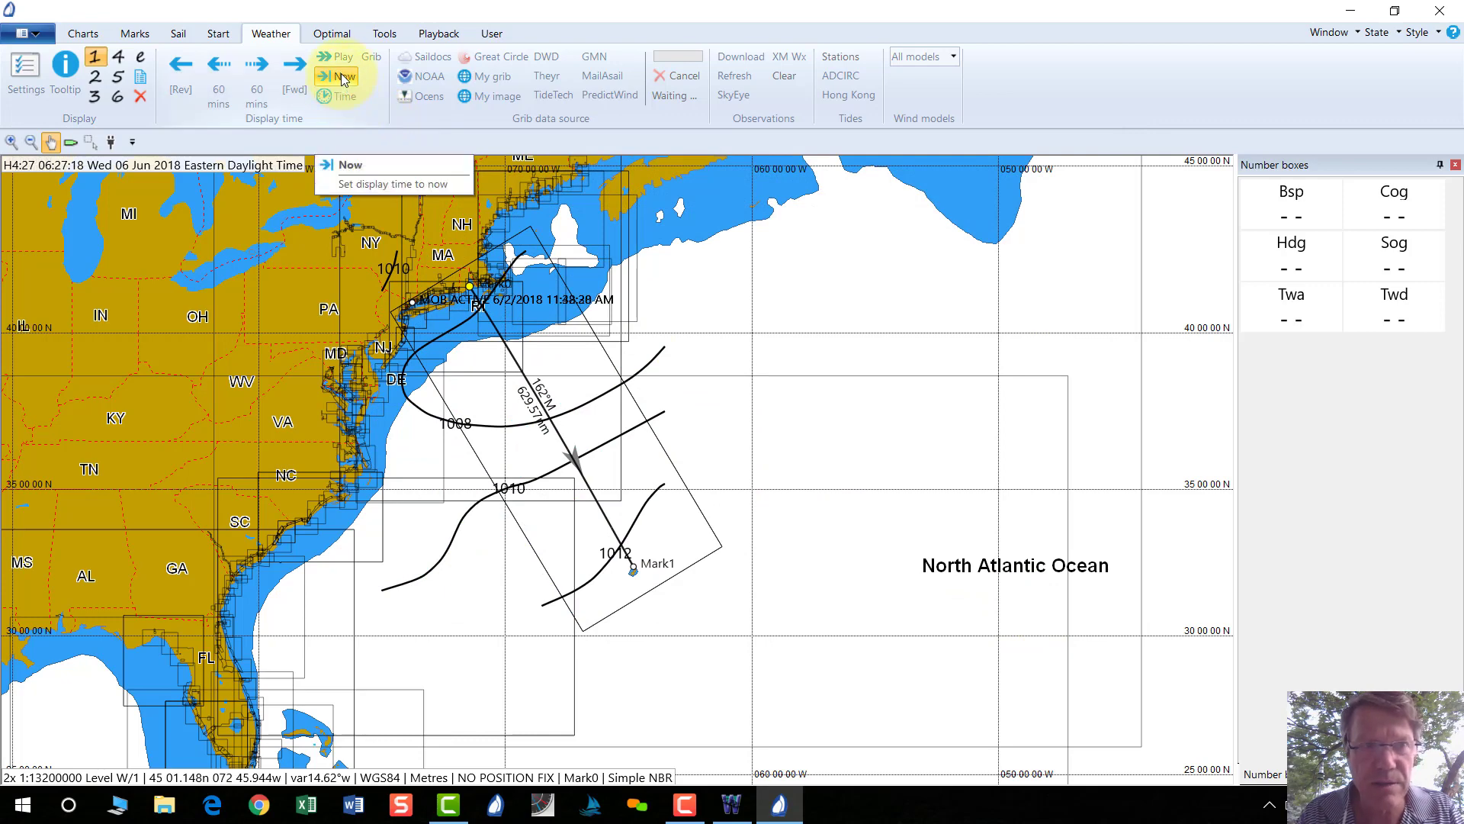
Load gfshr_wind_5 and gfshr_surfpres_5 in place of gfs_surfpres_5 in Weather settings.
left_click(35, 71)
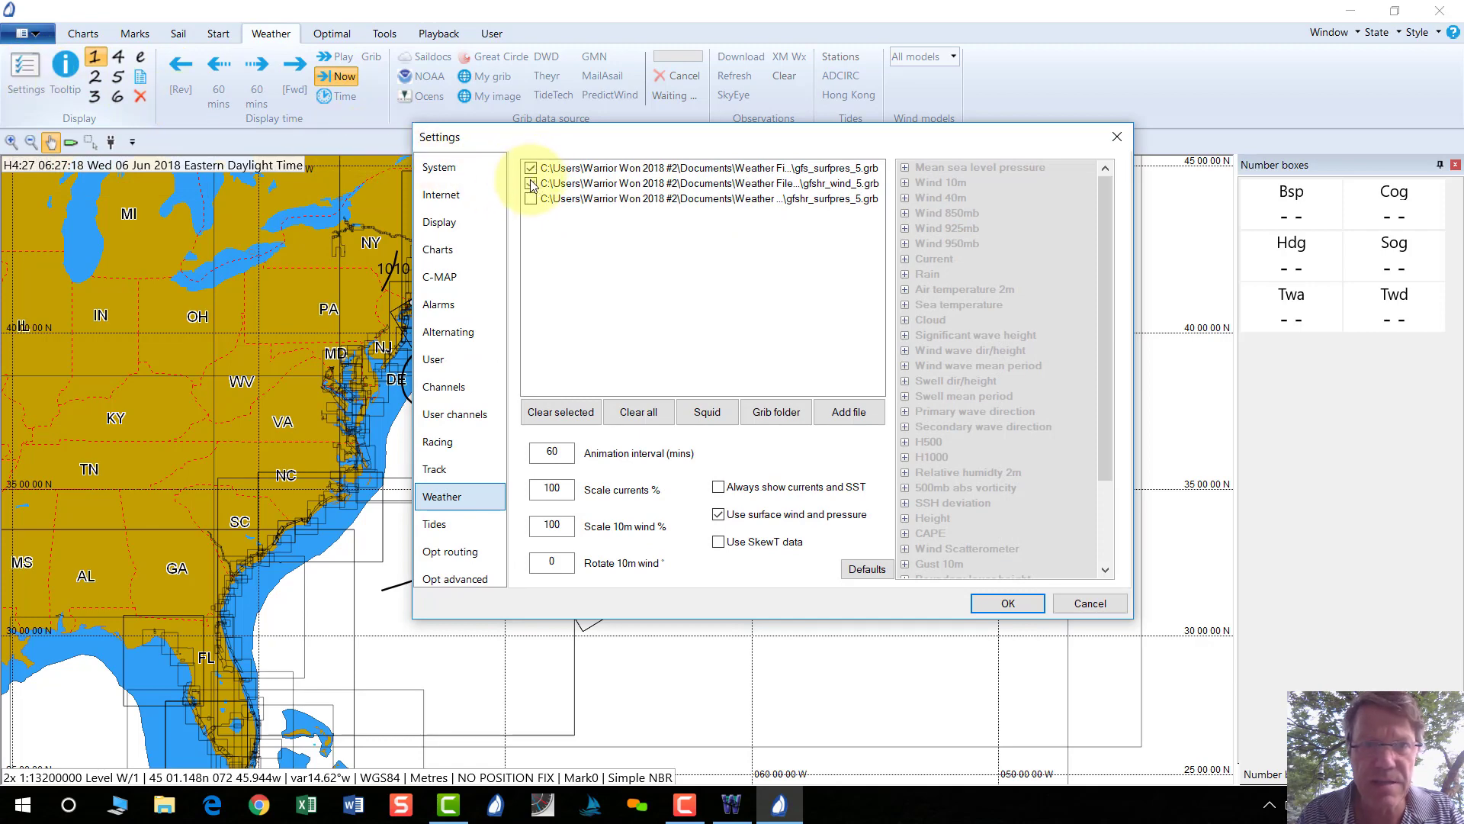
left_click(530, 184)
left_click(531, 199)
left_click(531, 169)
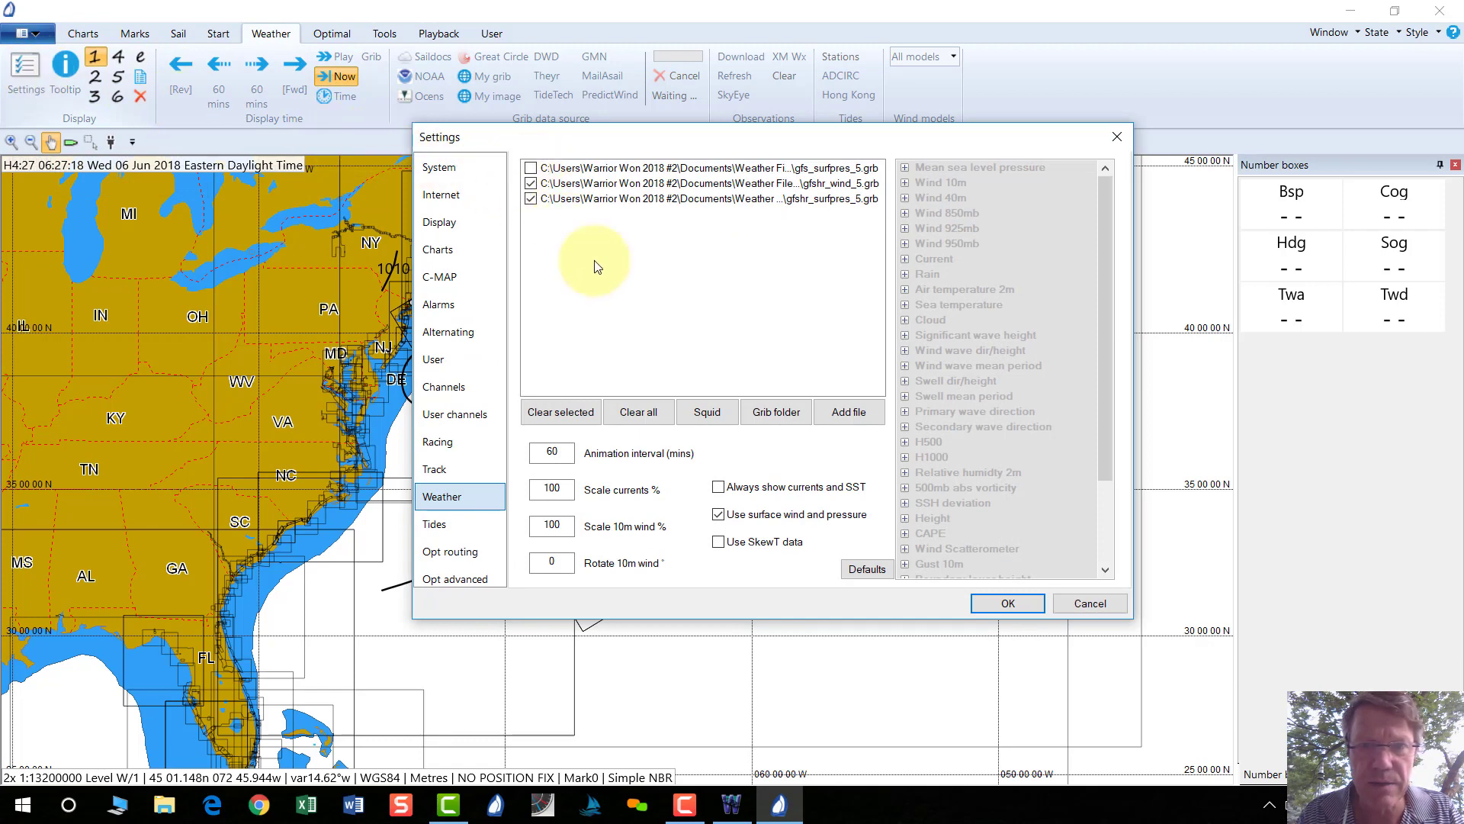
left_click(1007, 604)
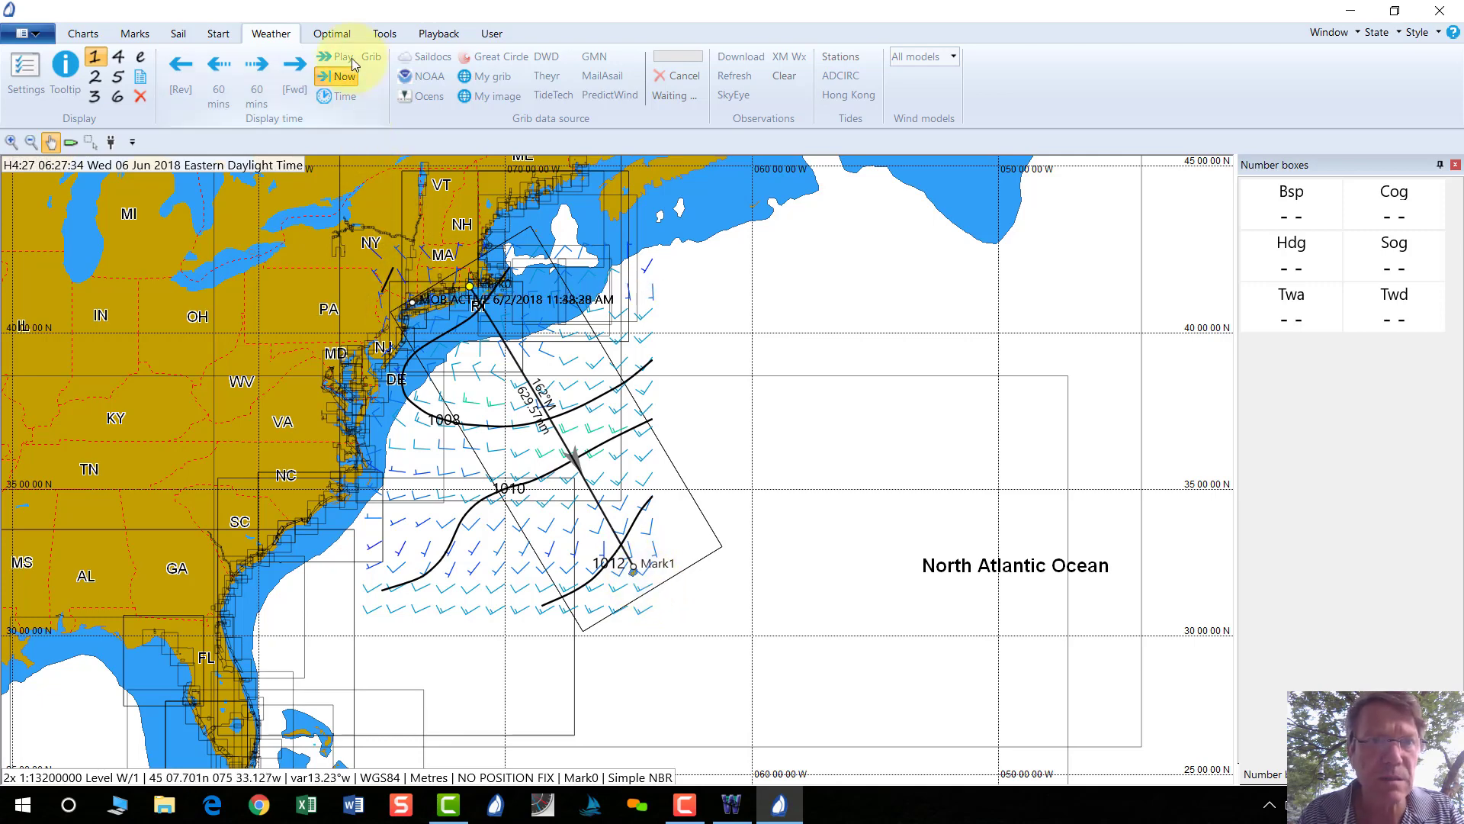
Show Expedition's Optimal tools and hide the WeatherNet window to get back to the chart.
left_click(329, 35)
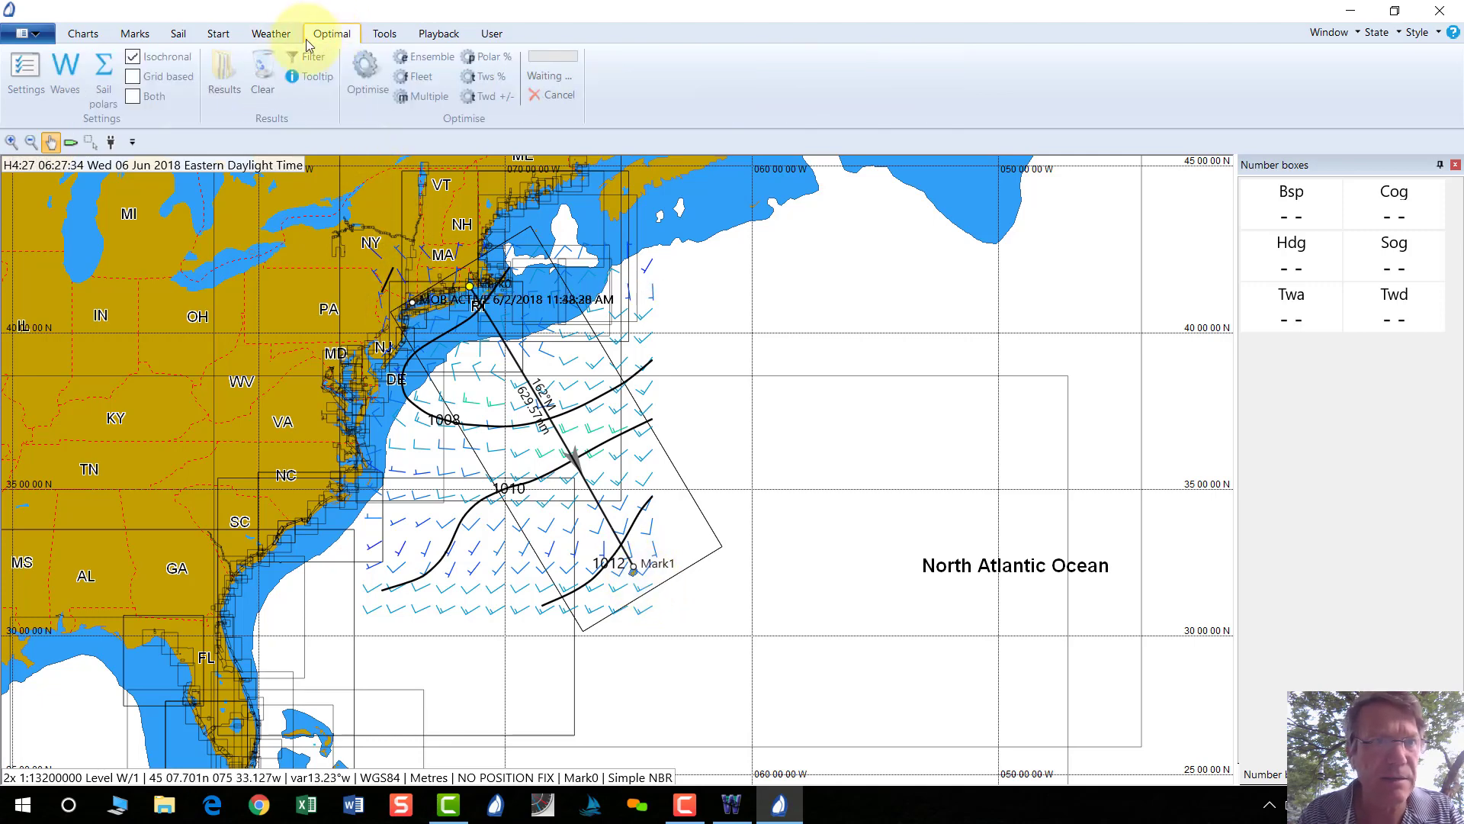
key("alt+Tab")
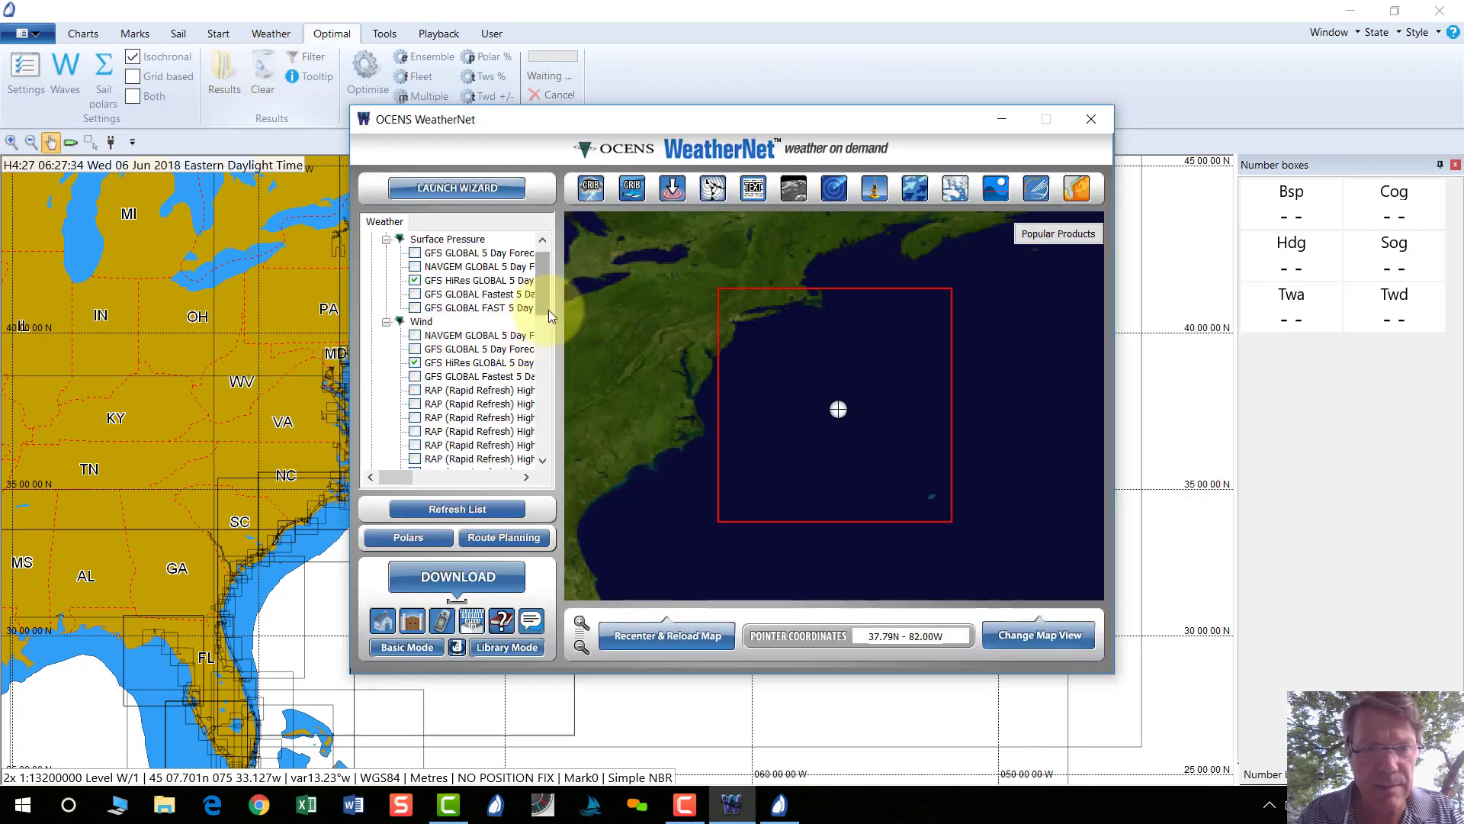
left_click_drag(545, 305, 543, 259)
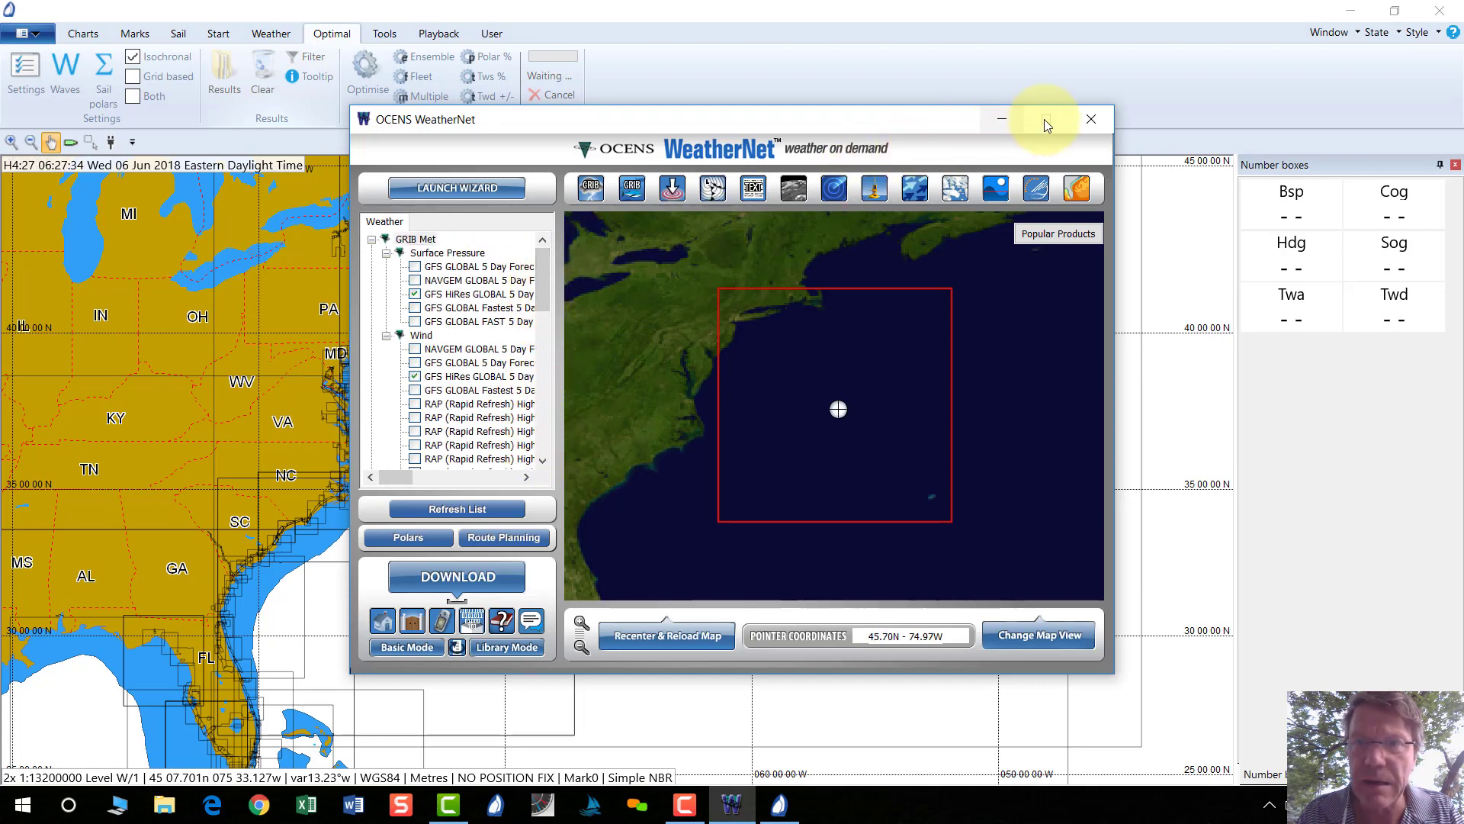
left_click(1087, 119)
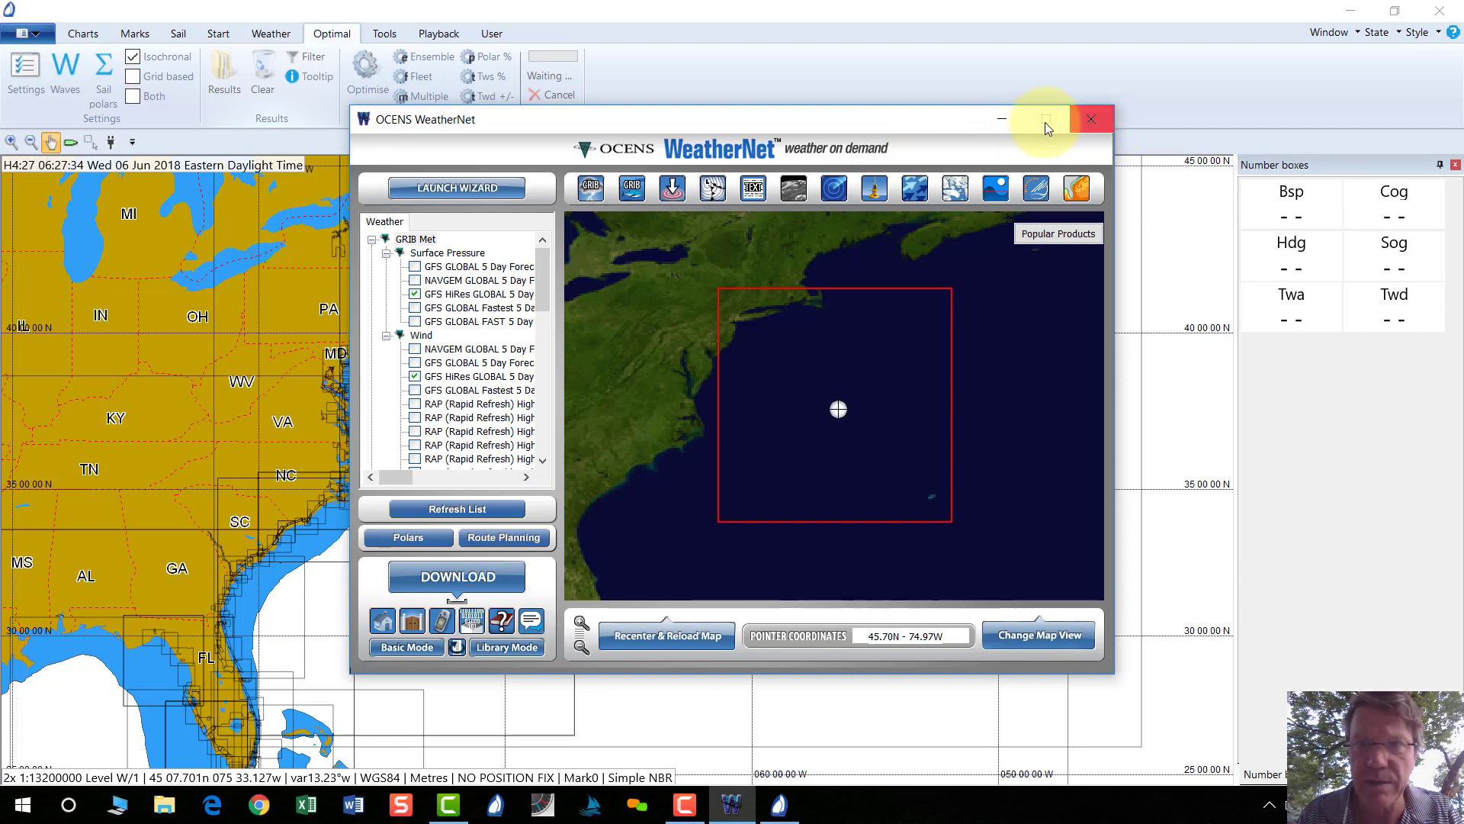
left_click(1005, 120)
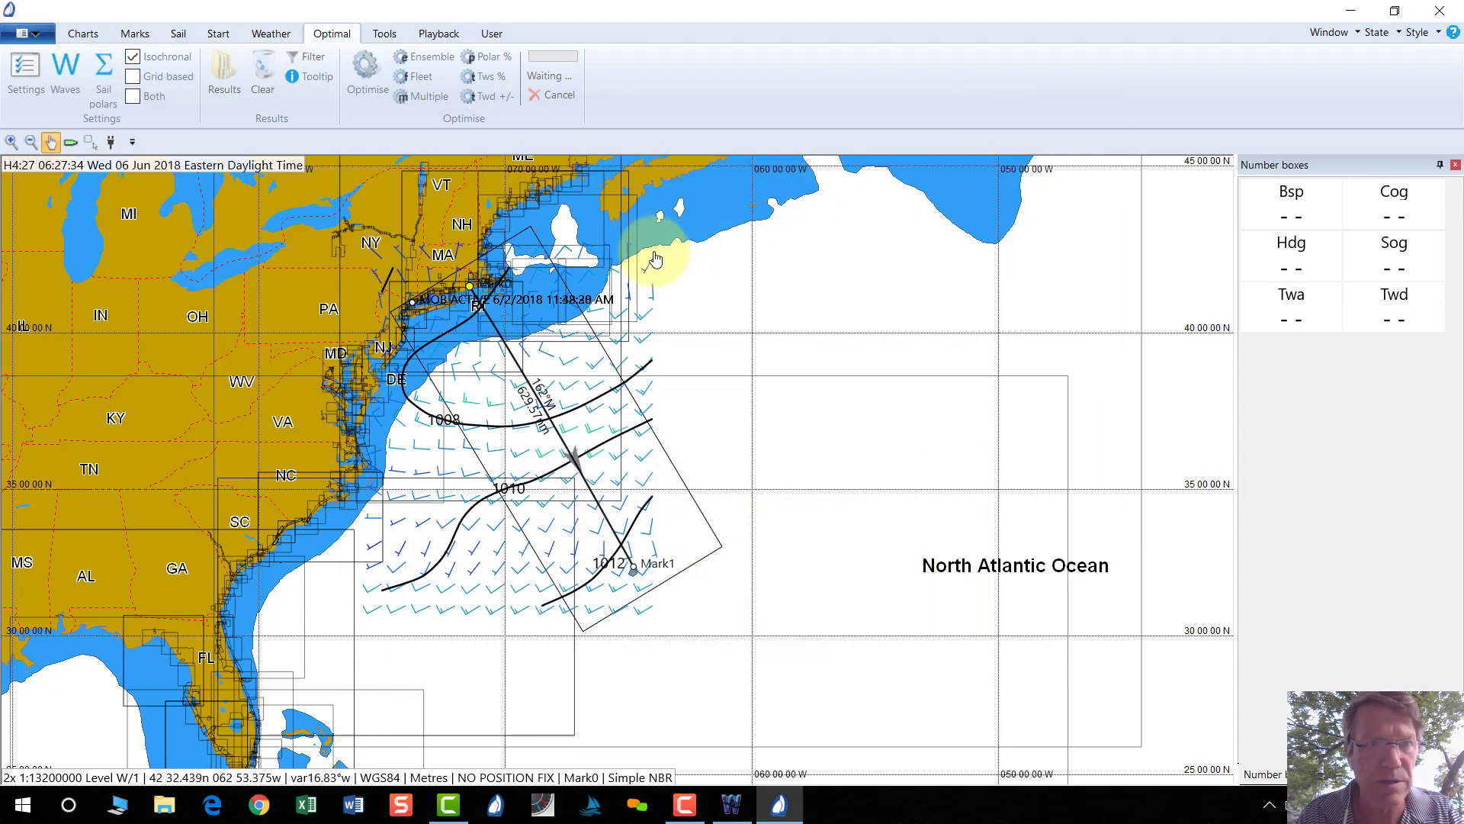
Set the optimal routing start time to 07:00 on 06-Jun-18.
left_click(26, 70)
left_click(453, 467)
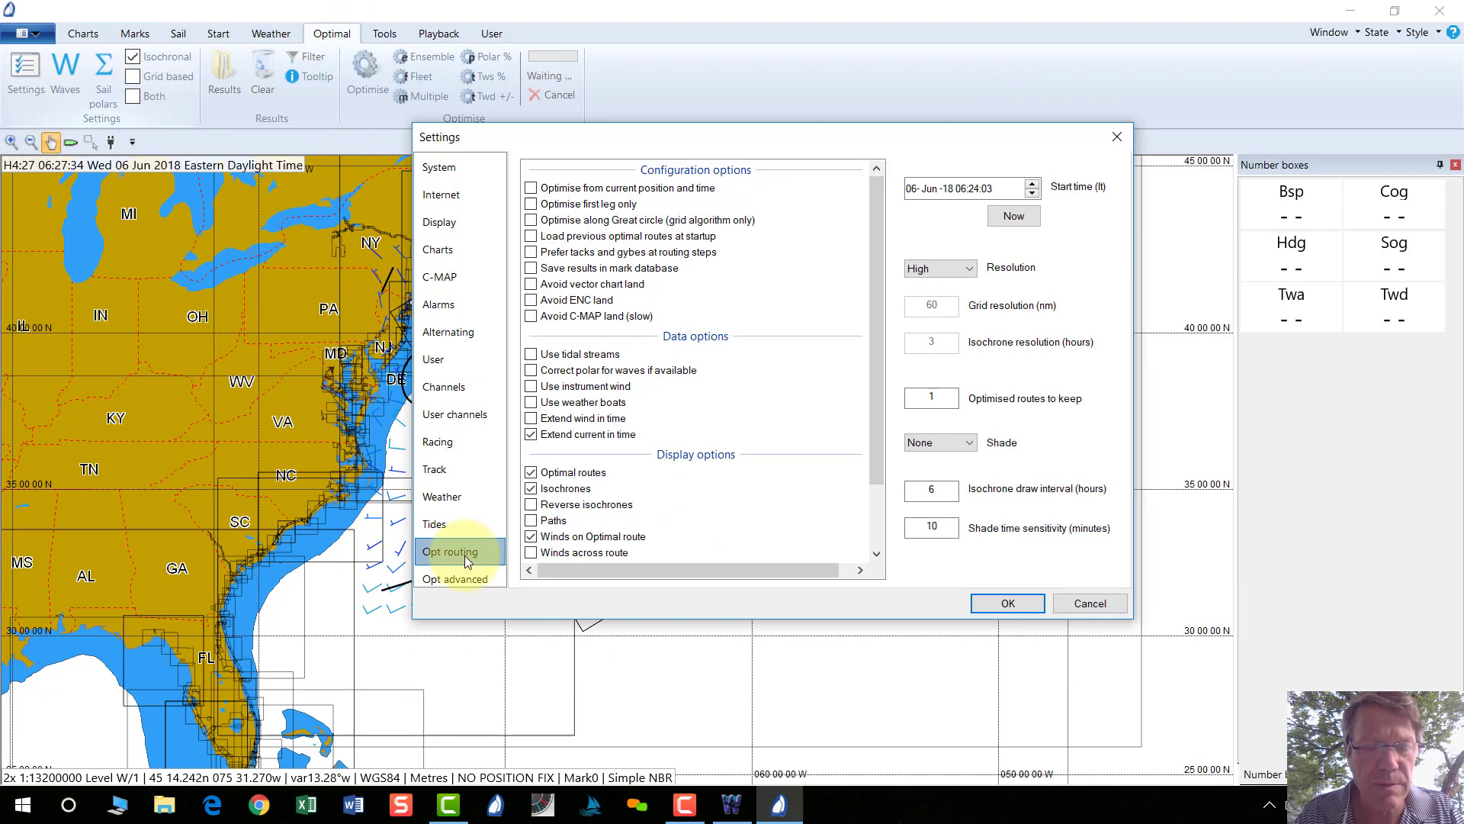
left_click(963, 192)
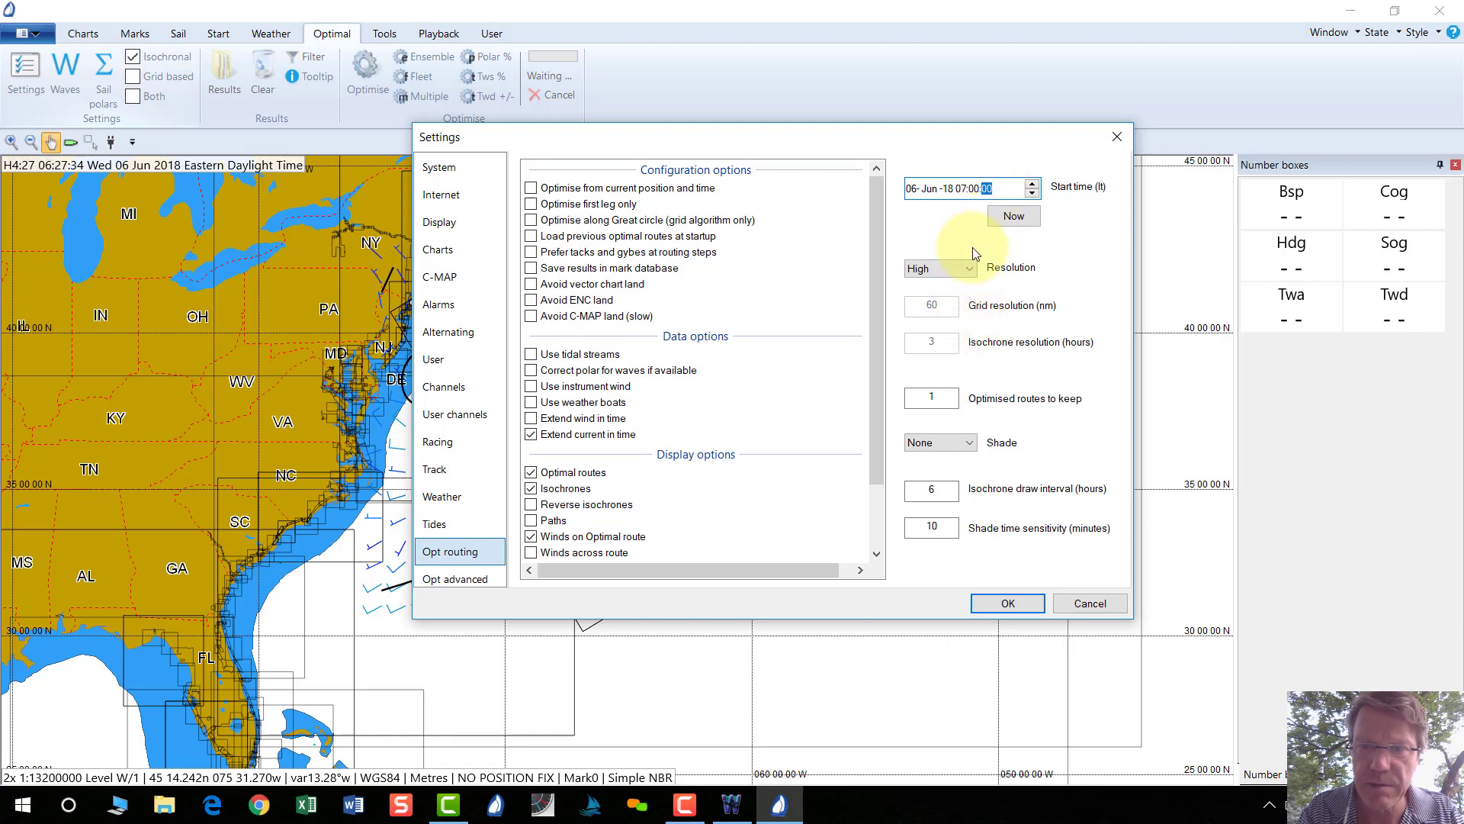
left_click(1008, 604)
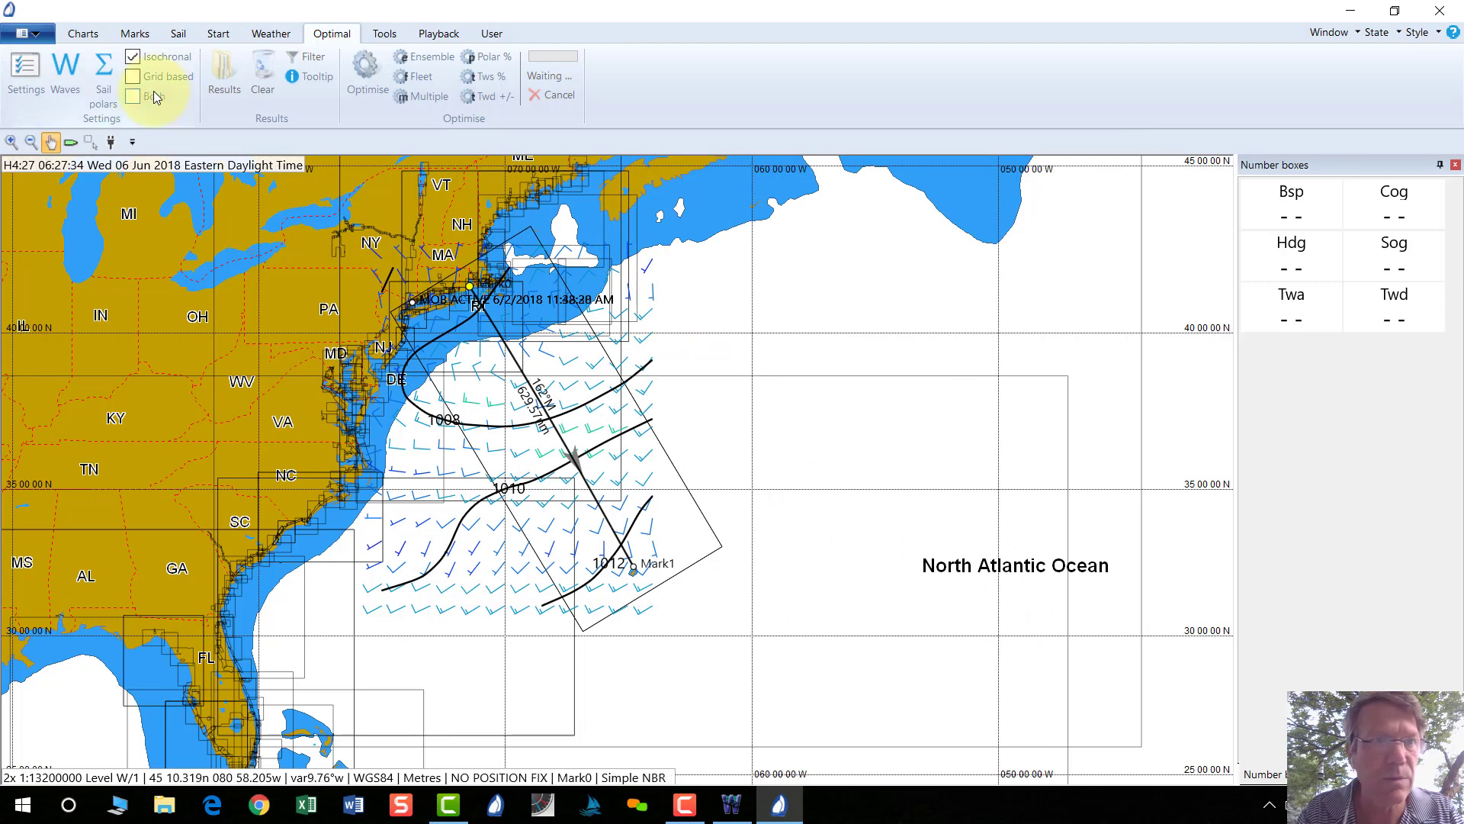
Add a new route named Easy and pan the chart back to the US East Coast.
left_click(135, 34)
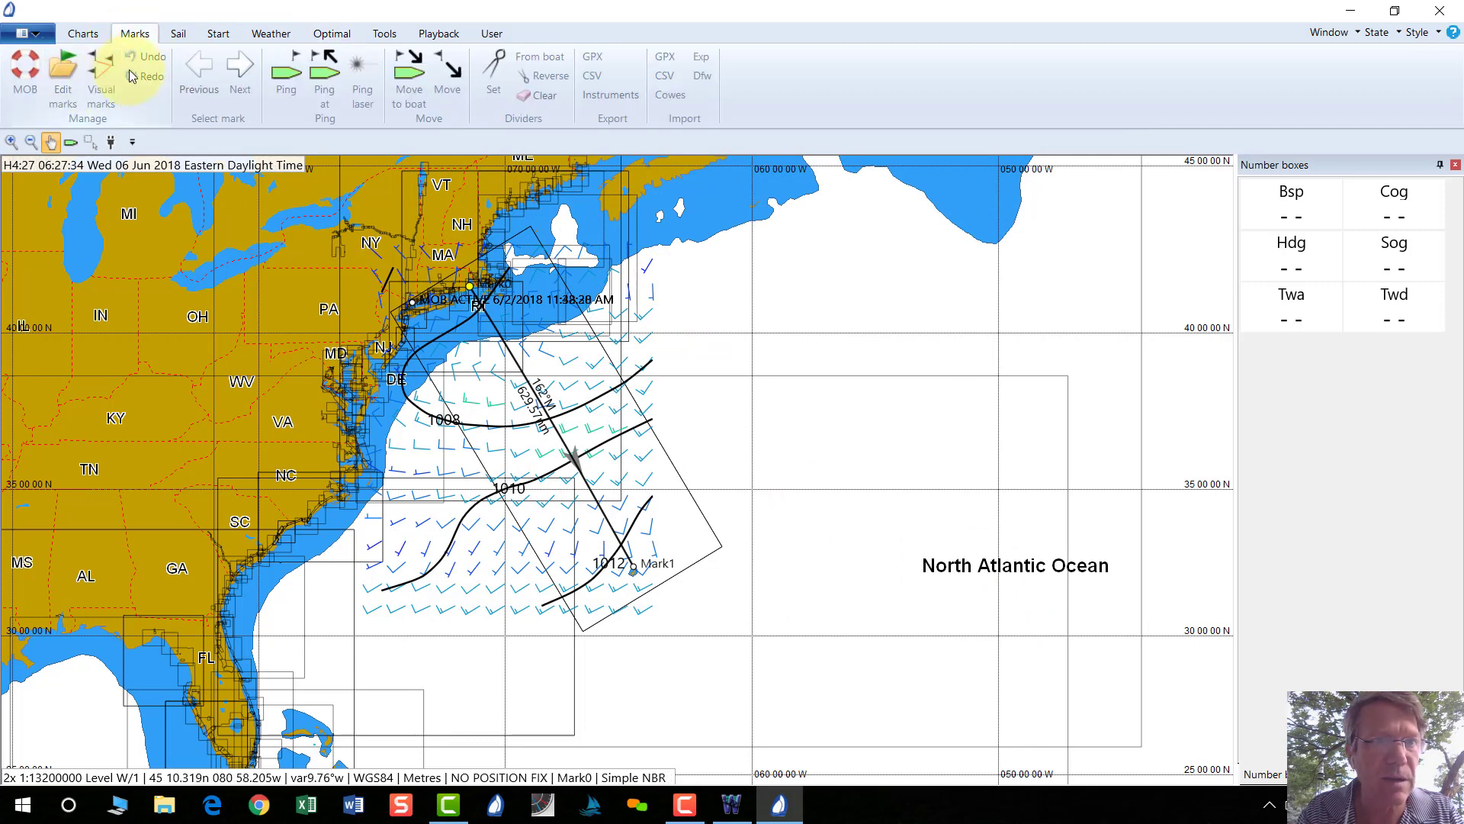
left_click(106, 89)
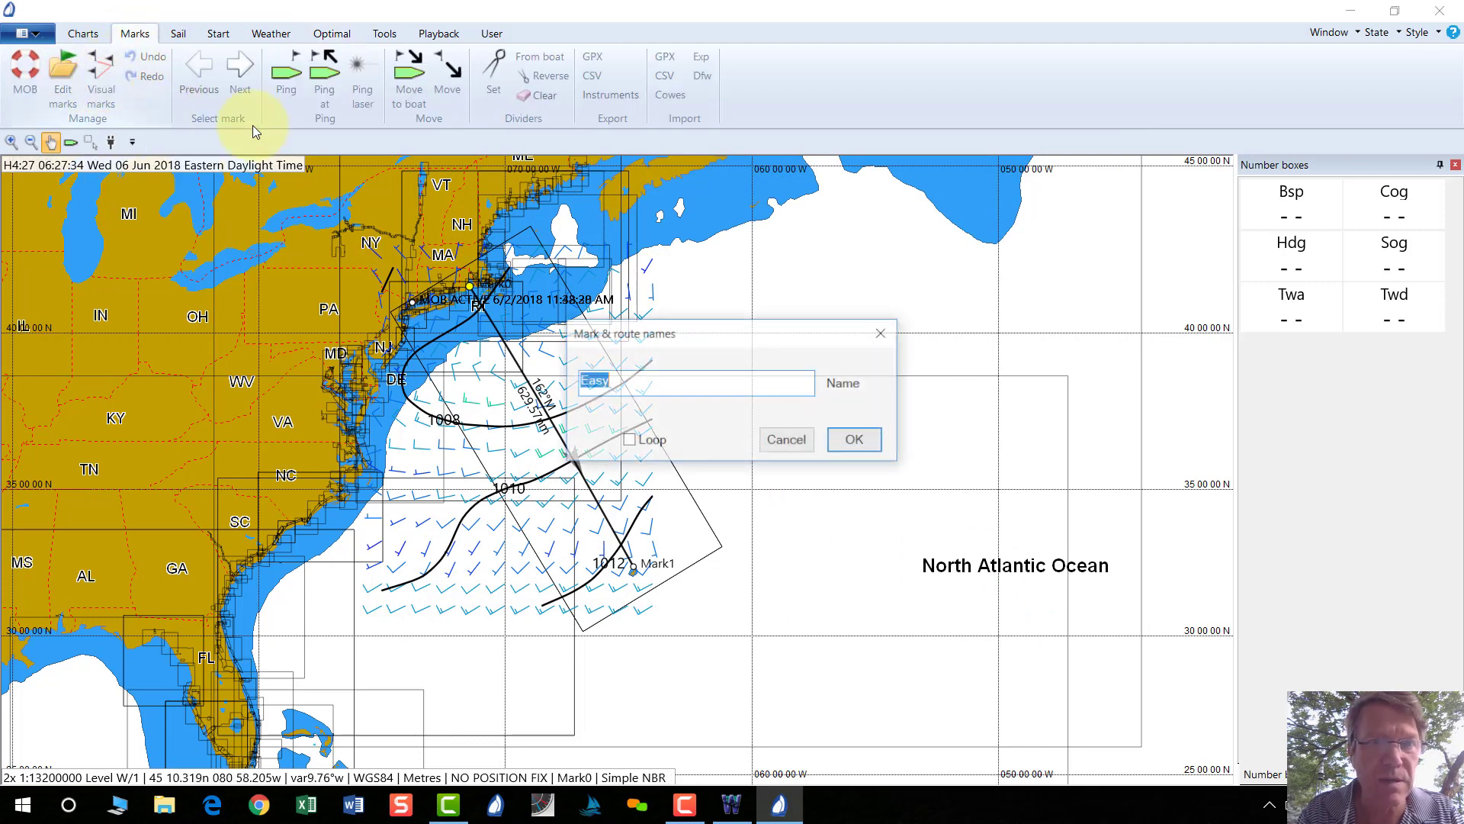
left_click(854, 440)
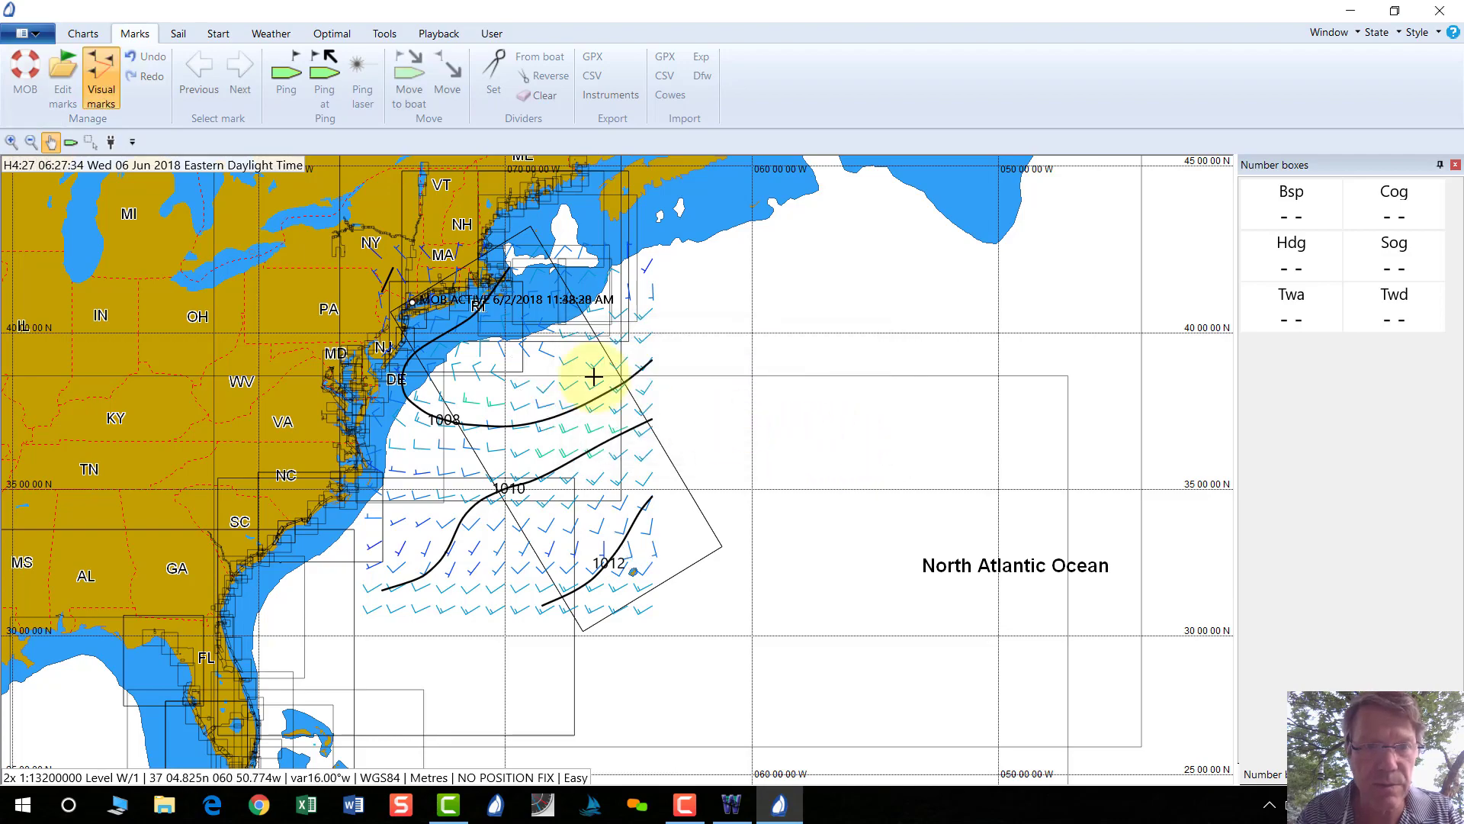
left_click(76, 72)
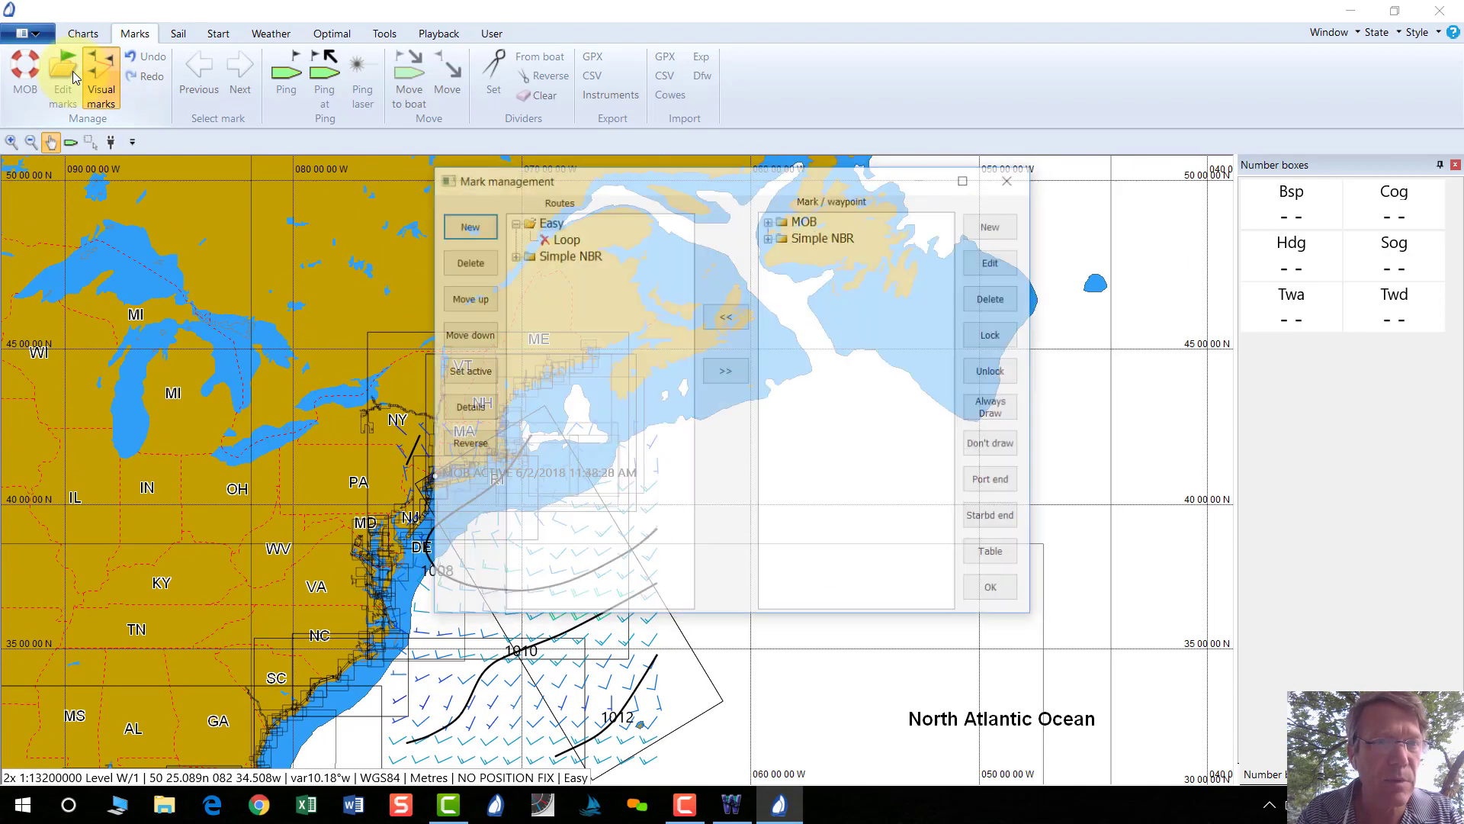
left_click(995, 591)
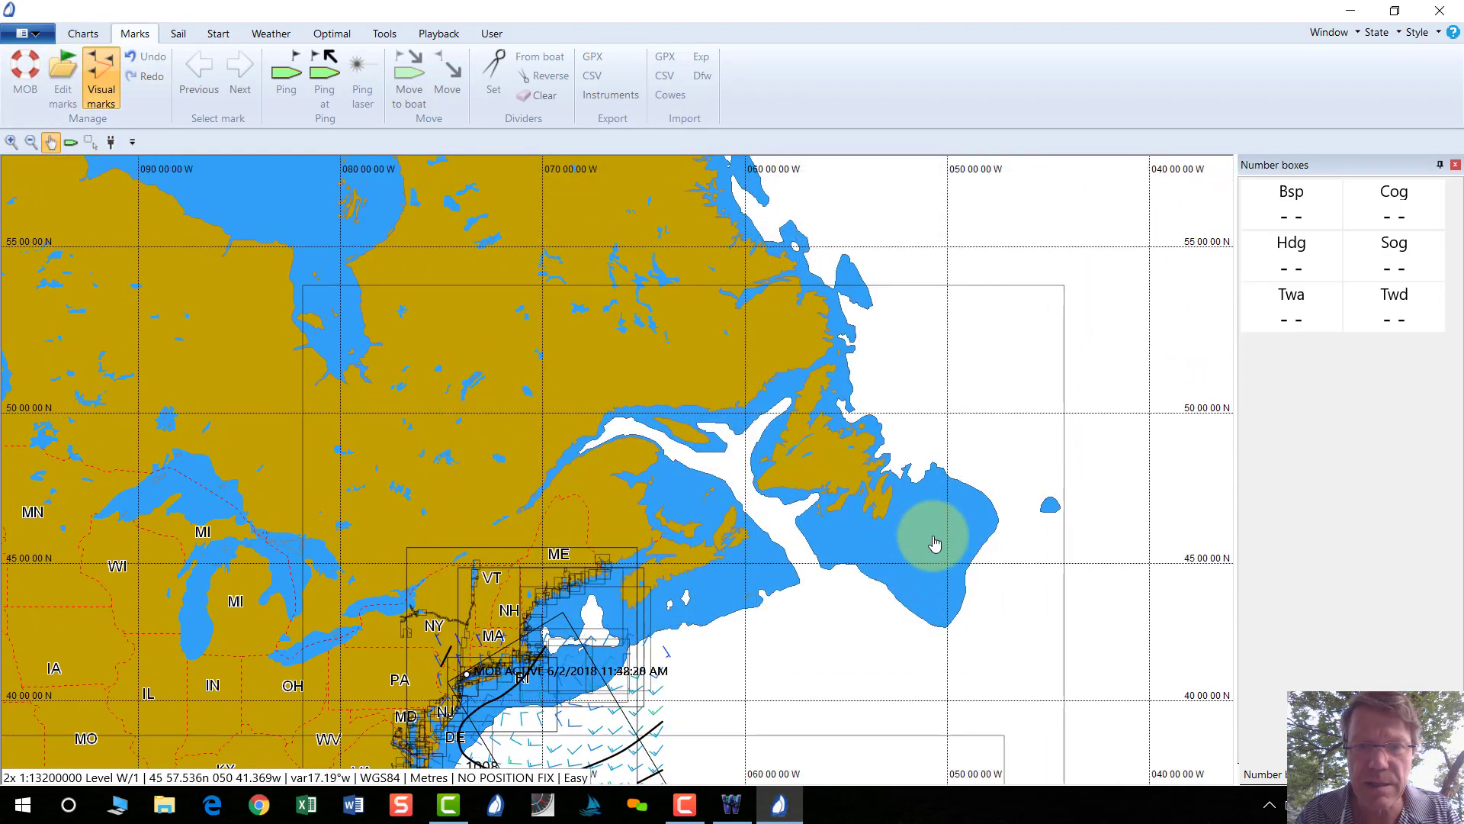
left_click_drag(768, 588, 801, 236)
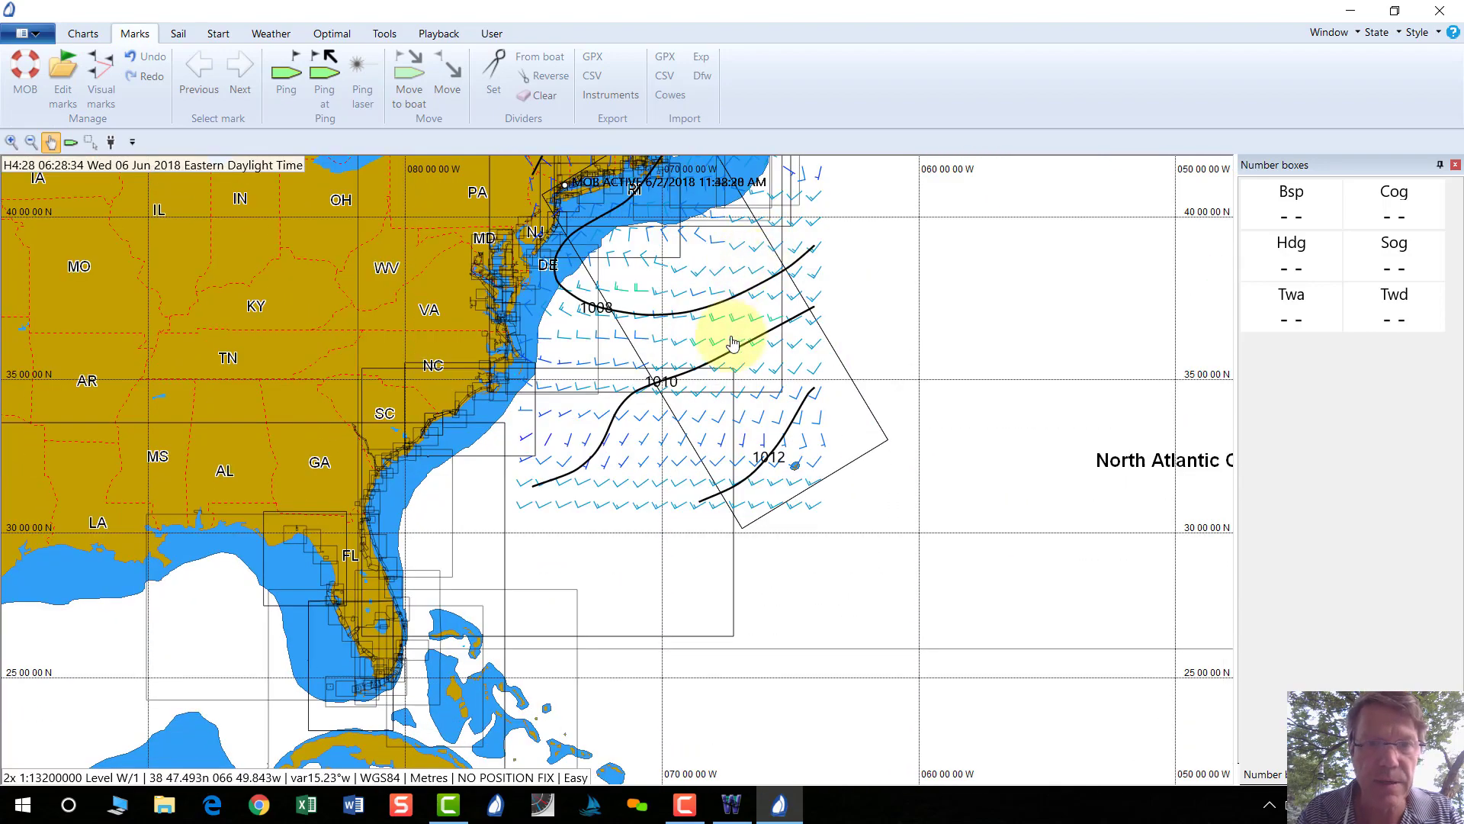
Select Simple NBR in the route list and set it as the active route.
left_click(61, 68)
left_click(553, 257)
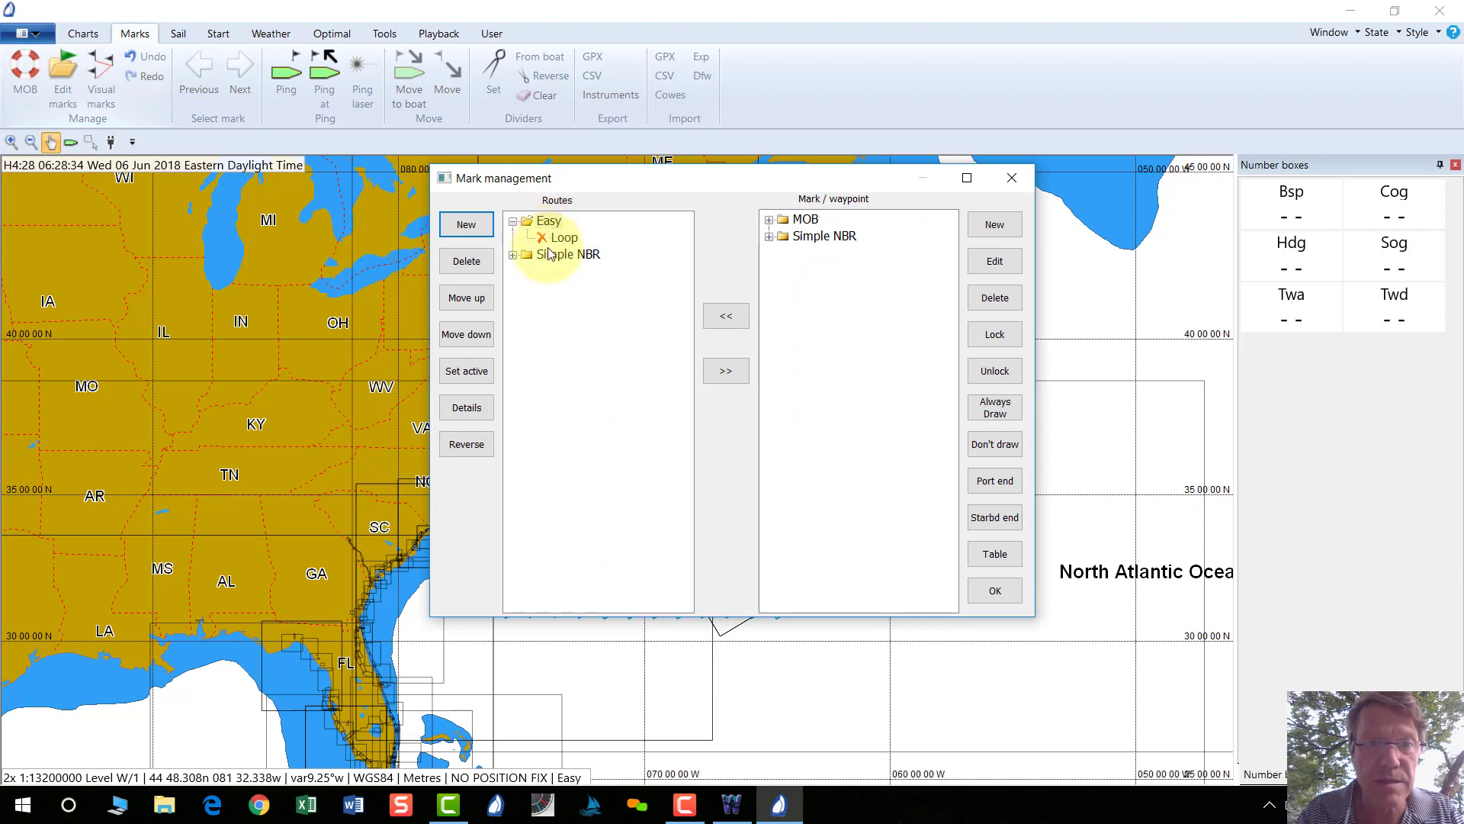
left_click(474, 370)
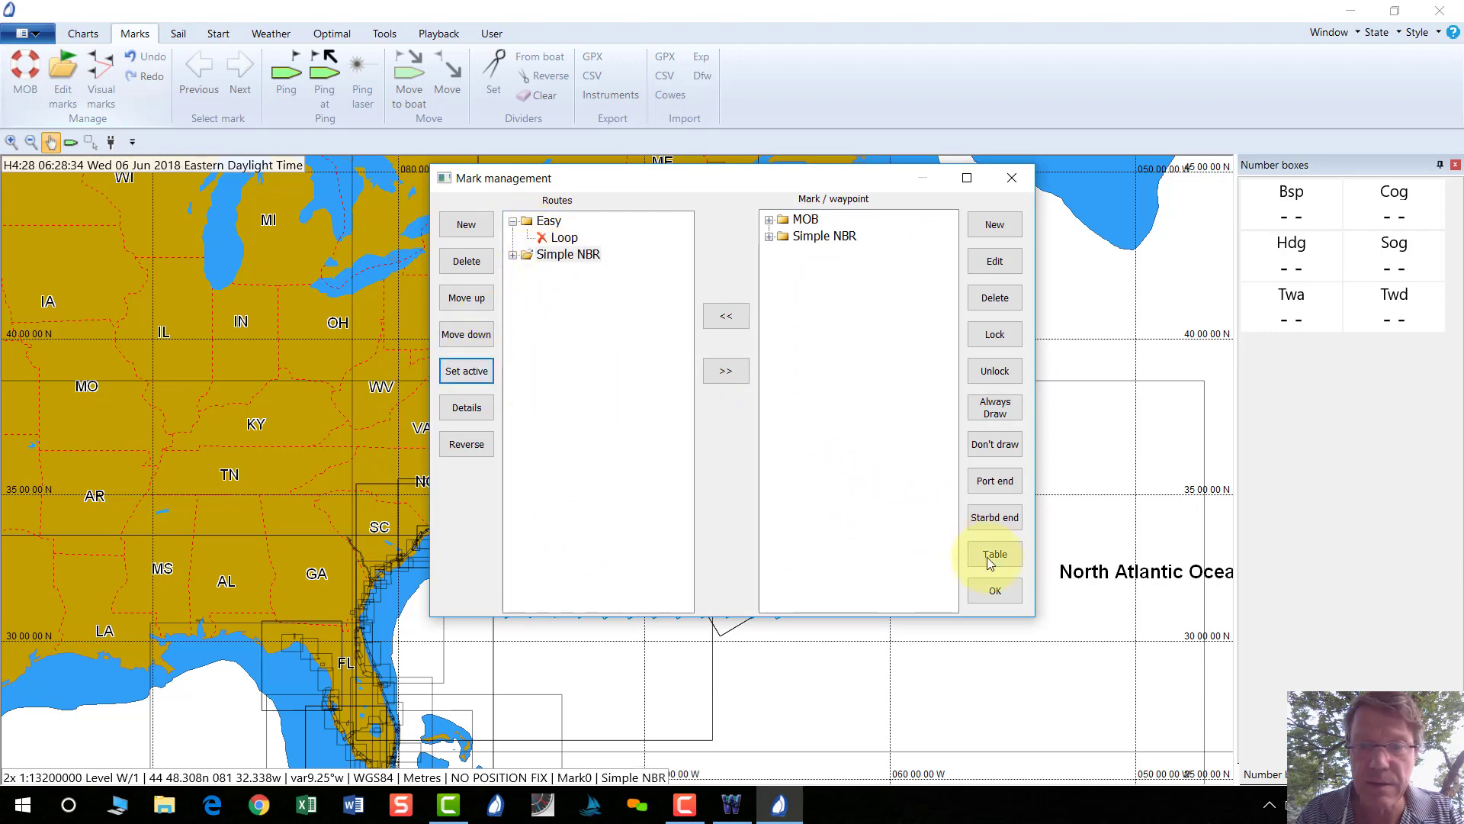
left_click(995, 591)
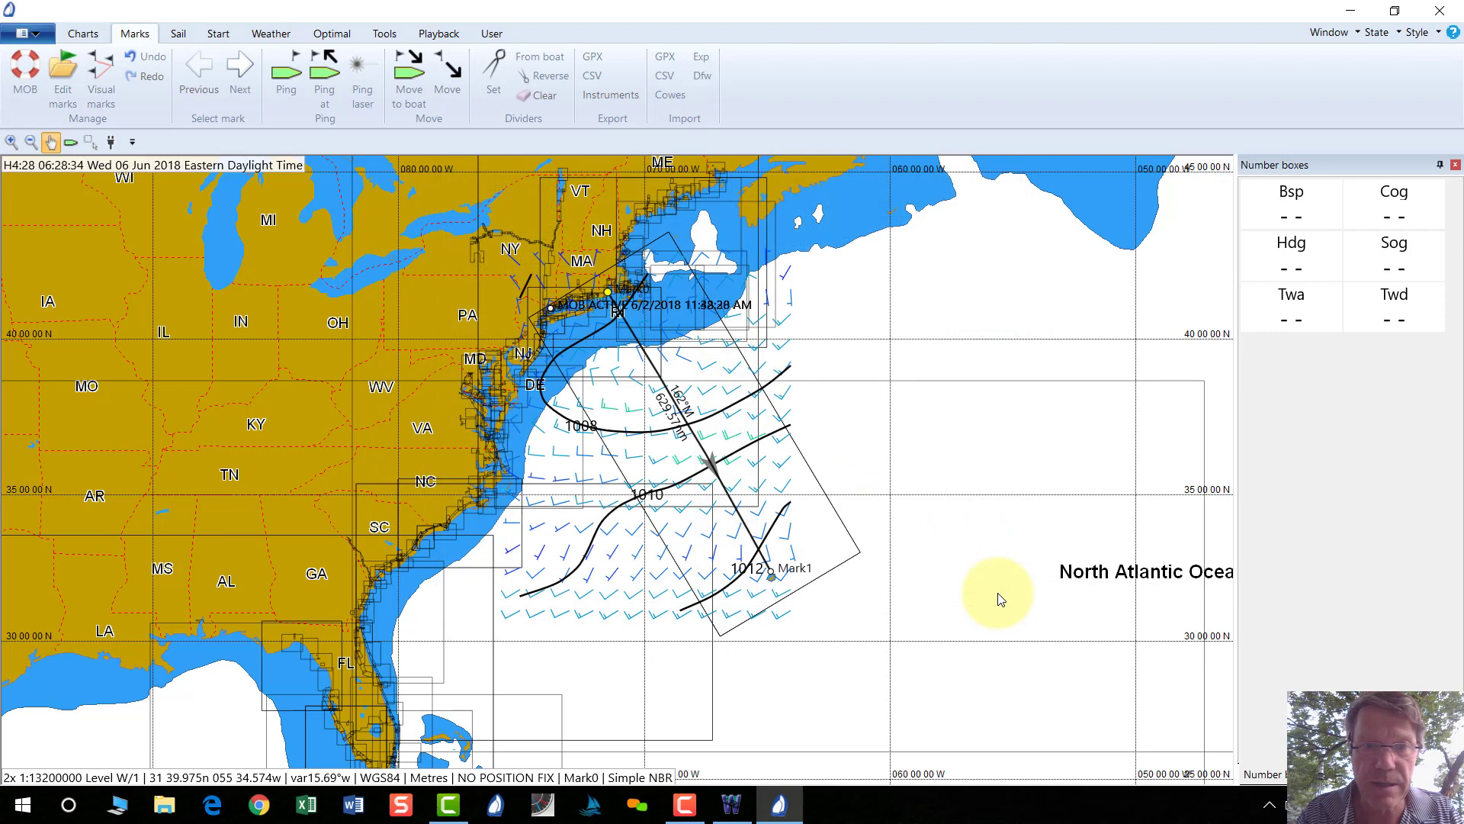
Run Optimise to plot isochrones and the optimal route to Mark1, then switch to WeatherNet.
left_click(322, 38)
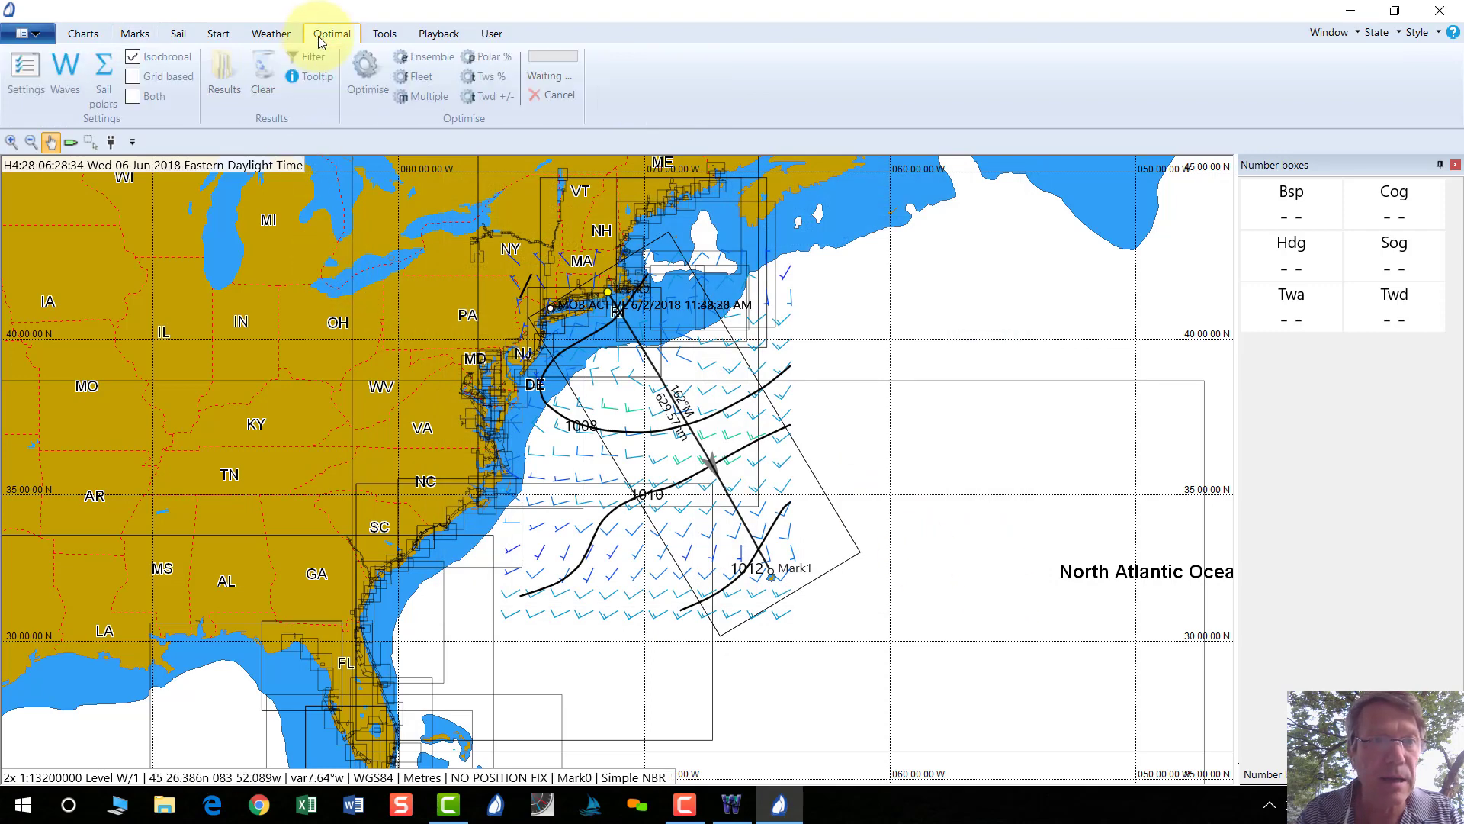
left_click(358, 68)
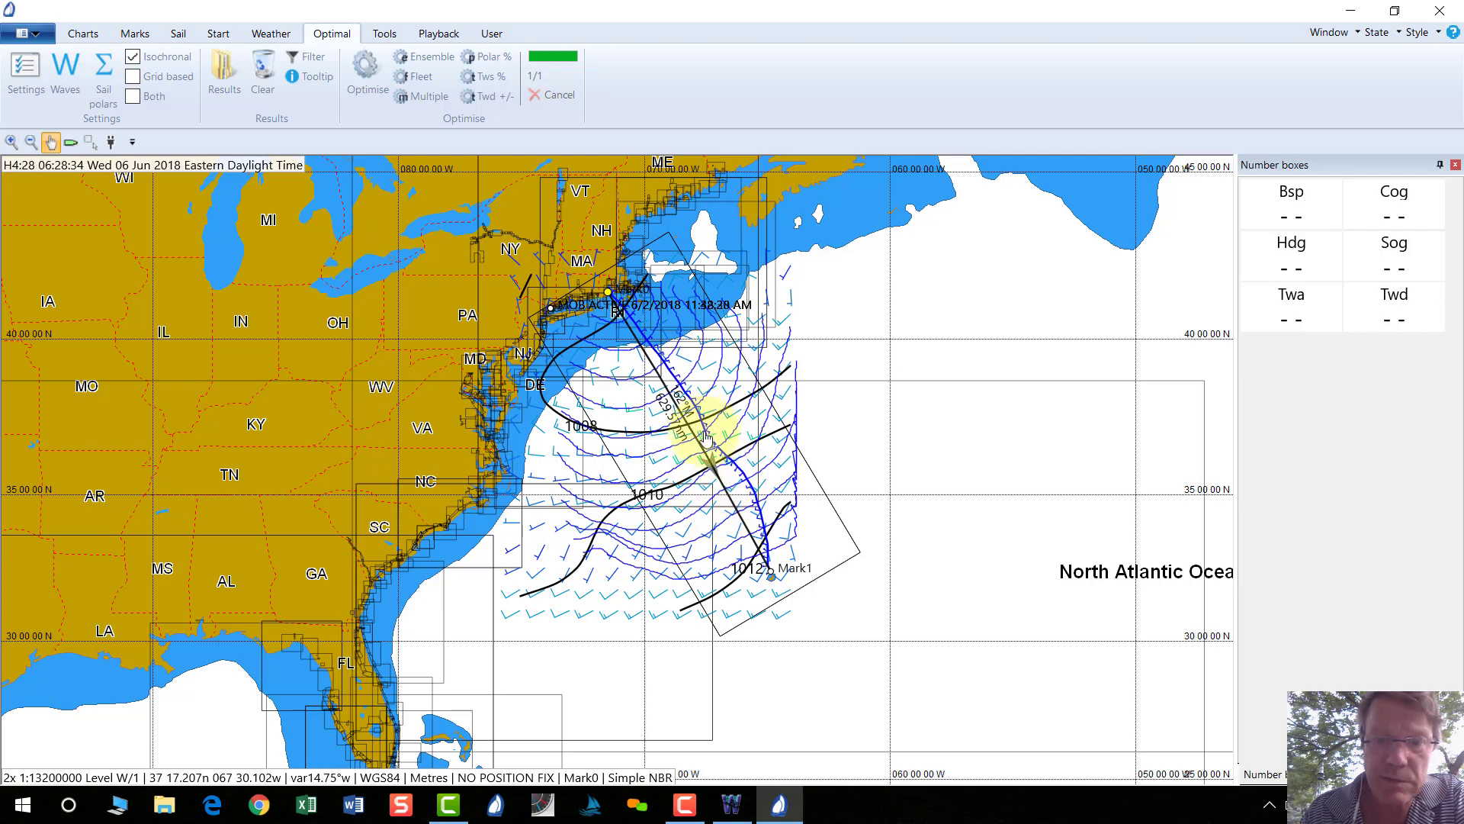
left_click(731, 805)
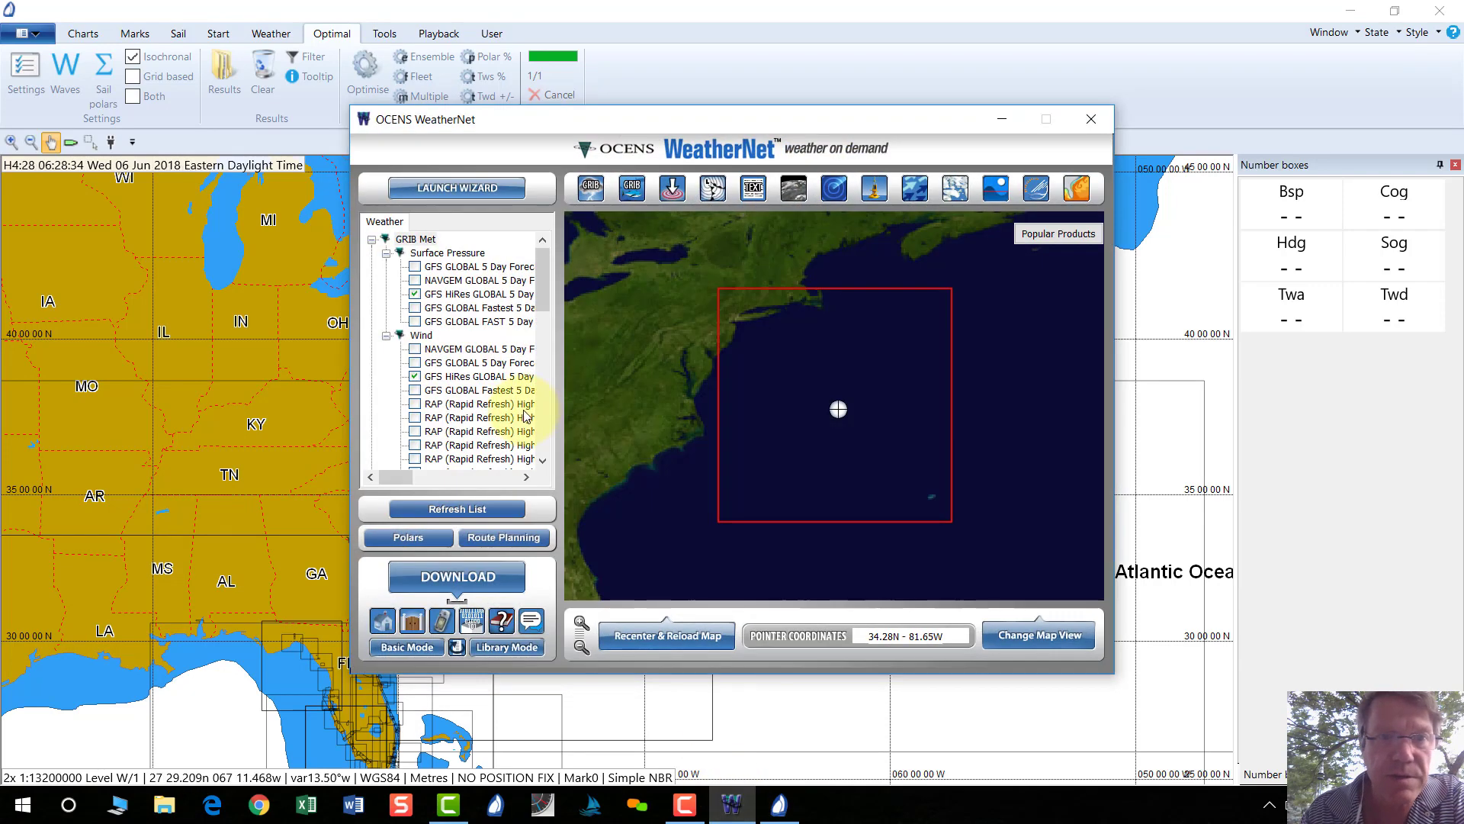
Launch the Content Wizard and advance past the GRIB, chart, text, satellite and buoy pages.
left_click(472, 187)
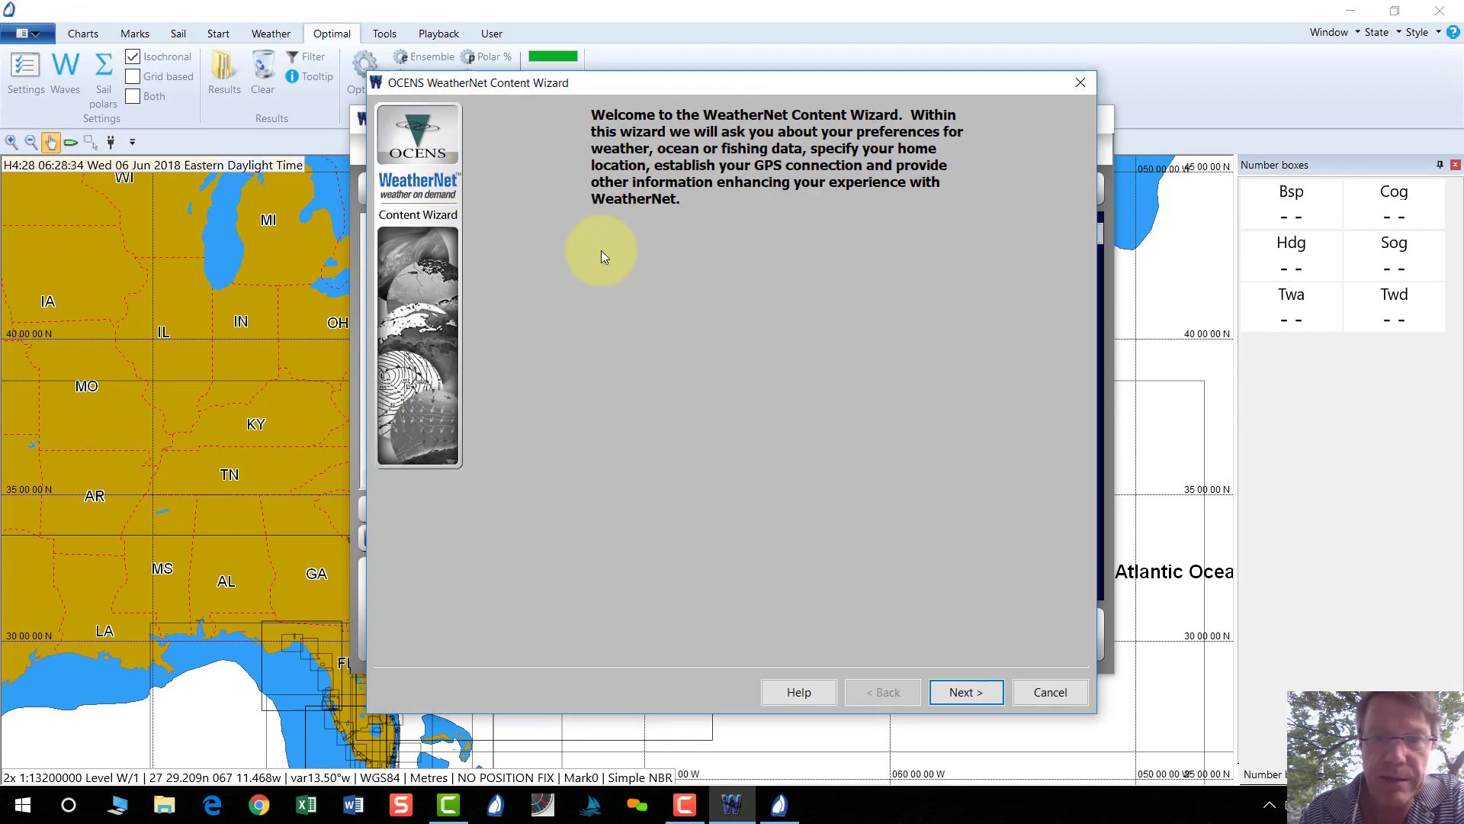
left_click(973, 692)
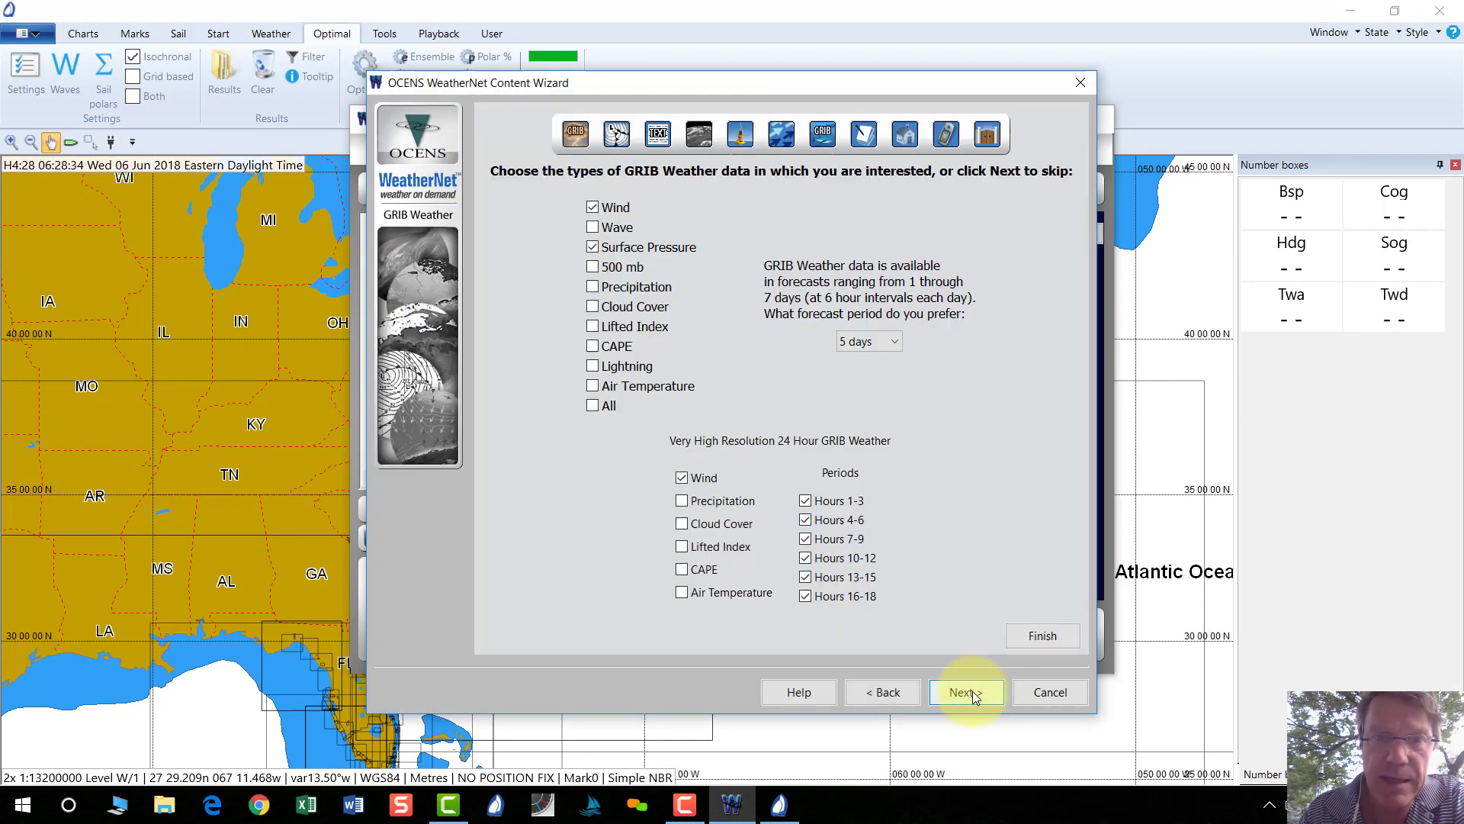
left_click(972, 691)
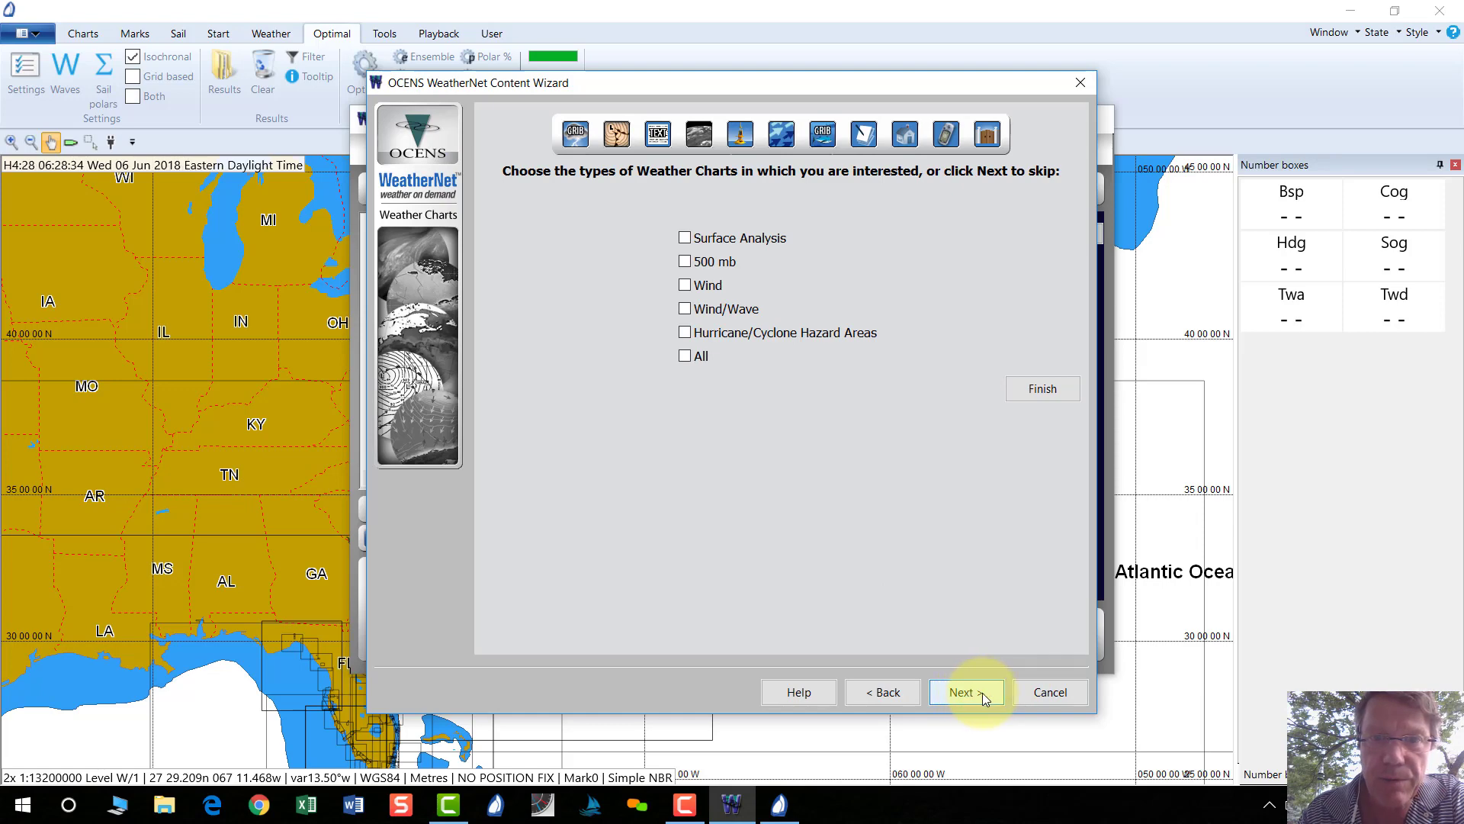
left_click(982, 693)
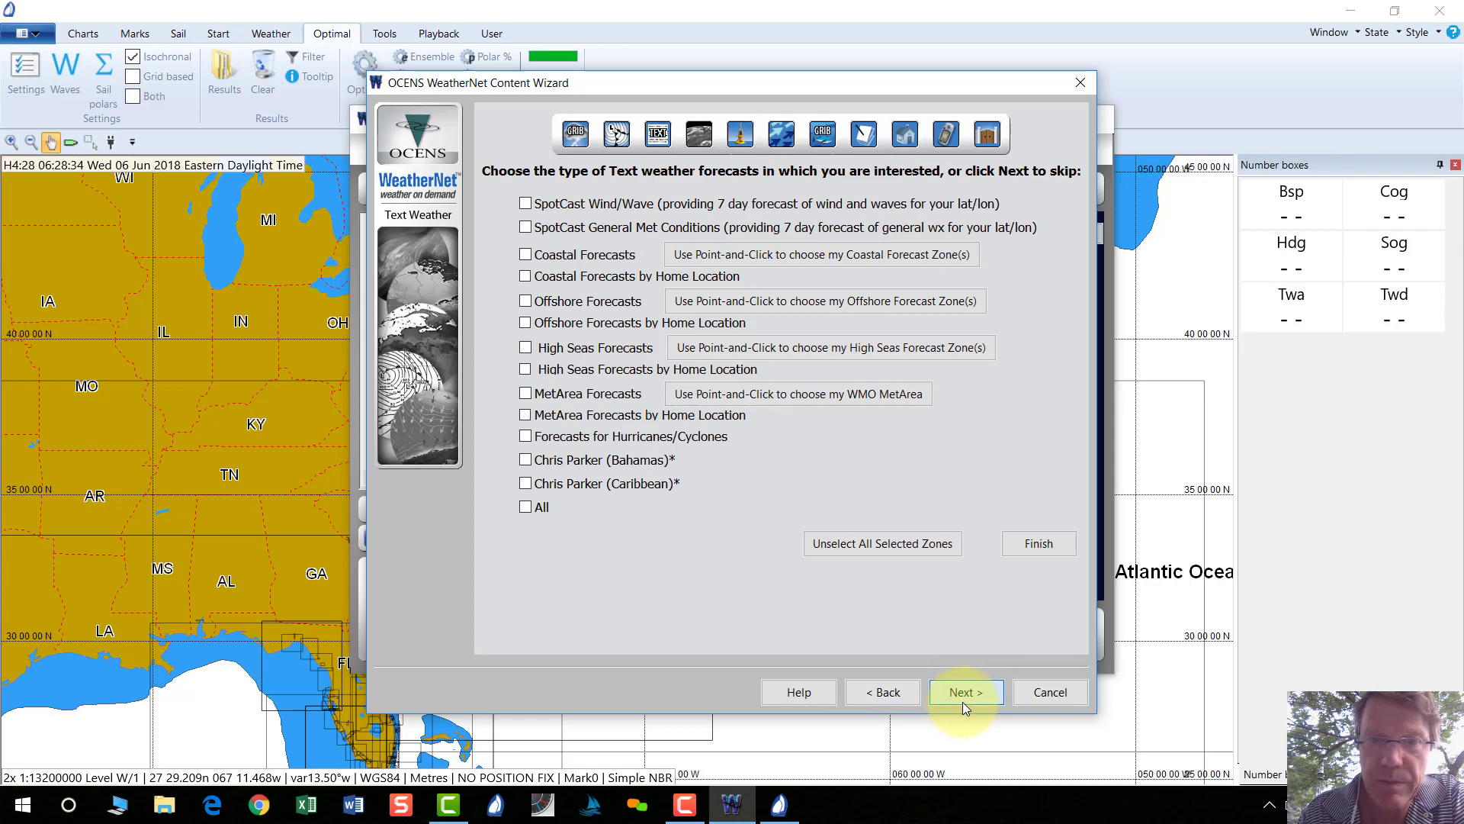
left_click(963, 703)
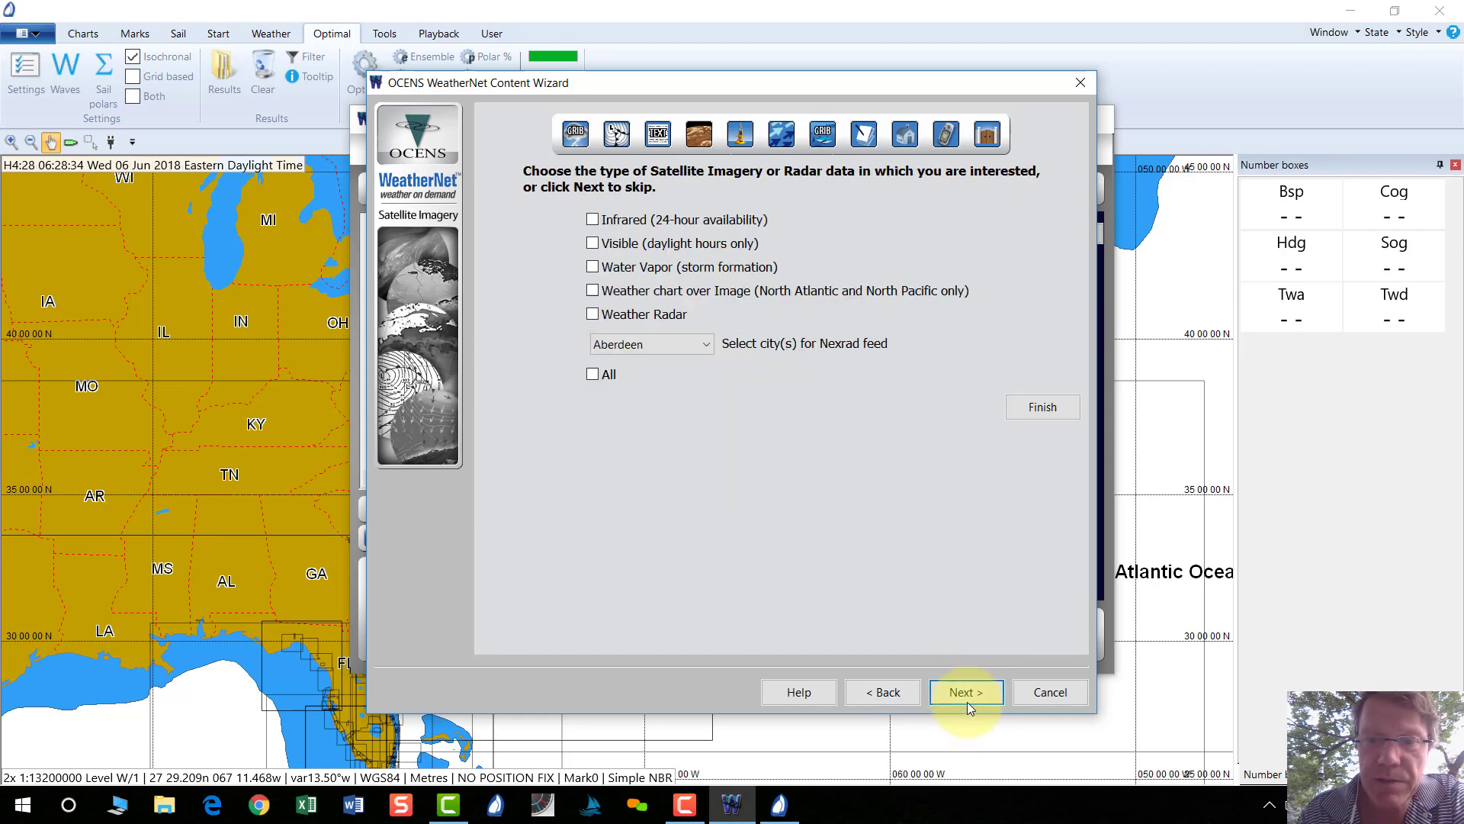
left_click(967, 700)
left_click(969, 694)
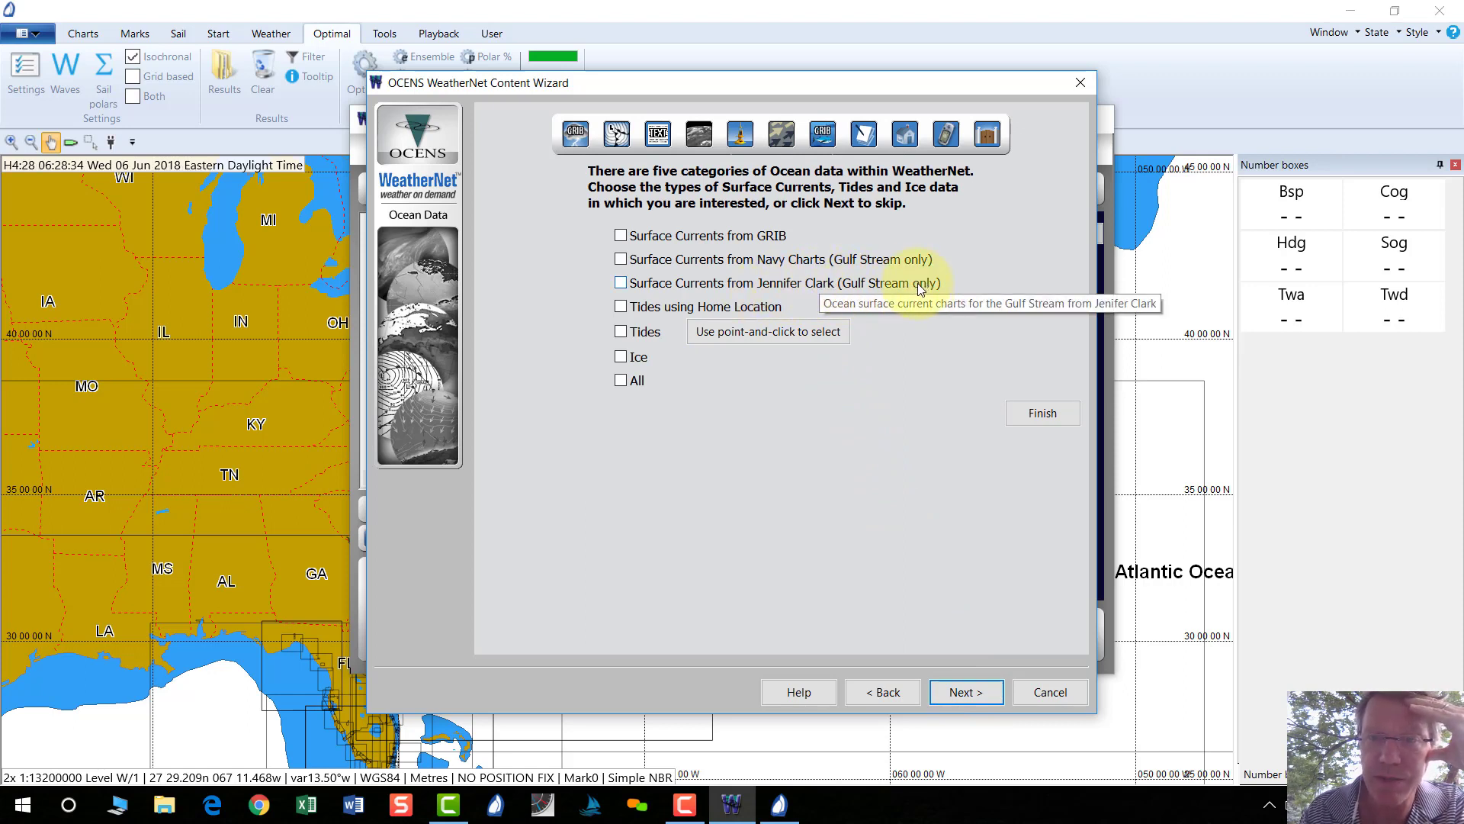
Tick GRIB, Navy and Jennifer Clark surface currents, then finish without fishing data.
left_click(620, 236)
left_click(621, 259)
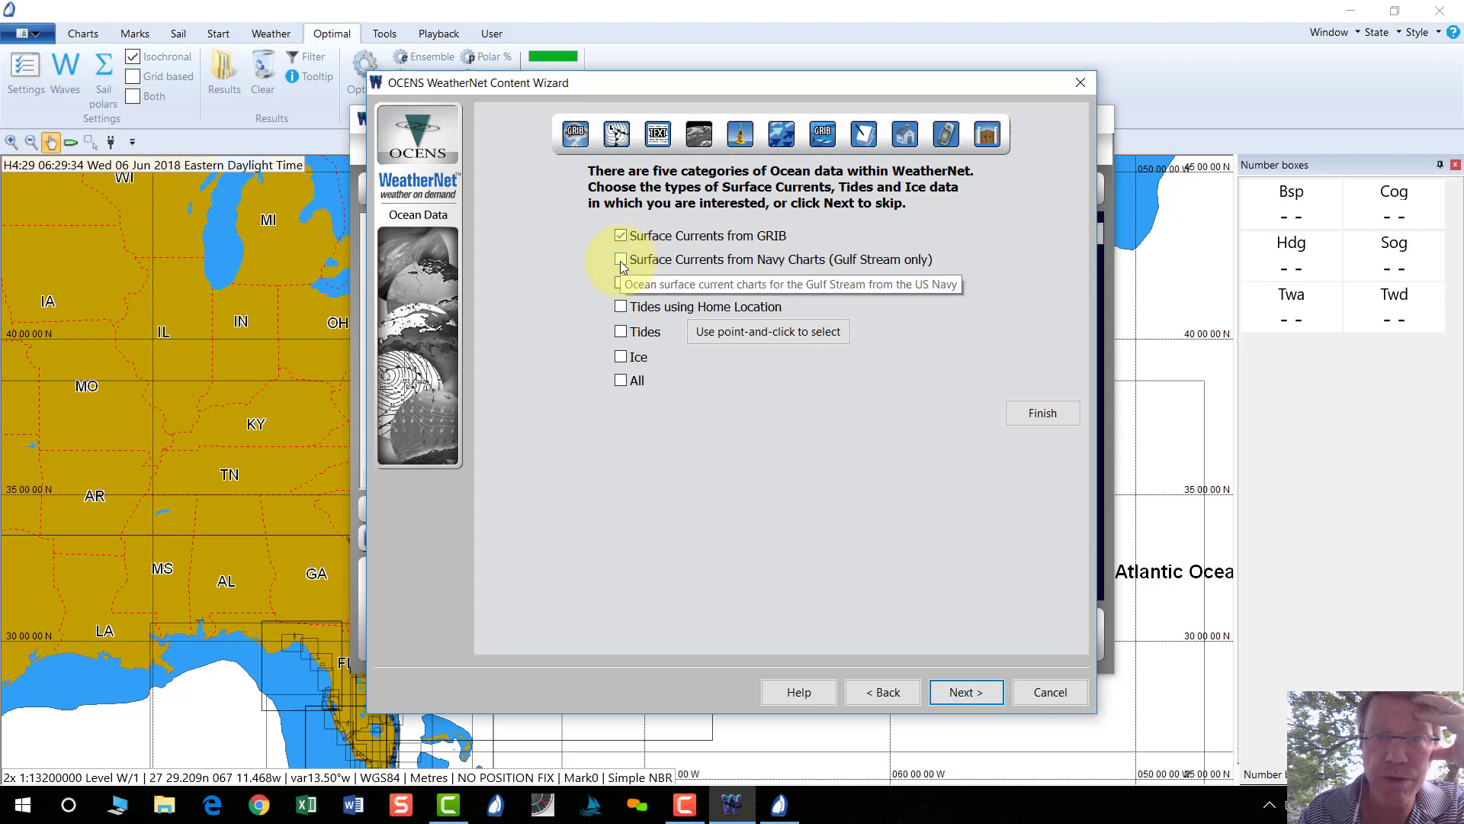
left_click(620, 282)
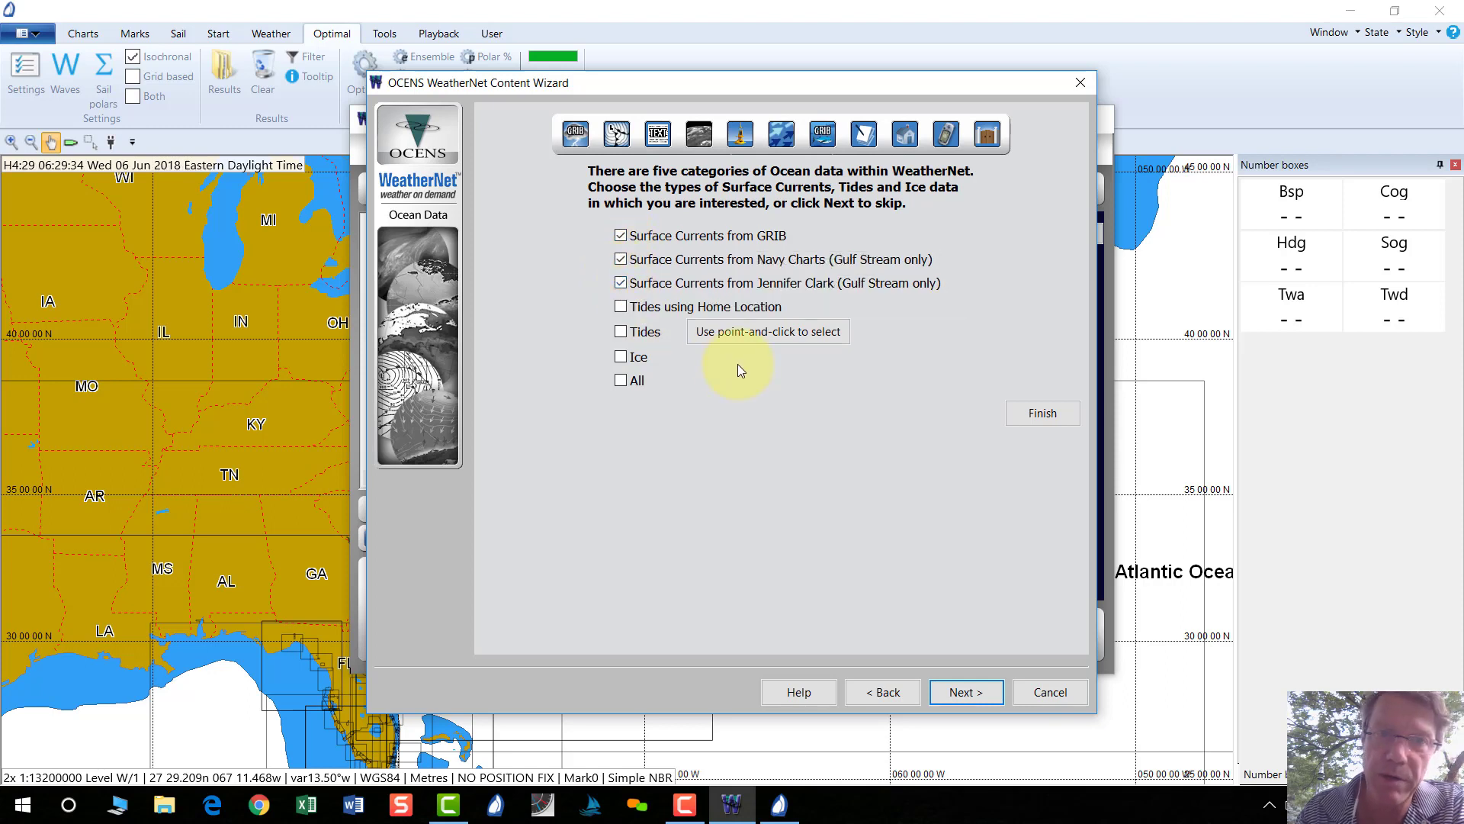
left_click(965, 692)
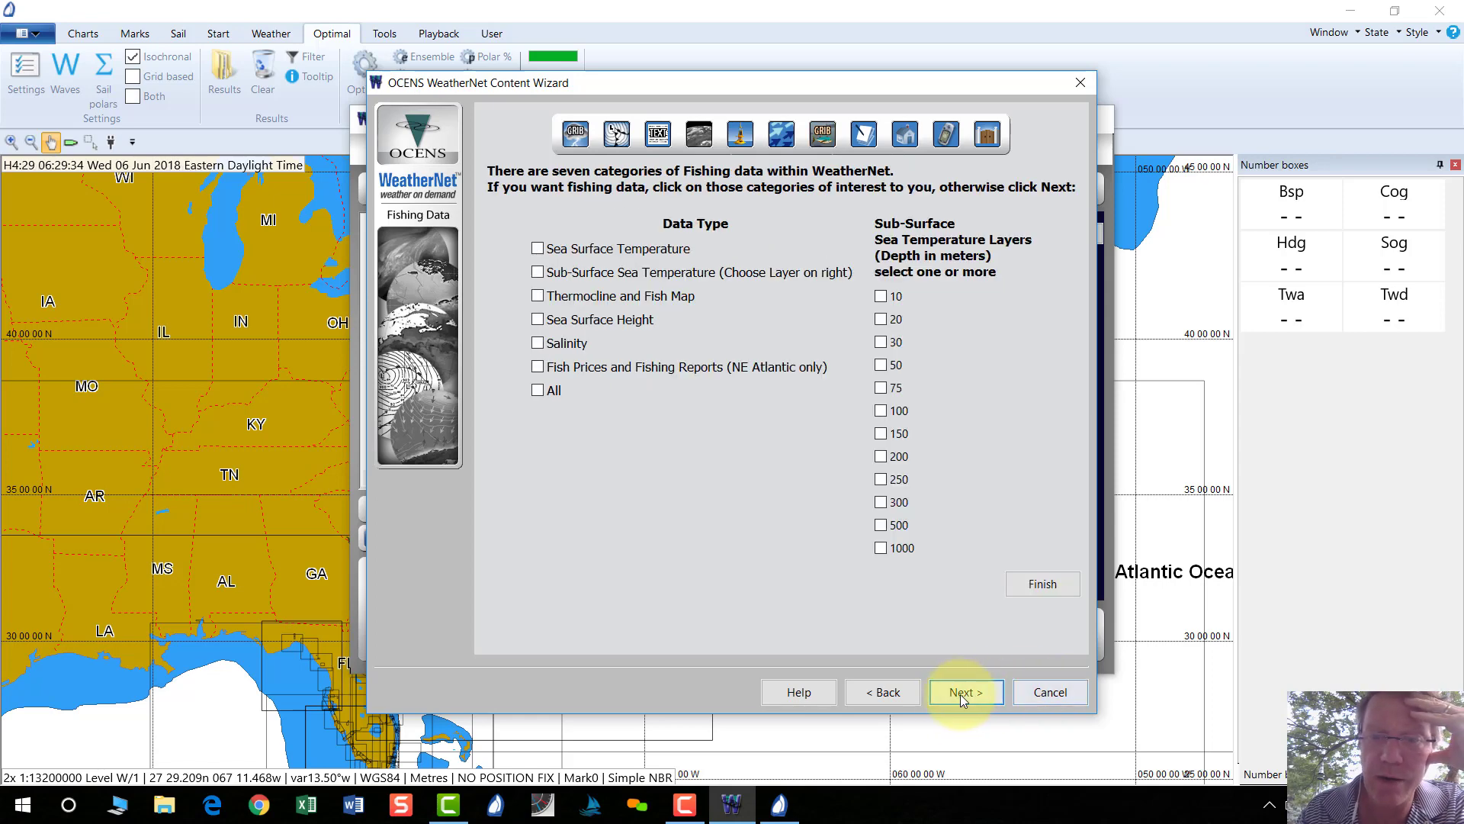
left_click(1042, 584)
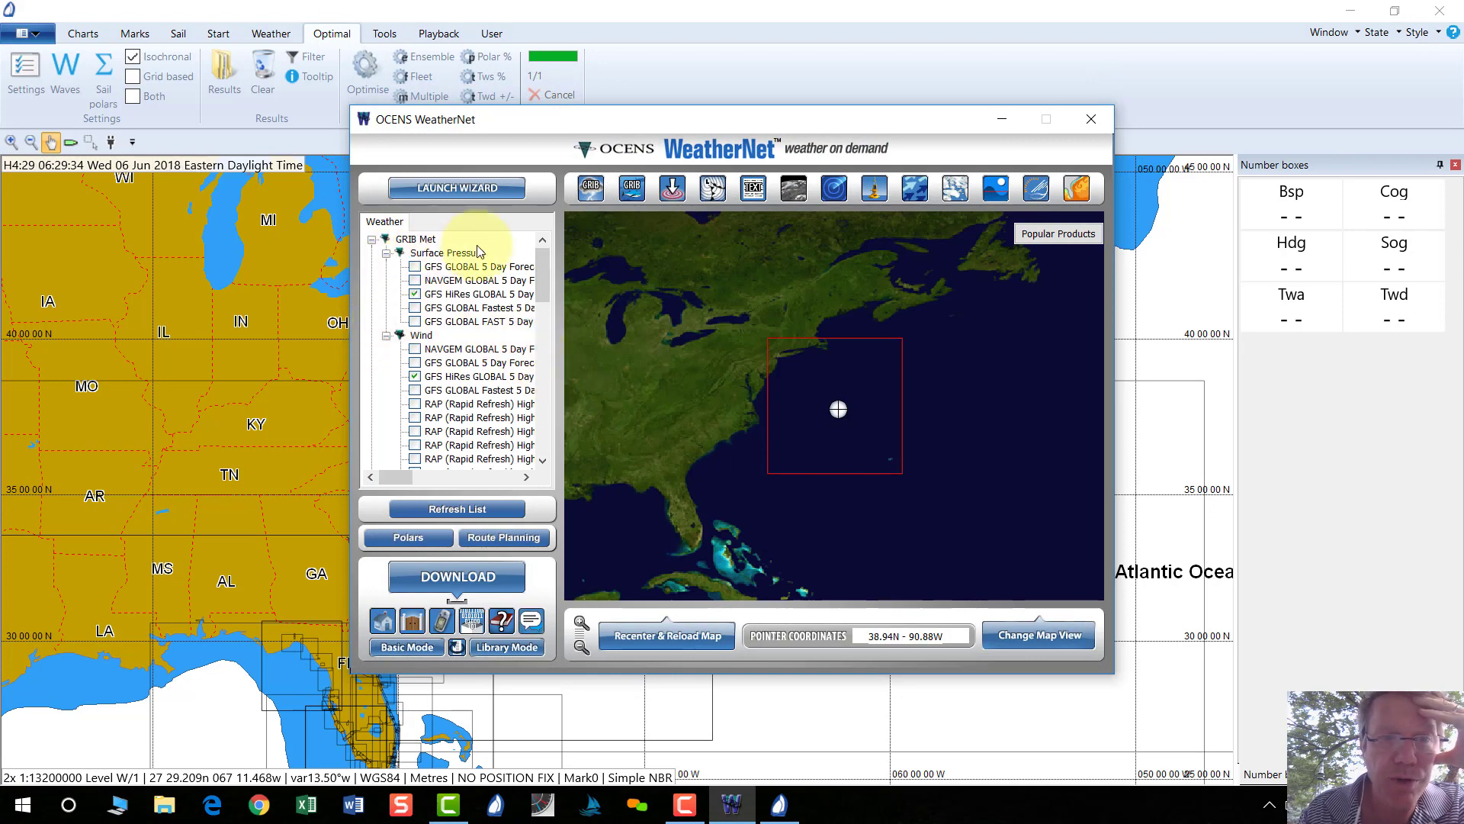
Tick both Navy Currents charts and the Most Recent BW Analysis charts, then download them.
left_click_drag(542, 261, 560, 414)
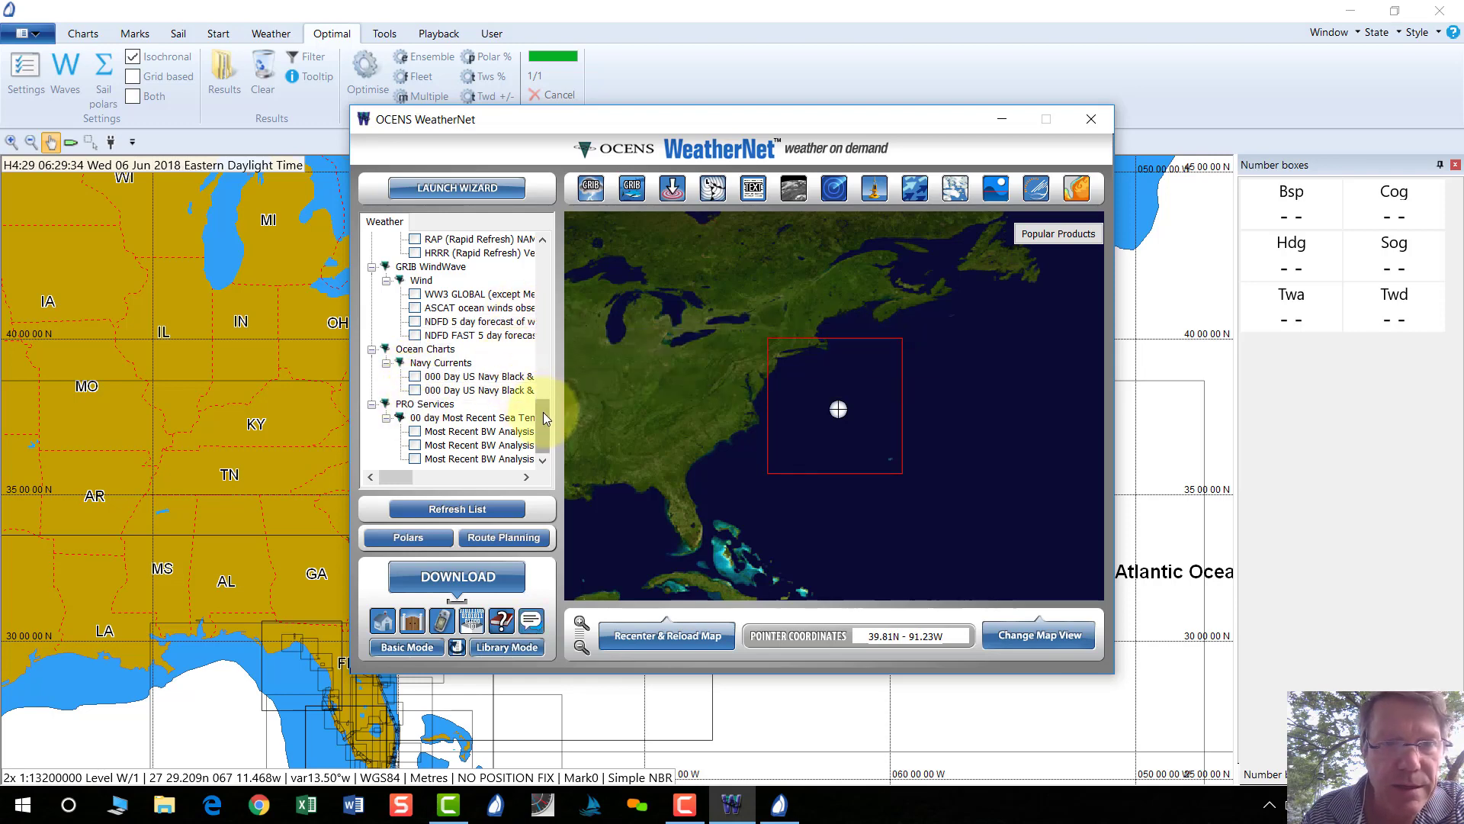
mouse_move(544, 421)
left_mouse_down()
mouse_move(562, 315)
mouse_move(549, 267)
mouse_move(547, 428)
left_mouse_up()
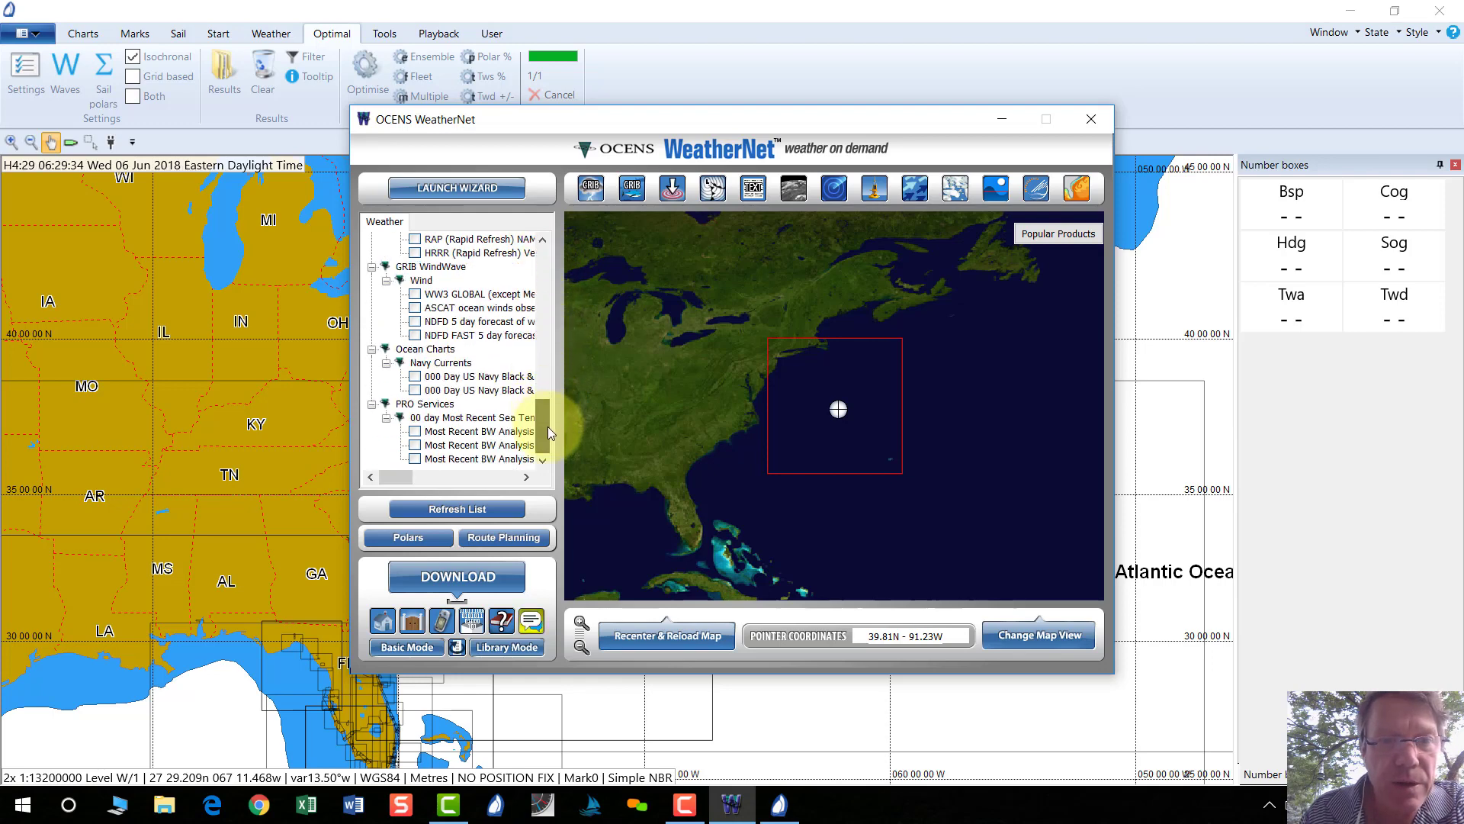
left_click(415, 390)
left_click(415, 431)
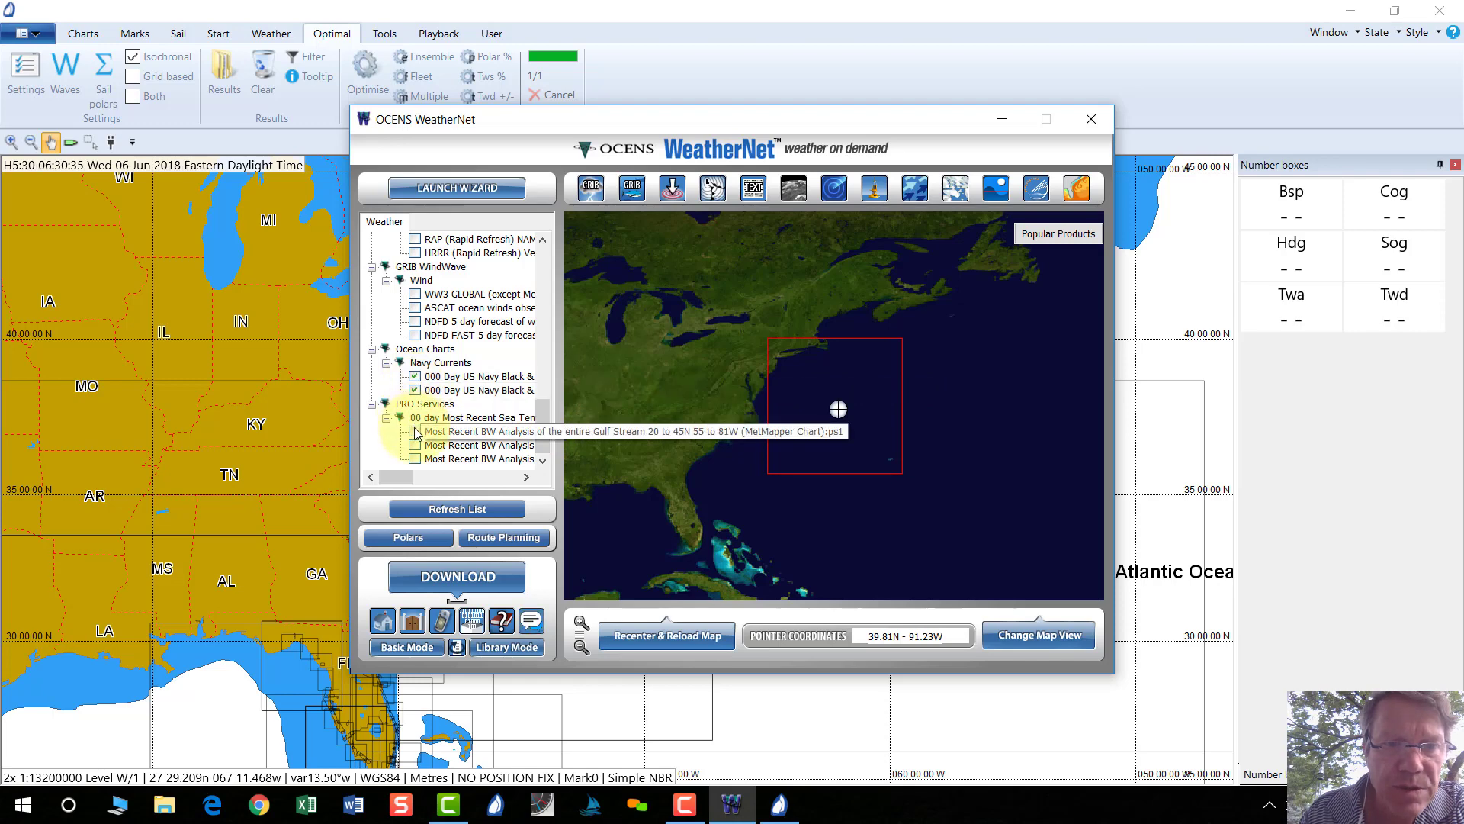
left_click(415, 445)
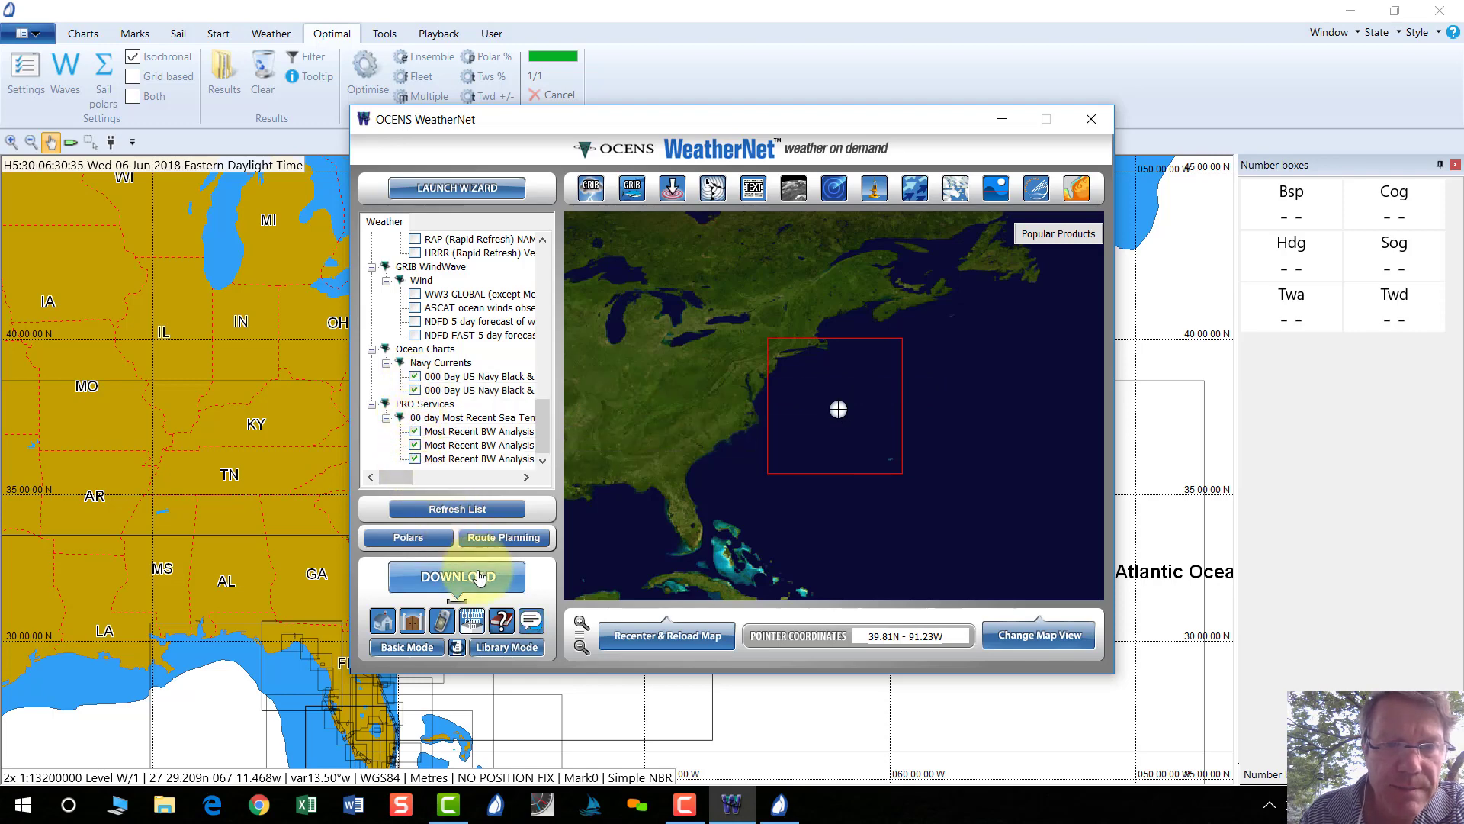
left_click(477, 578)
left_click(484, 240)
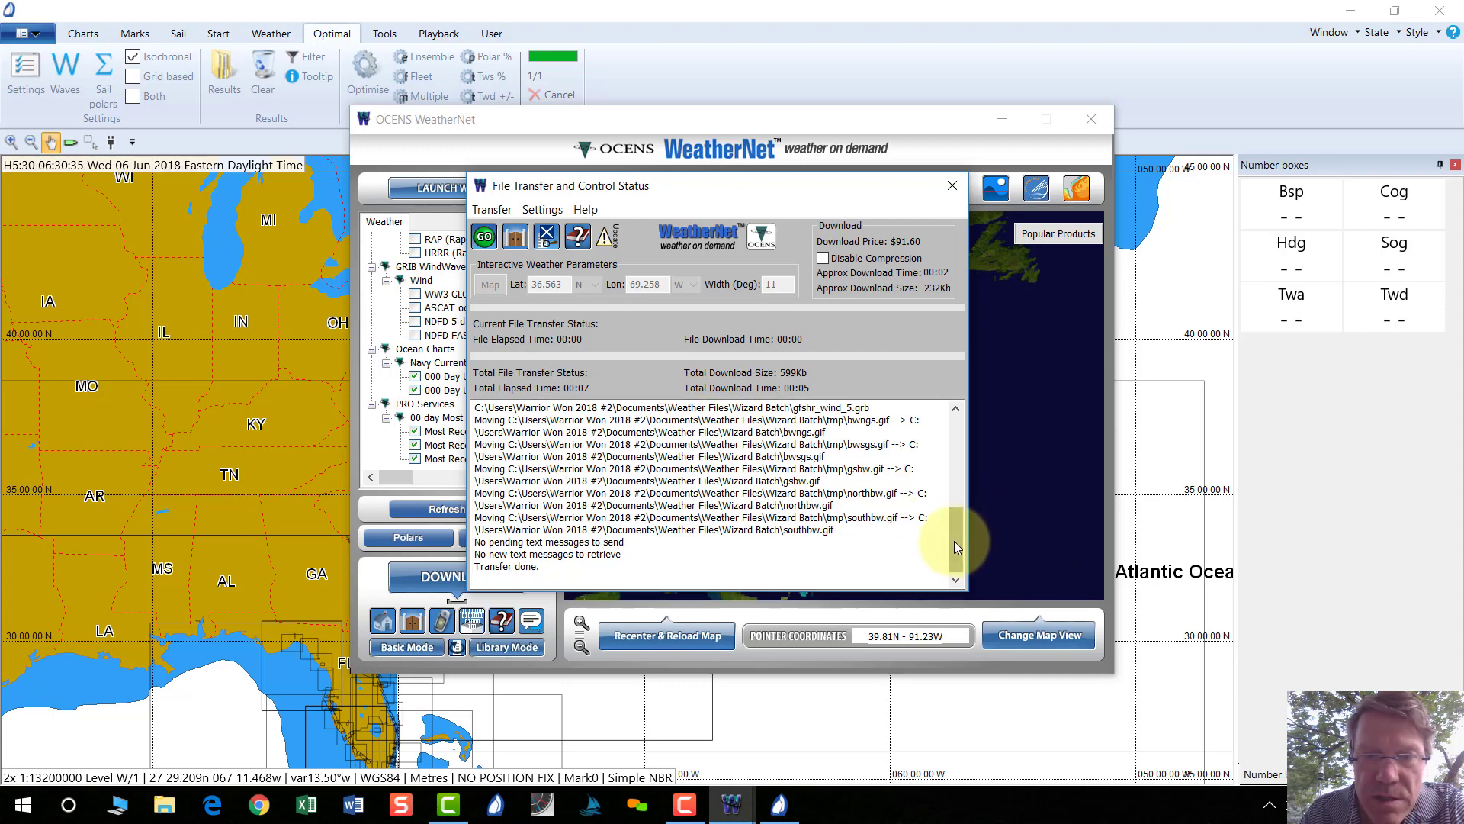
Review the File Transfer log for 'Transfer done.' and close the transfer window.
scroll(955, 528, "up", 1)
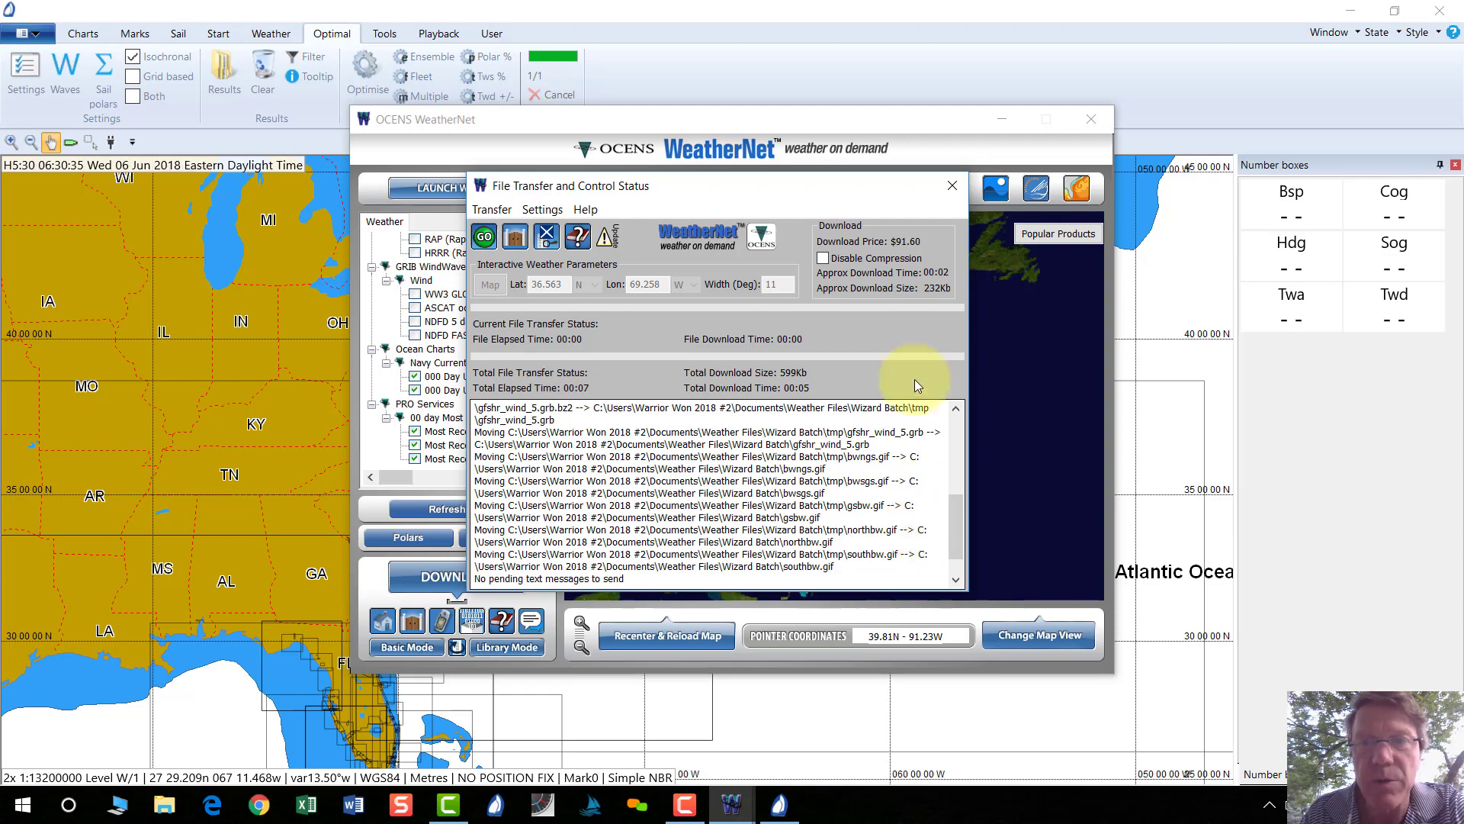
left_click(954, 177)
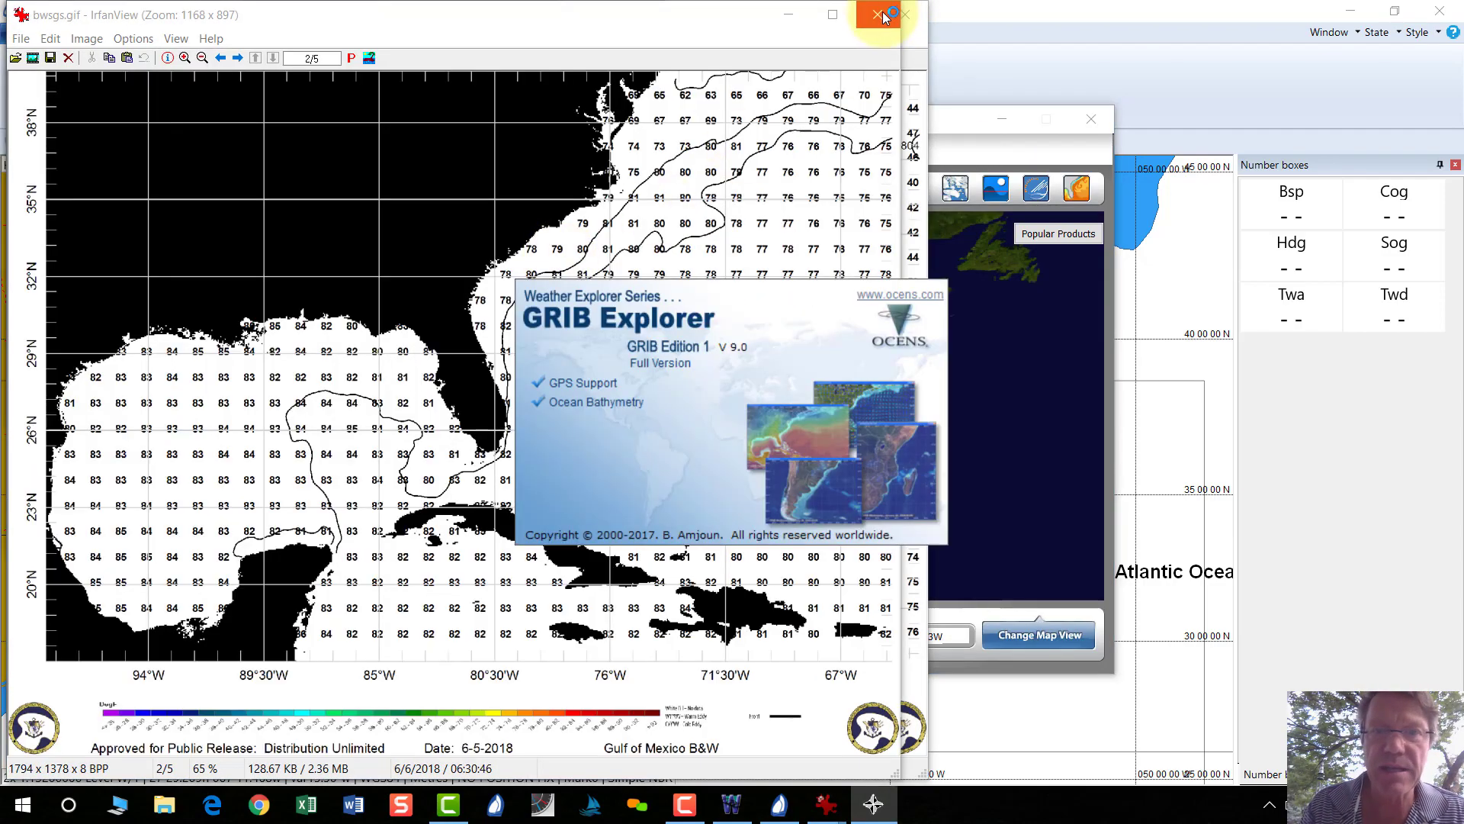
Close the wind and pressure GRIB file, GRIB Explorer, and the bwsgs.gif and bwngs.gif charts.
left_click(882, 23)
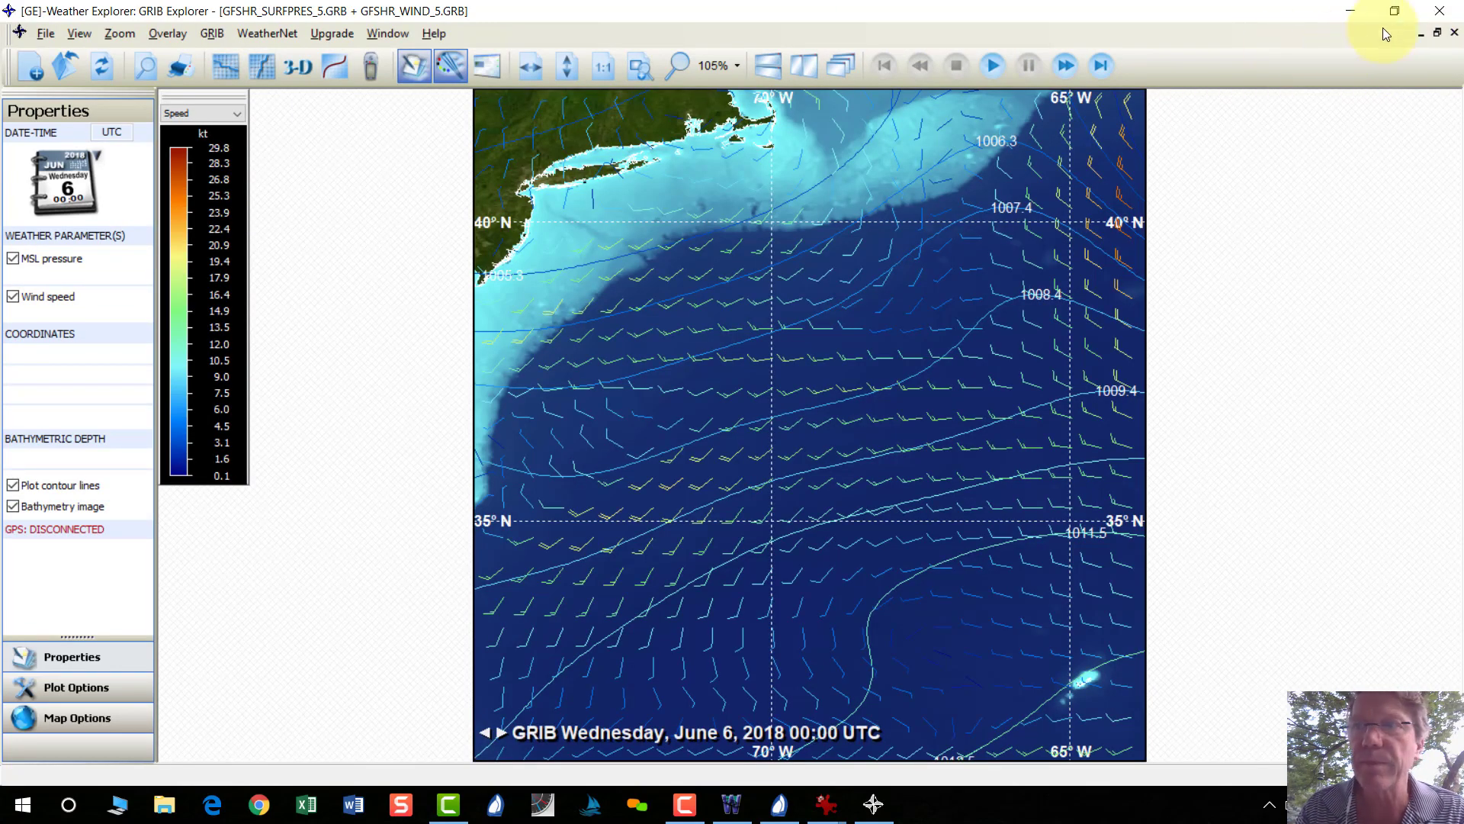
left_click(1454, 32)
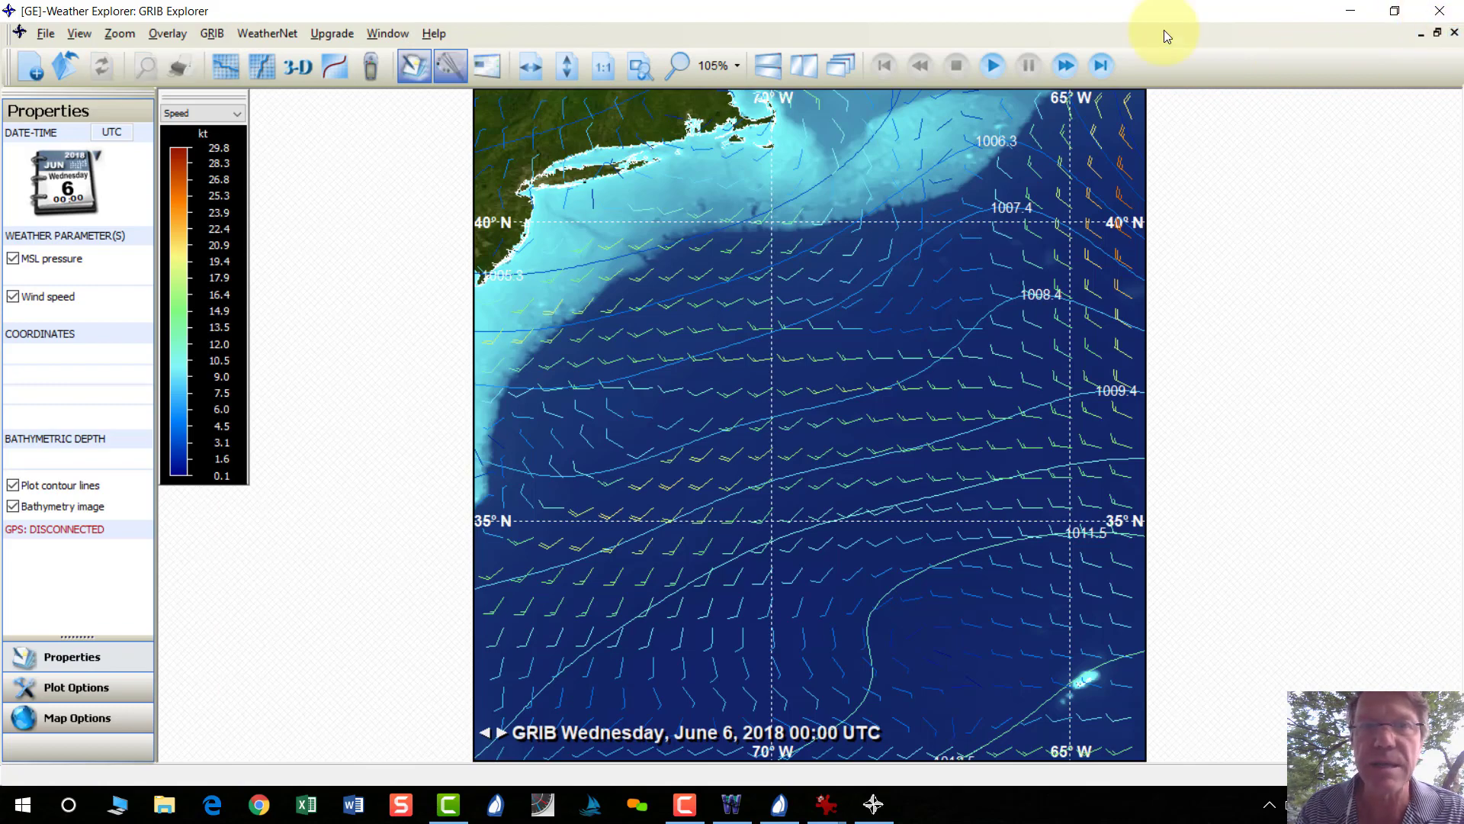
left_click(1440, 11)
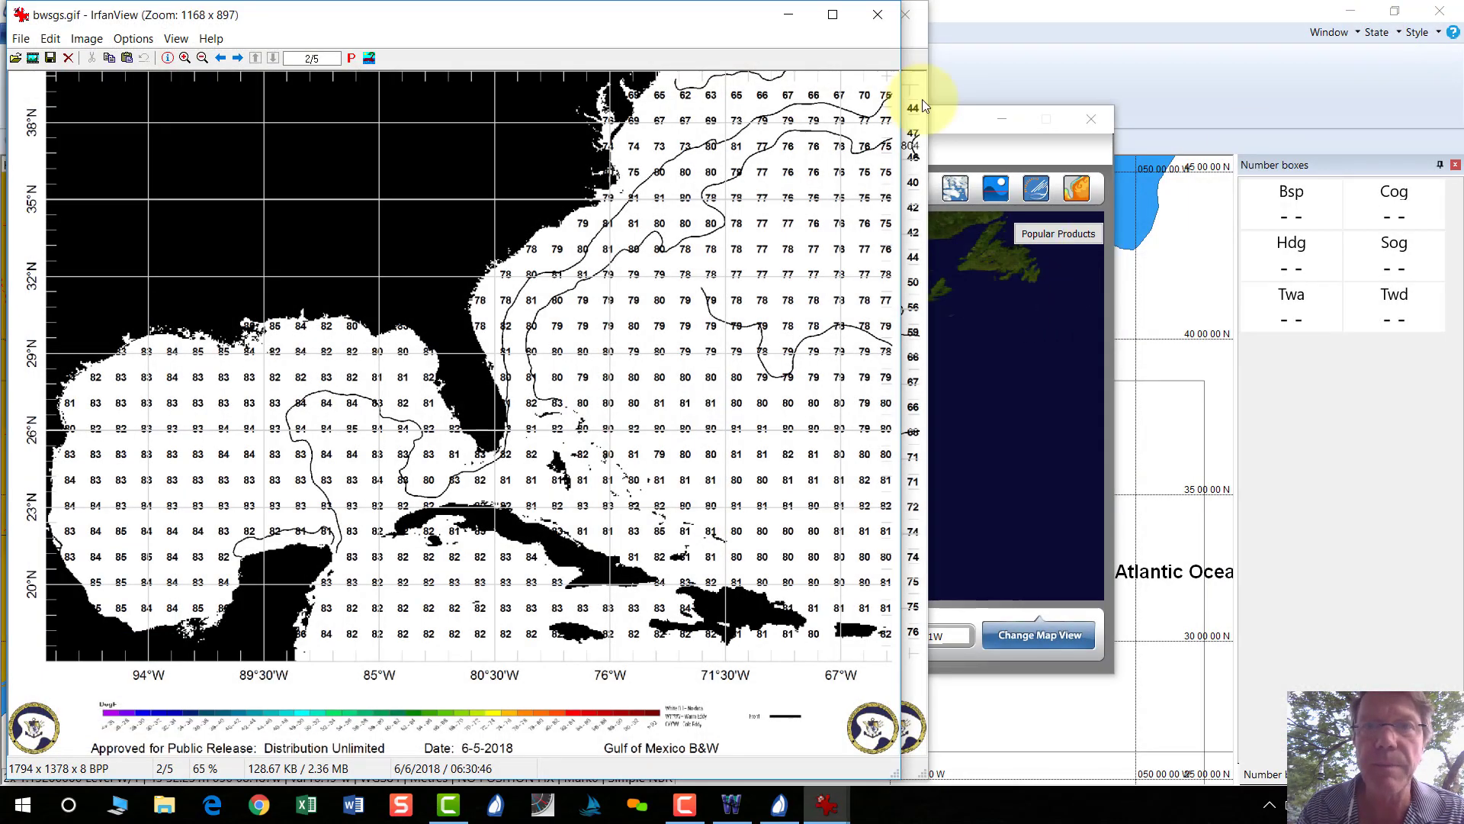
left_click(877, 13)
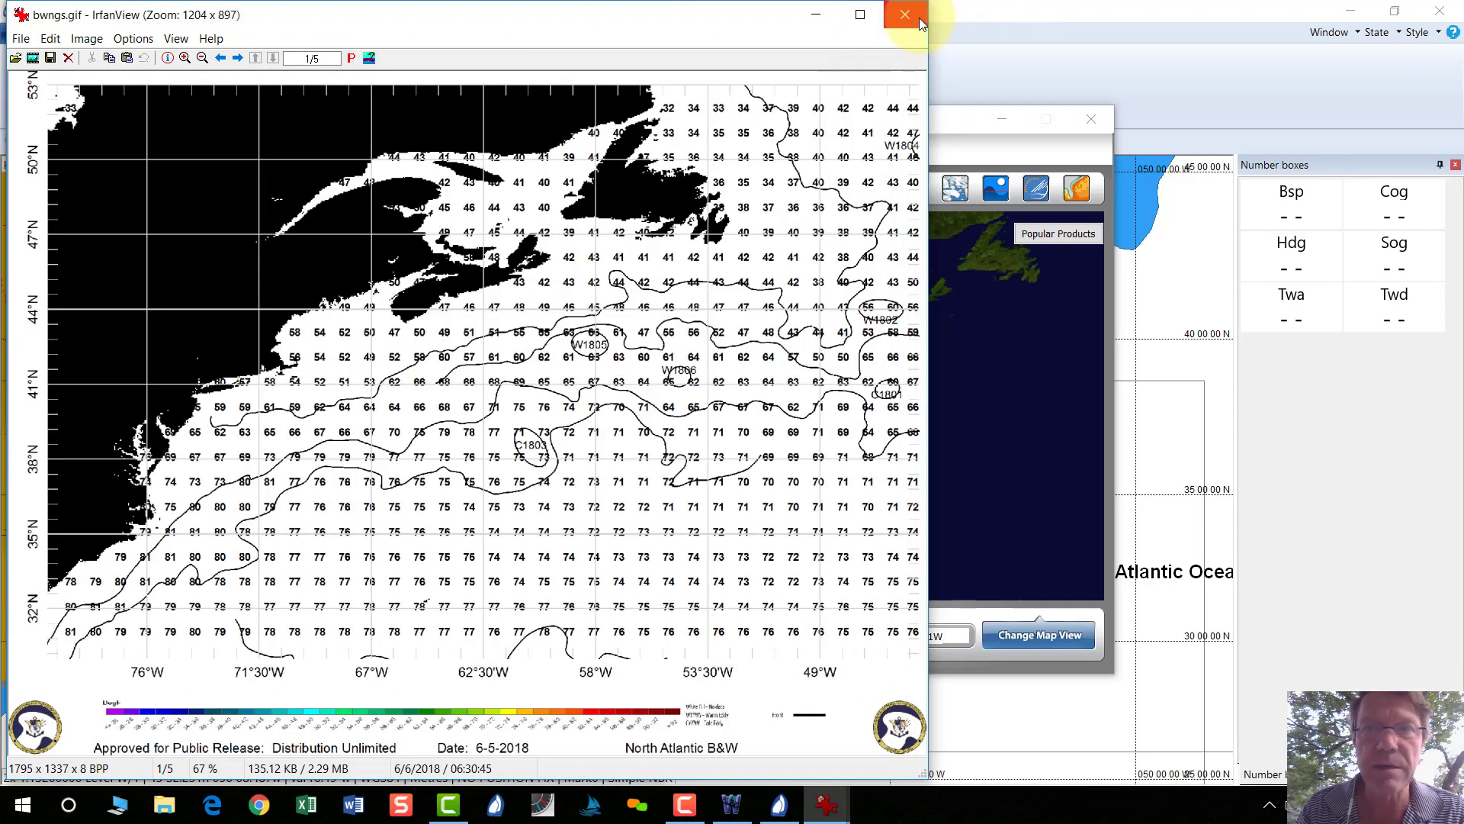
left_click(909, 16)
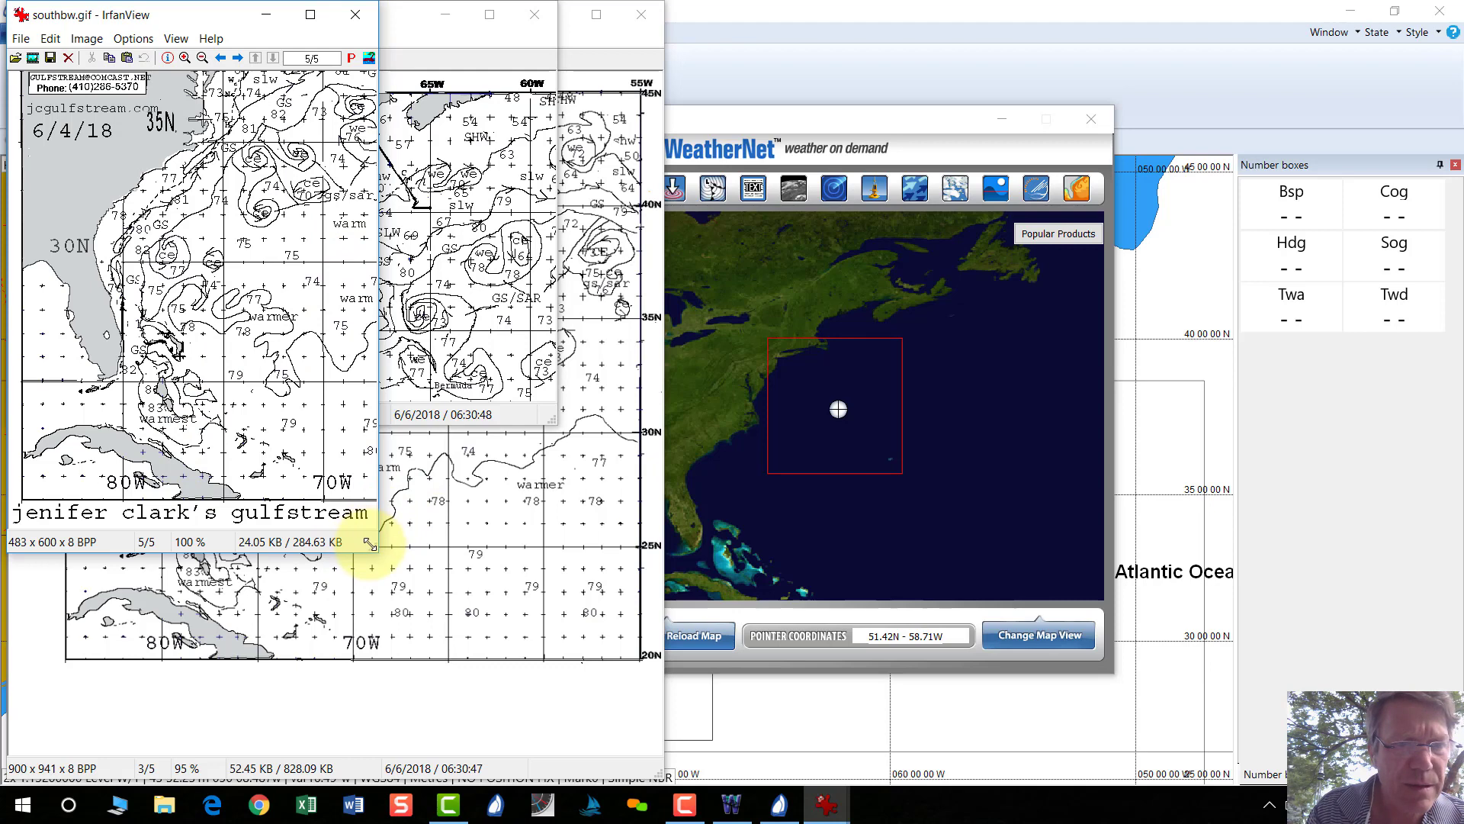
Enlarge and close southbw.gif, then enlarge northbw.gif and zoom it to 161%.
left_click_drag(369, 543, 513, 580)
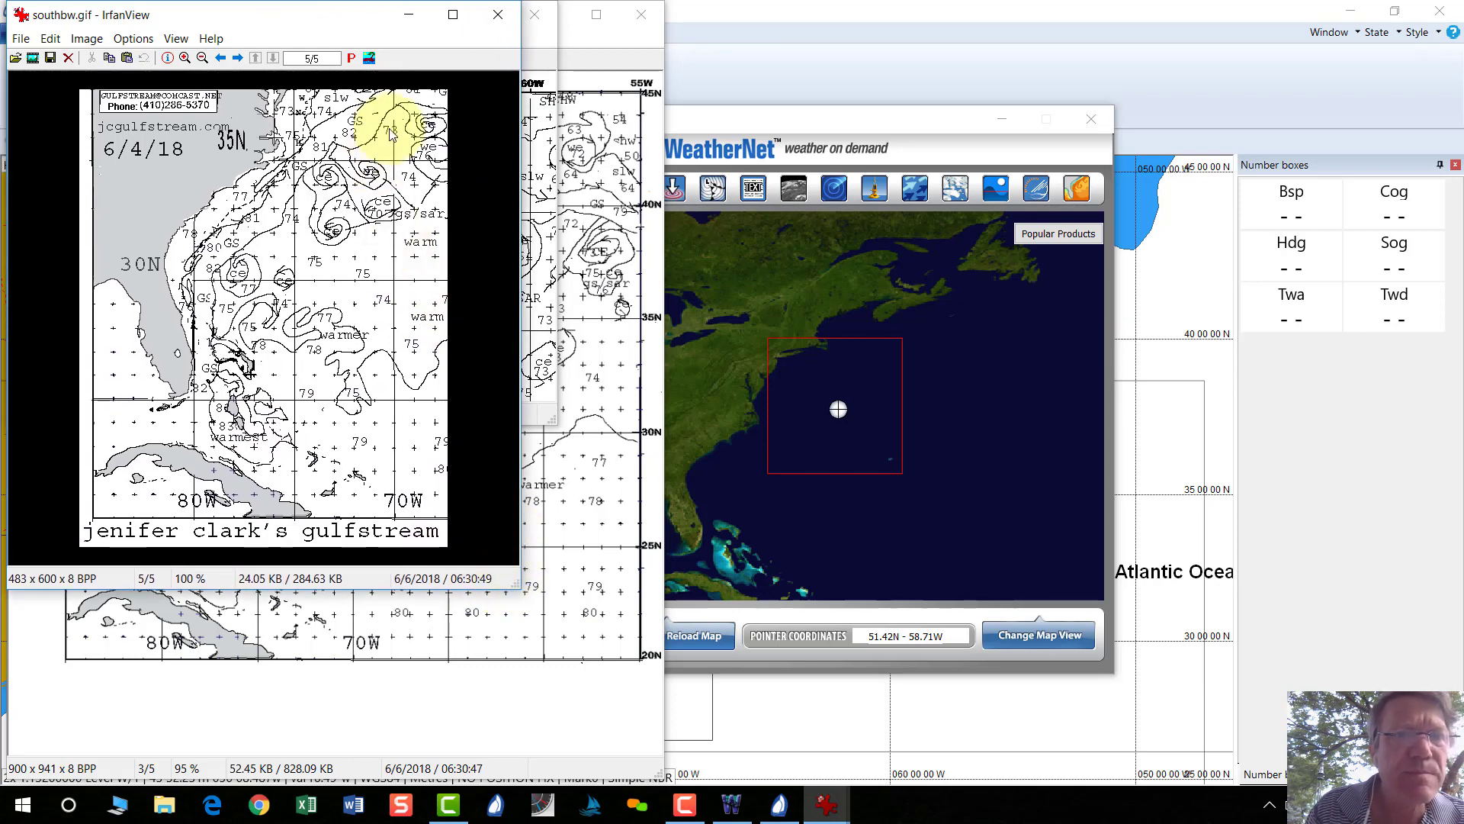
left_click(497, 13)
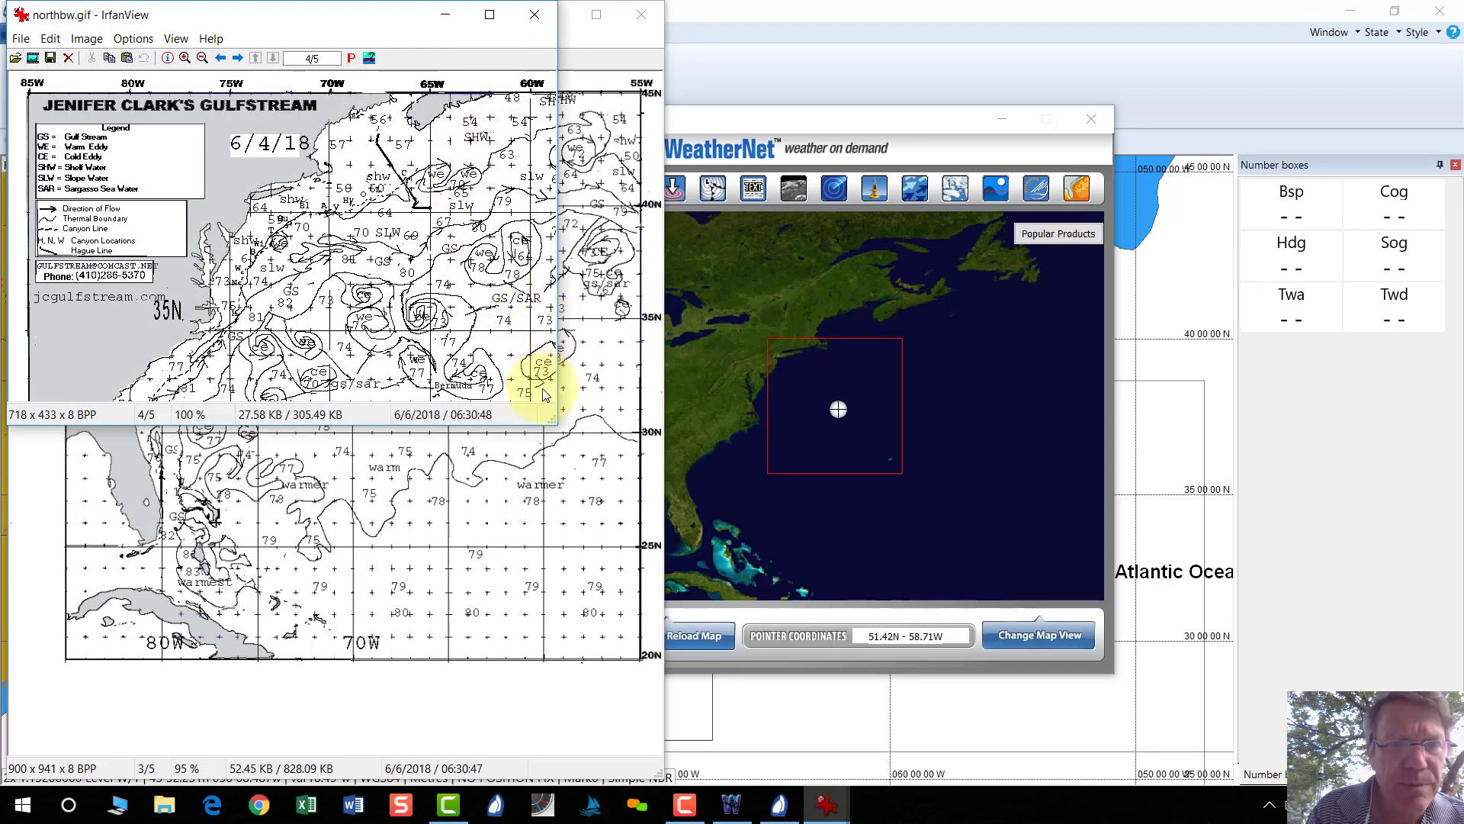
left_click_drag(549, 416, 605, 483)
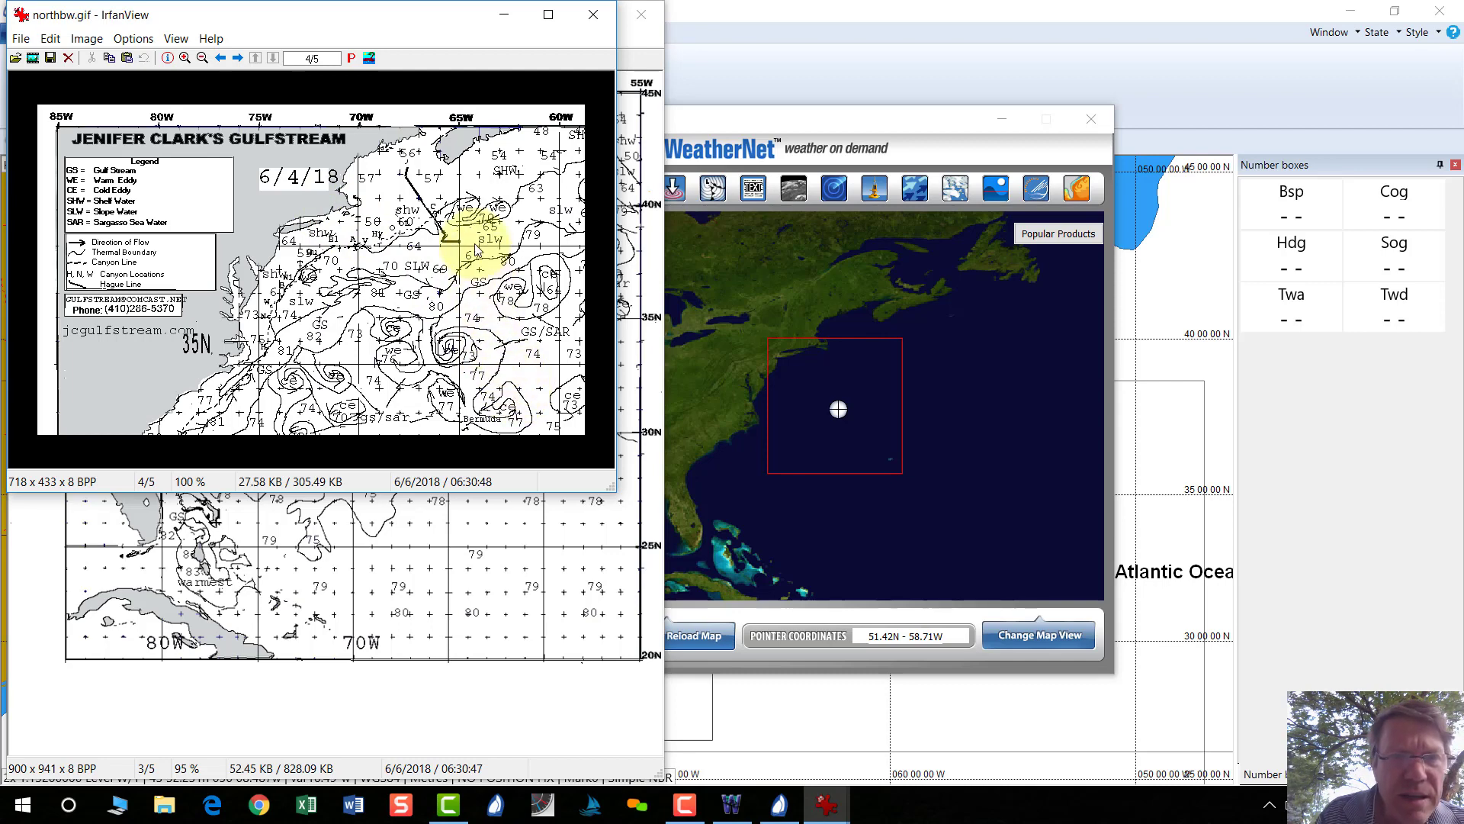
left_click(186, 58)
left_click(186, 58)
left_click(185, 58)
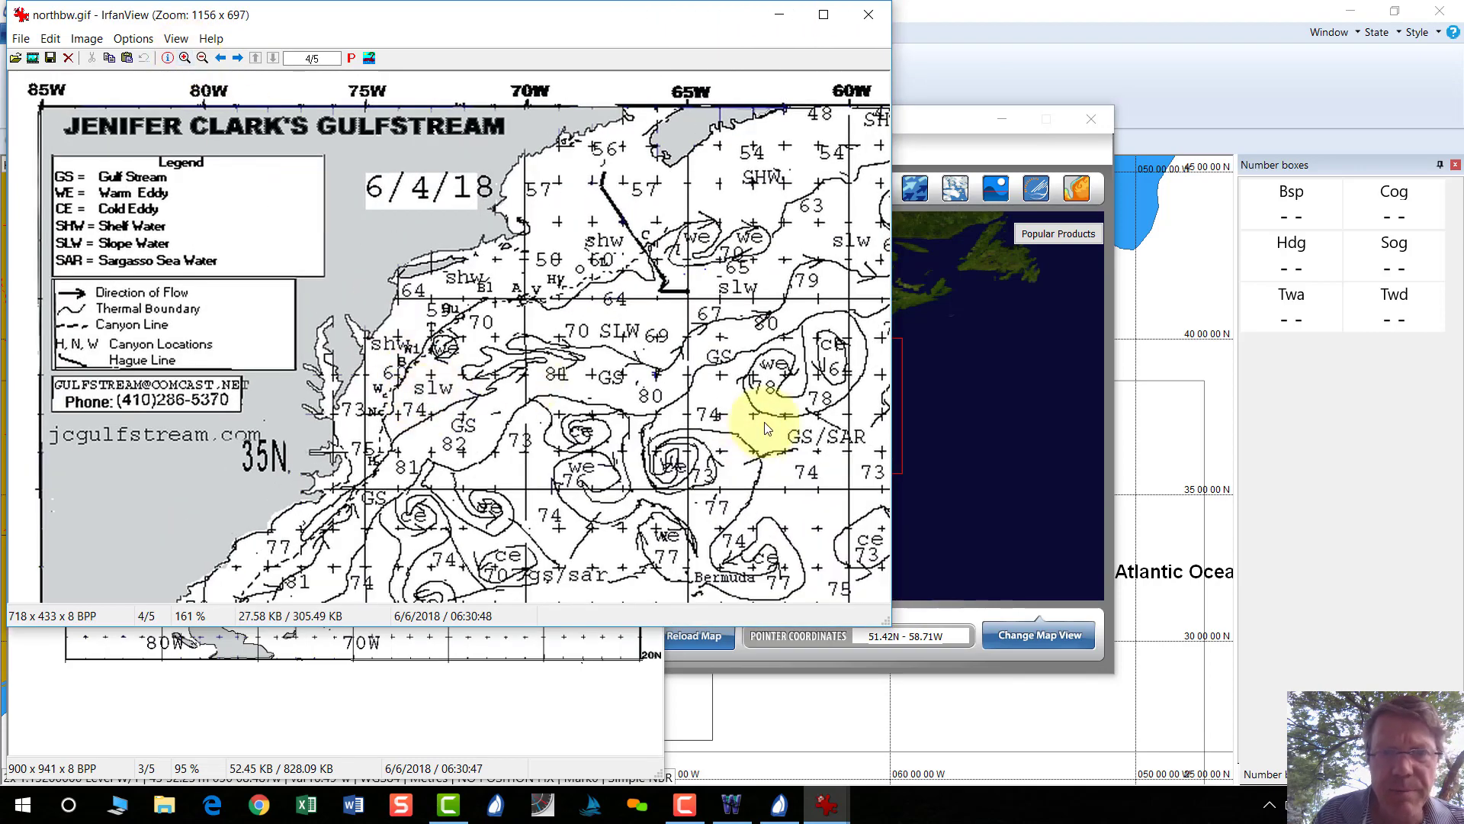
Close the northbw.gif and gsbw.gif chart windows.
left_click(868, 17)
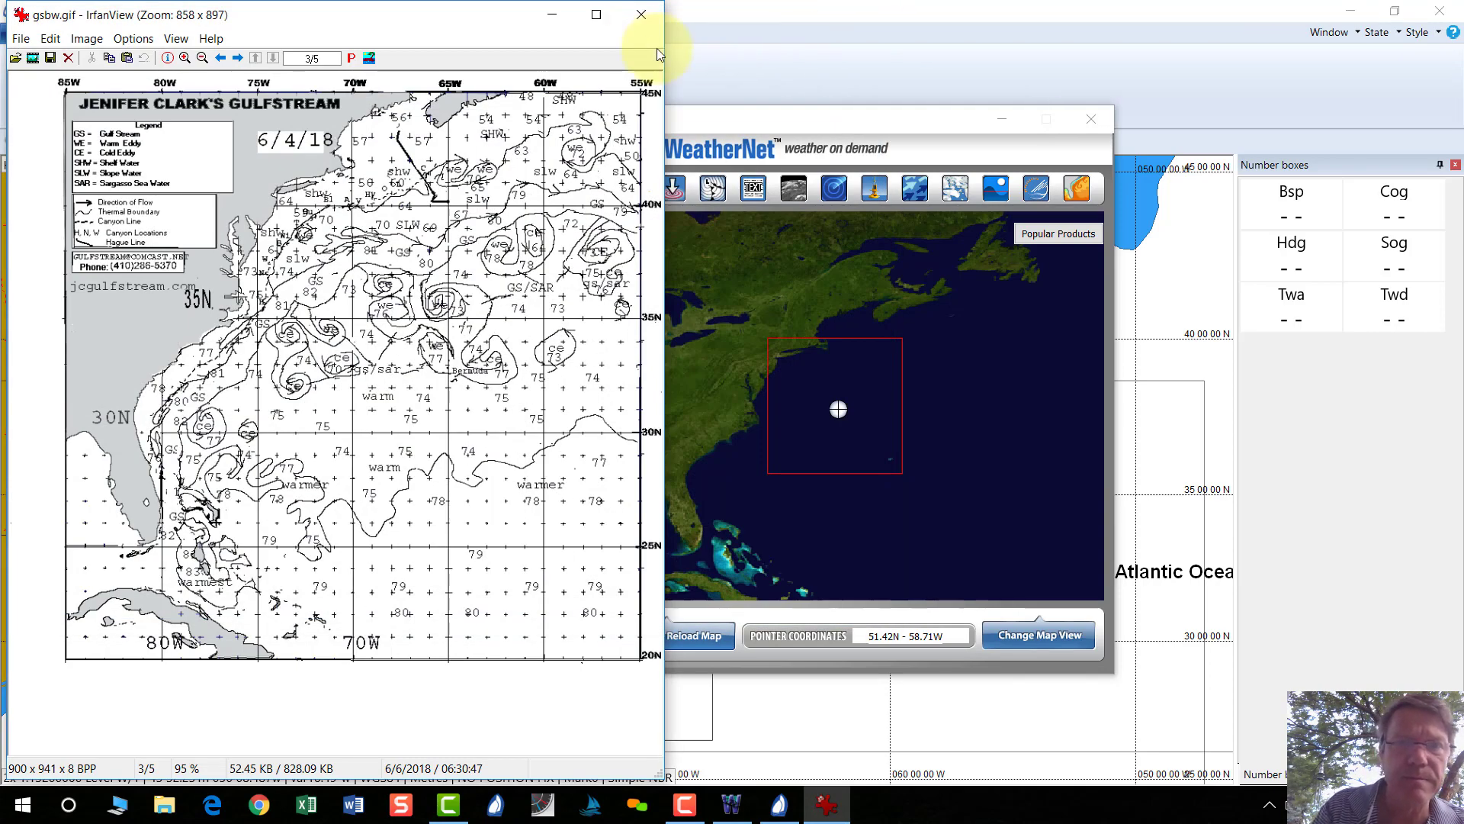
left_click(639, 16)
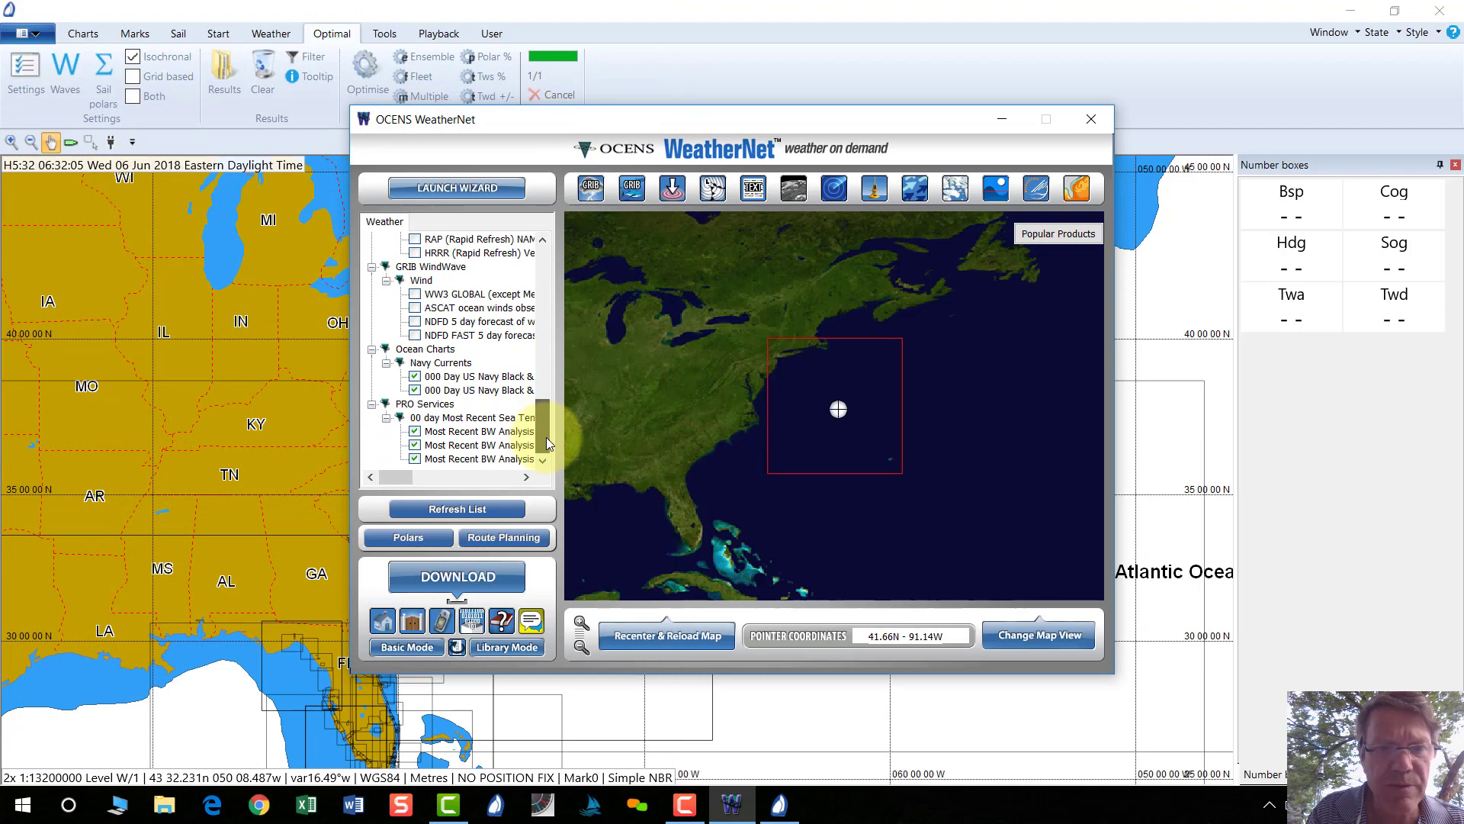
left_click_drag(548, 442, 551, 382)
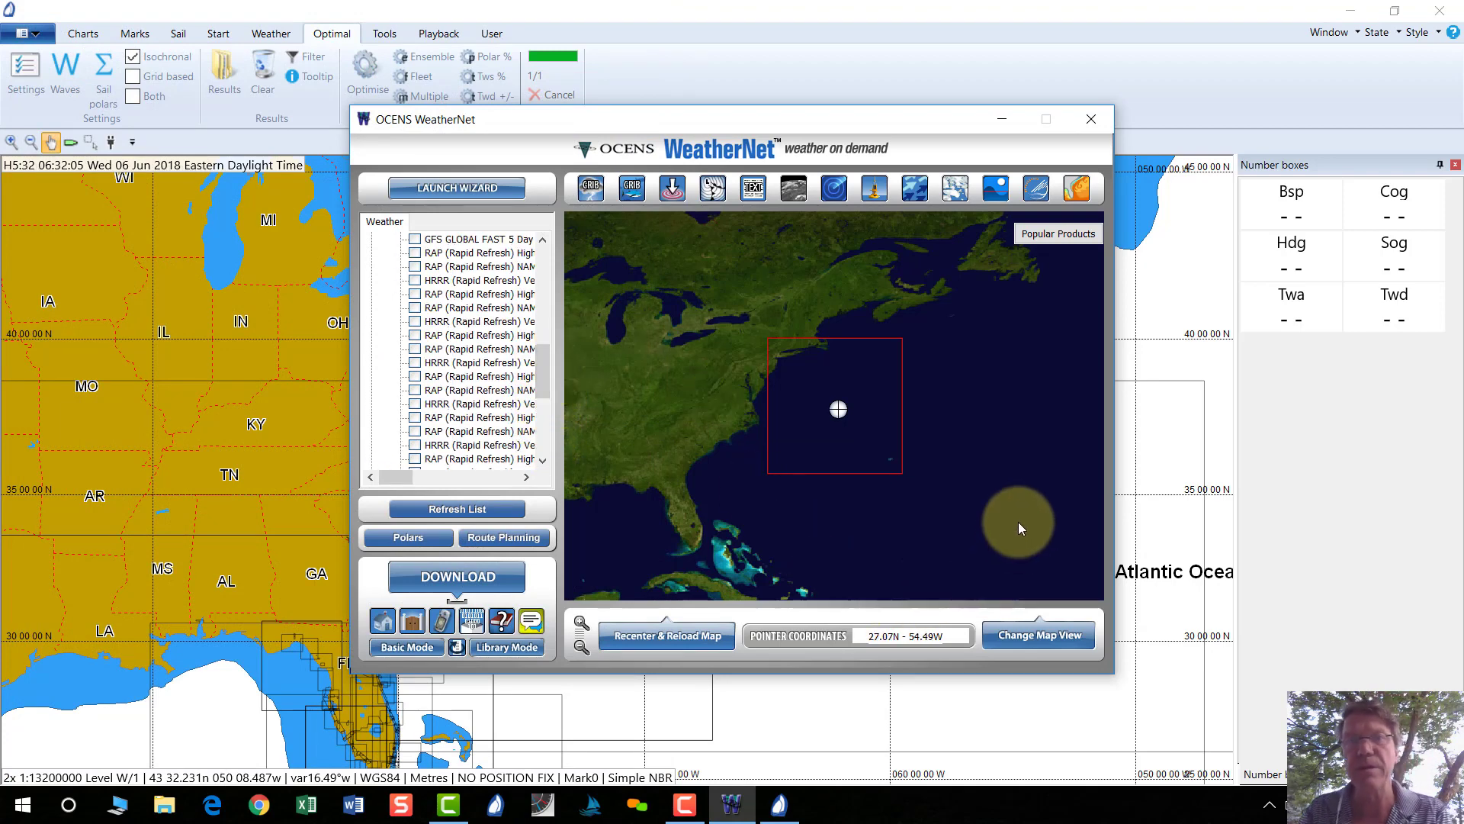